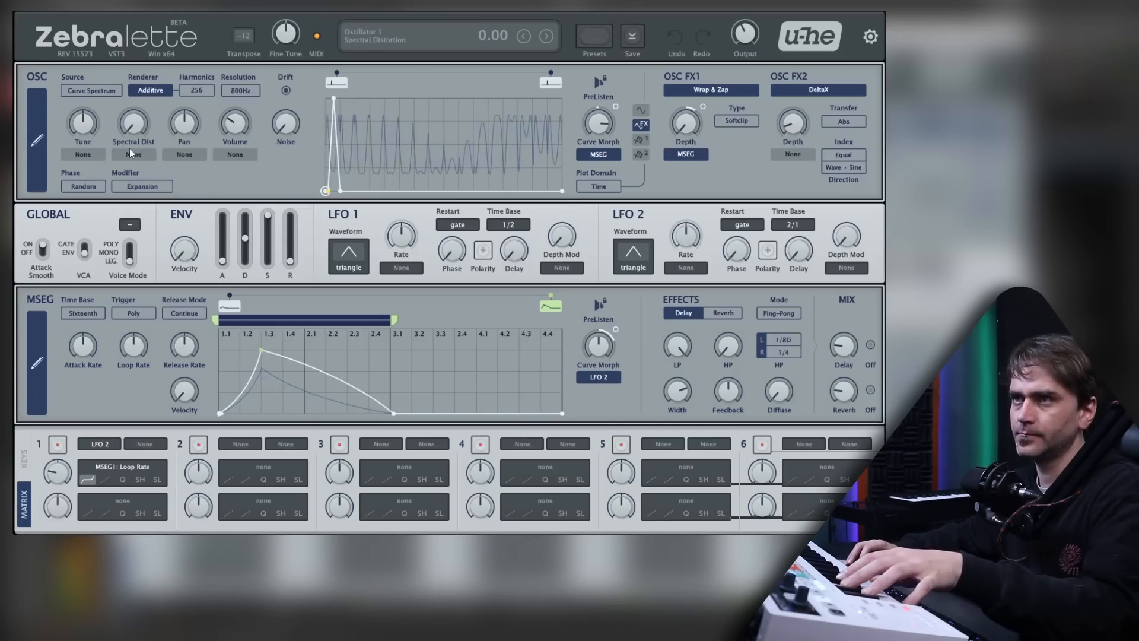
Step: Switch the oscillator's spectral modifier from Expansion to Harmonic Clusters and vary its controls
{"action": "left_click_drag", "start_coordinate": [160, 23], "coordinate": [202, 12]}
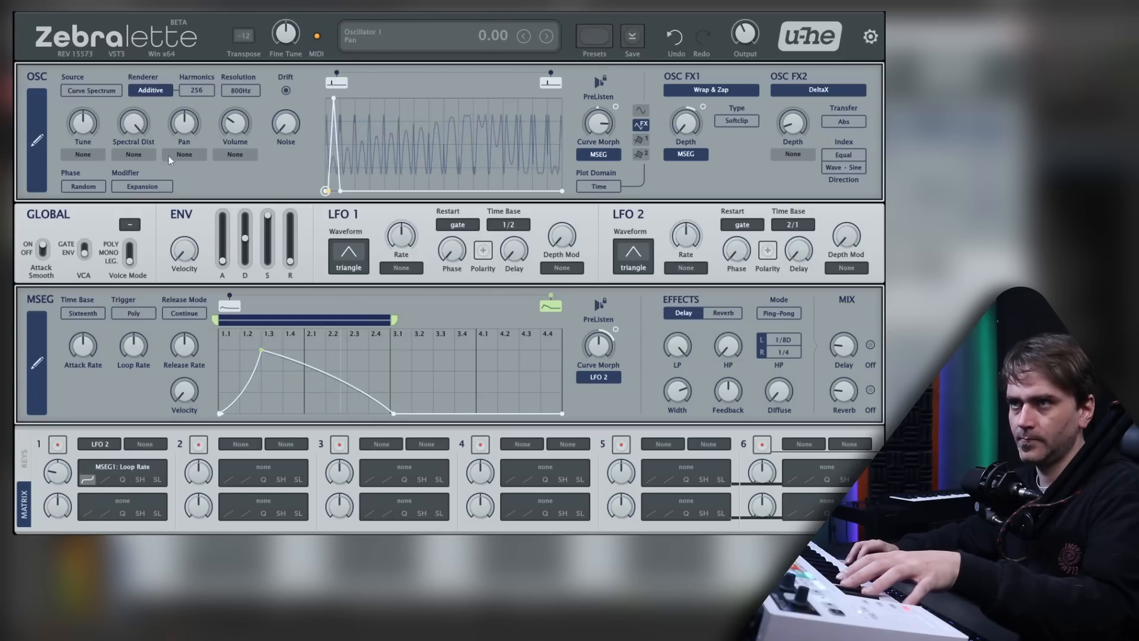
{"action": "left_click", "coordinate": [142, 186]}
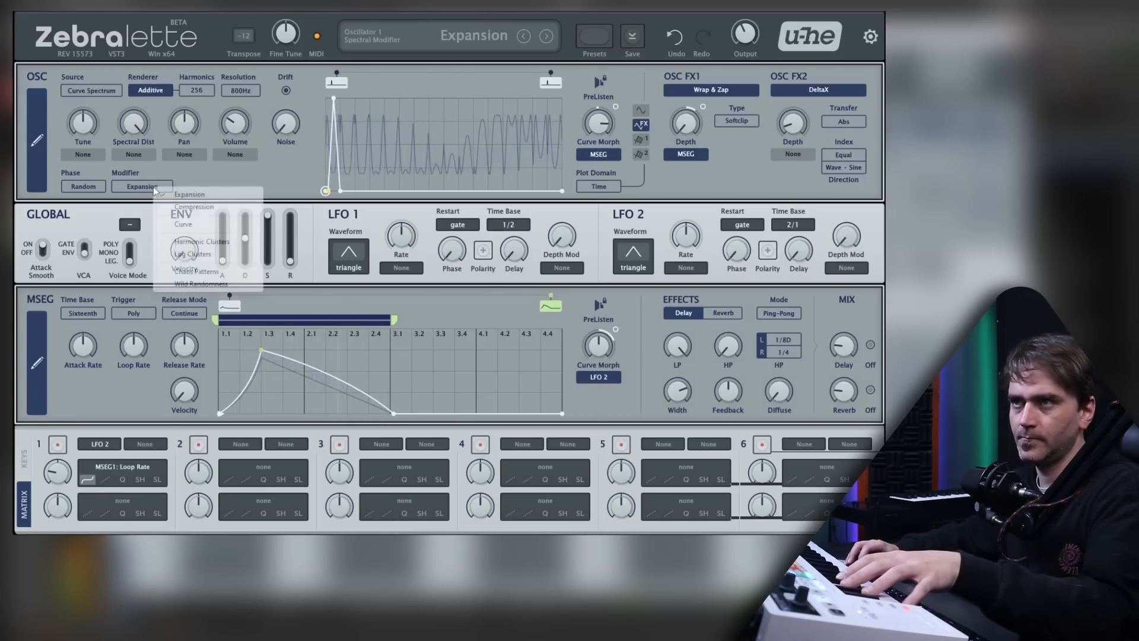
{"action": "left_click", "coordinate": [201, 241]}
{"action": "left_click_drag", "start_coordinate": [303, 166], "coordinate": [321, 84]}
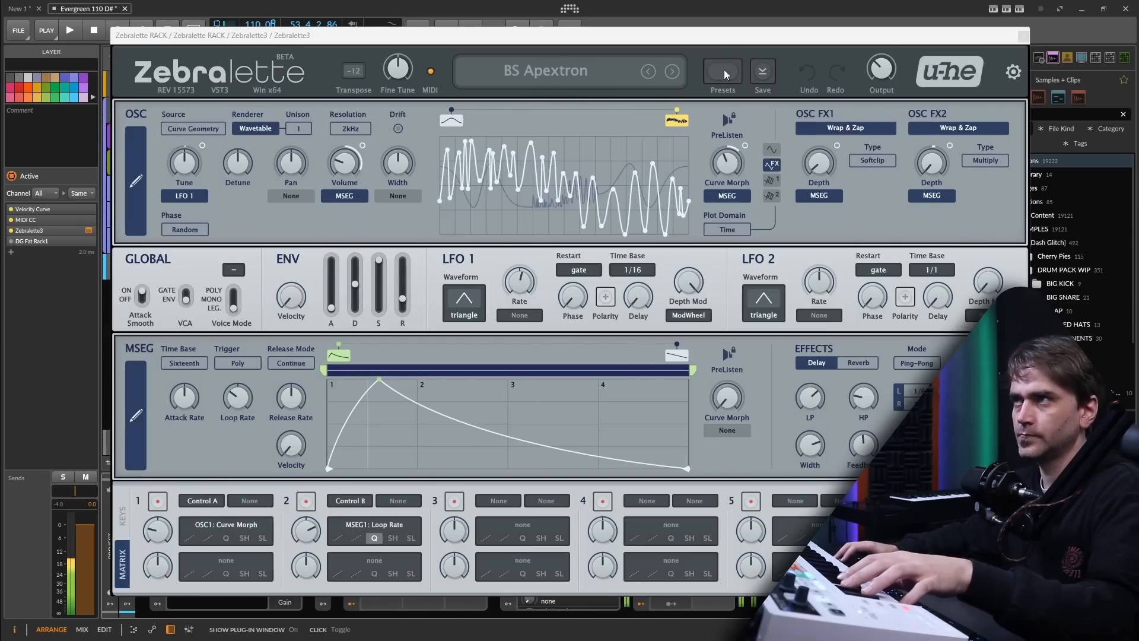
Step: Load the PL Bright Metal Chimes preset from the Wild by Dash Glitch folder and return to the synth view
{"action": "left_click", "coordinate": [595, 36]}
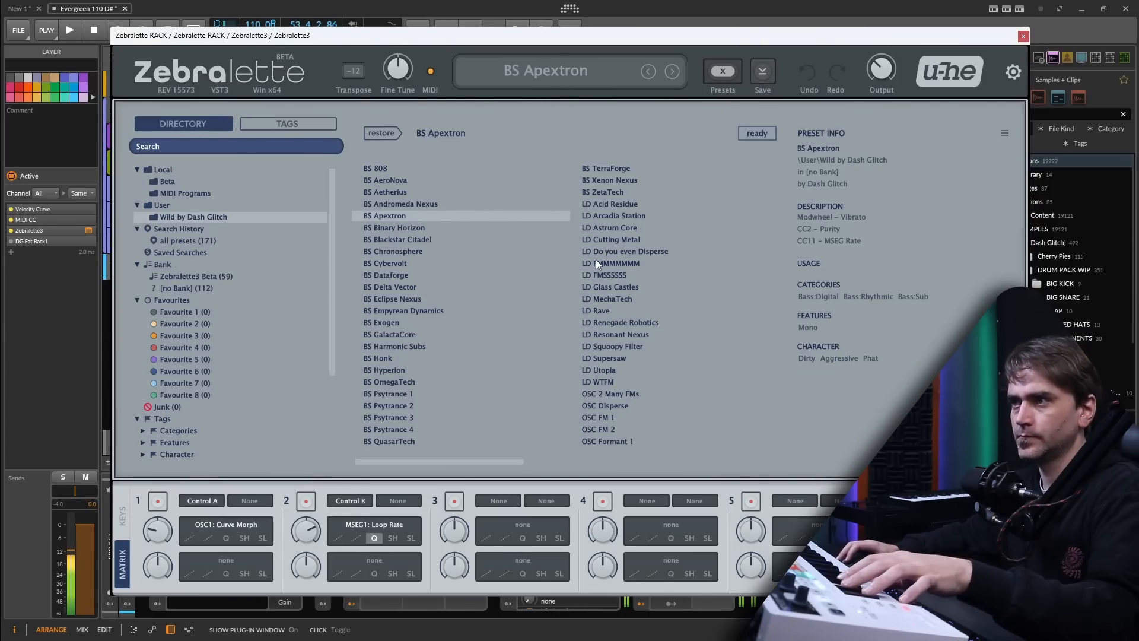
{"action": "left_click_drag", "start_coordinate": [507, 462], "coordinate": [552, 464]}
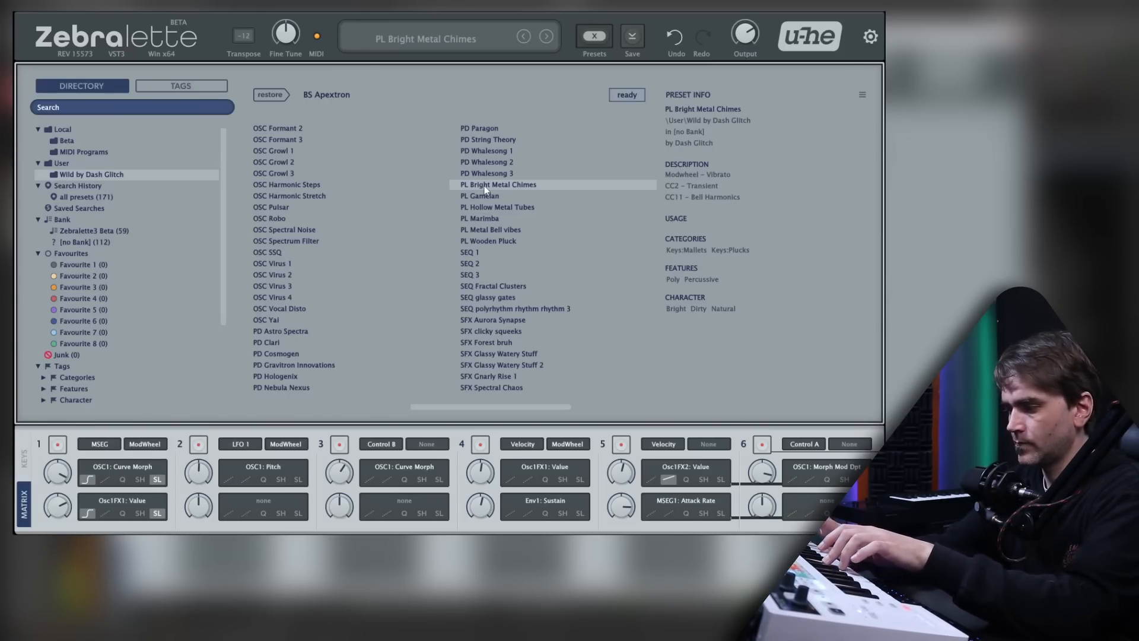
{"action": "left_click", "coordinate": [600, 33]}
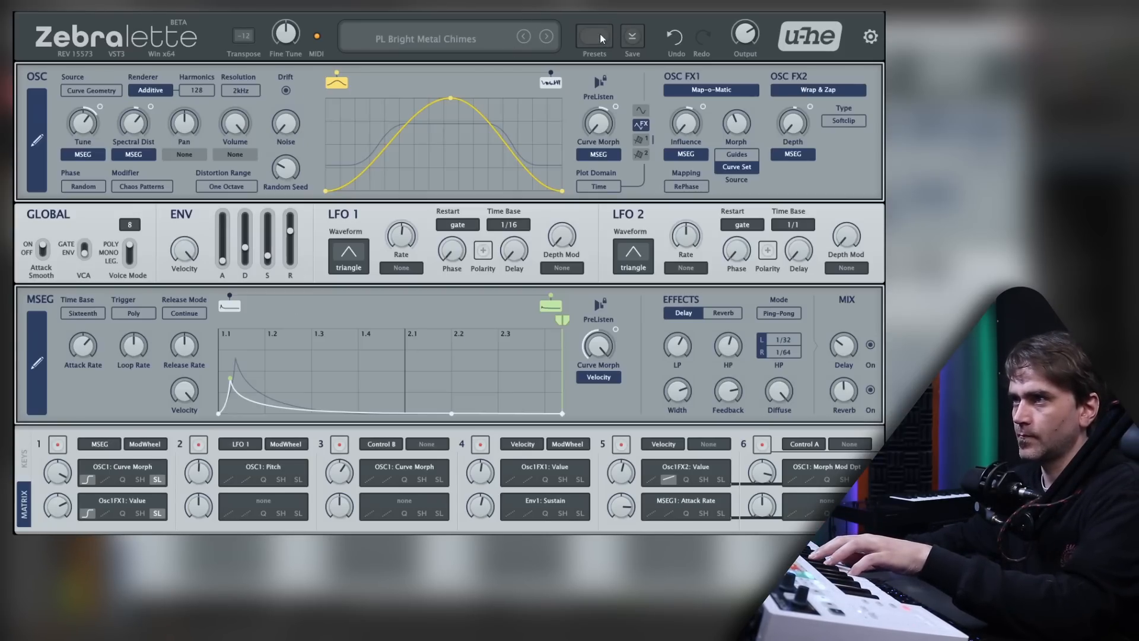
Step: Audition the presets after PL Bright Metal Chimes, including PL Hollow Metal Tubes and PL Marimba, and pads such as PD String Theory
{"action": "left_click", "coordinate": [546, 36]}
{"action": "left_click", "coordinate": [546, 36]}
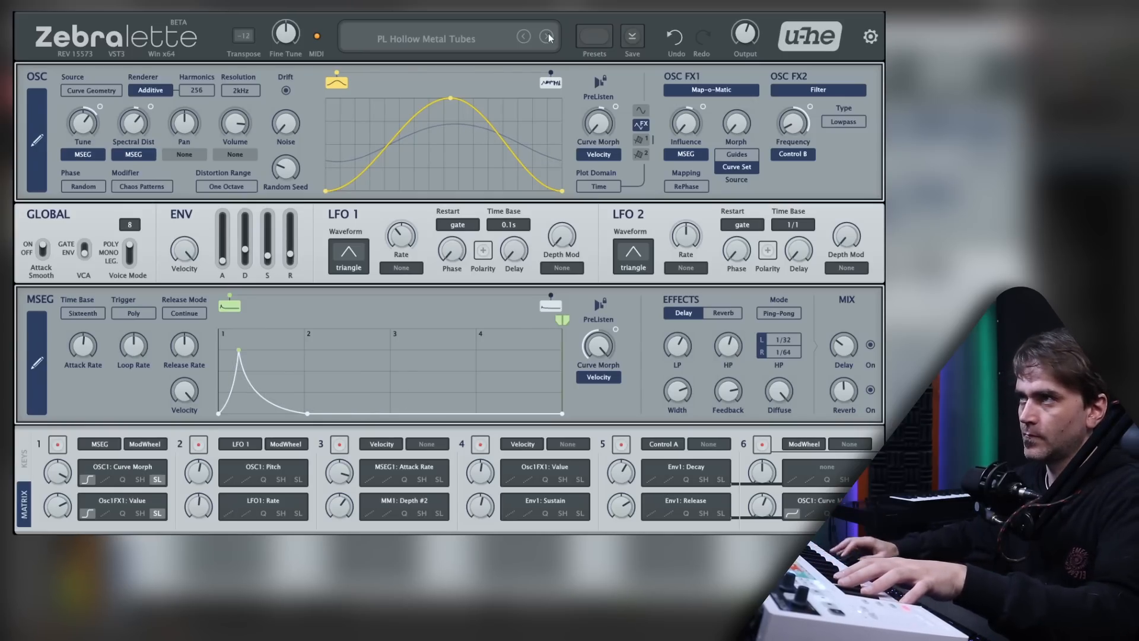
{"action": "left_click", "coordinate": [546, 37]}
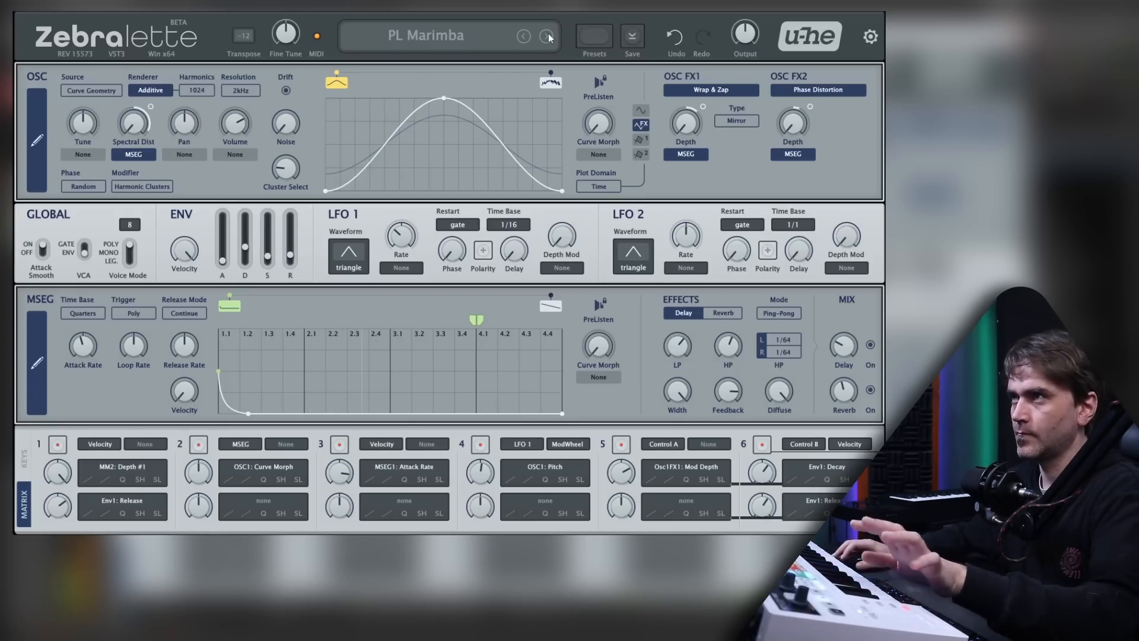
{"action": "left_click", "coordinate": [547, 36]}
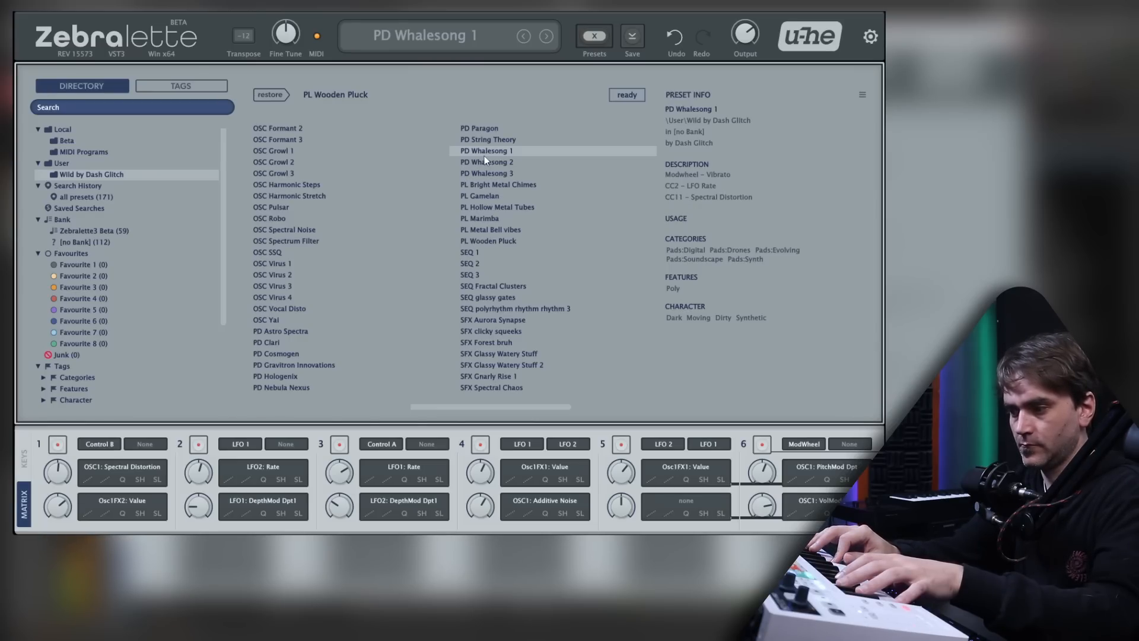
{"action": "left_click", "coordinate": [497, 141]}
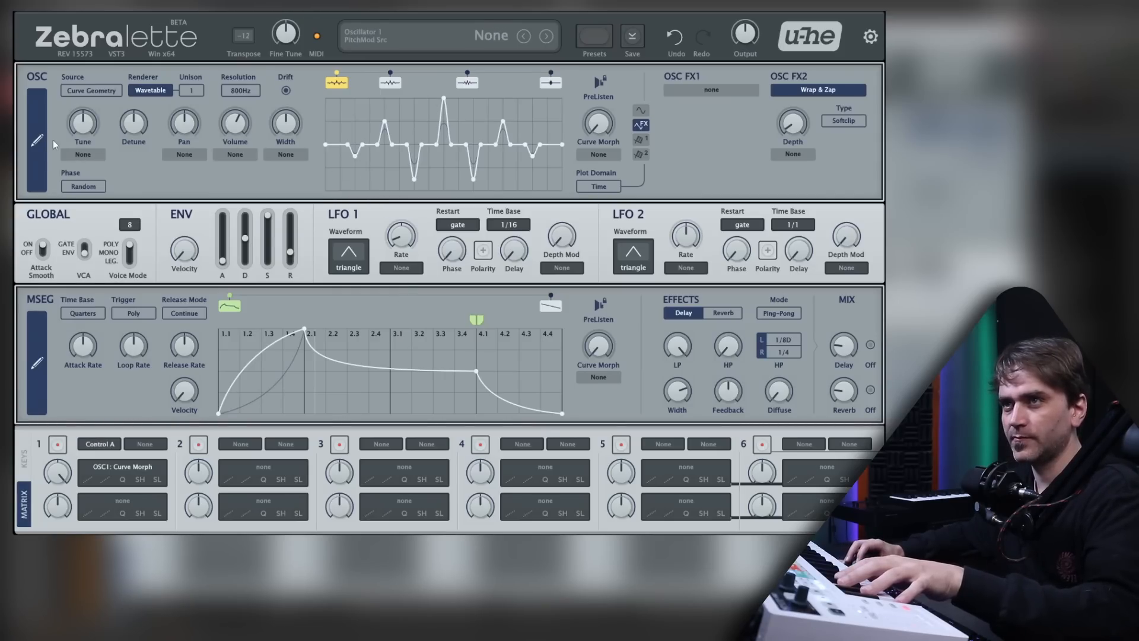
Step: Open the OSC Pulsar preset's oscillator editor and view the second, third and last curves of its morph set
{"action": "left_click", "coordinate": [36, 141]}
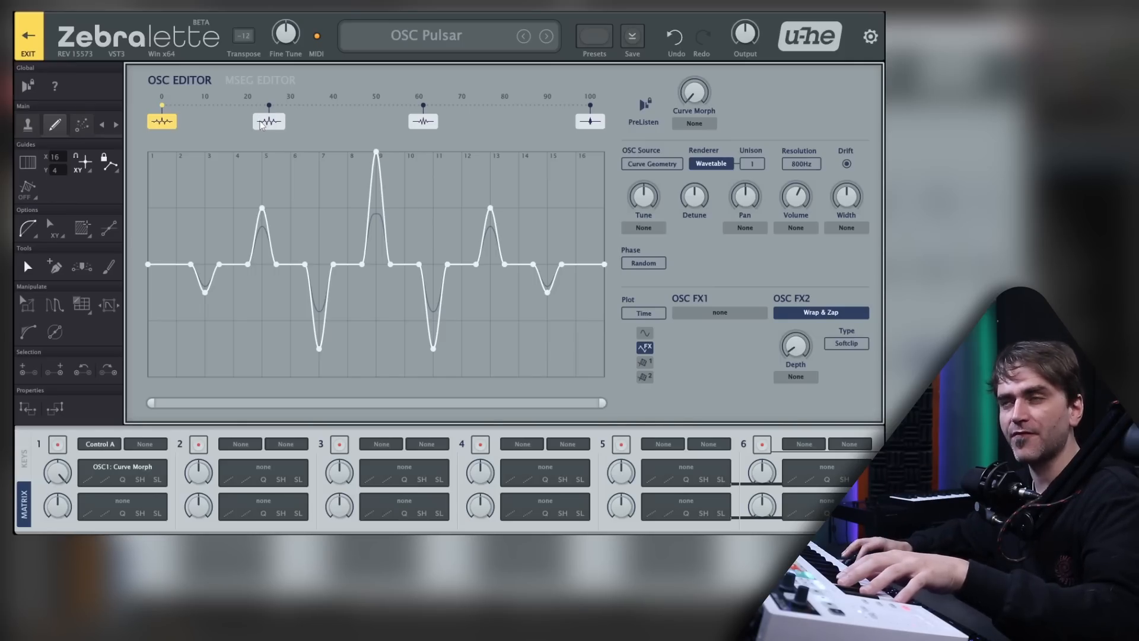
{"action": "left_click", "coordinate": [268, 122]}
{"action": "left_click", "coordinate": [423, 122]}
{"action": "left_click", "coordinate": [587, 125]}
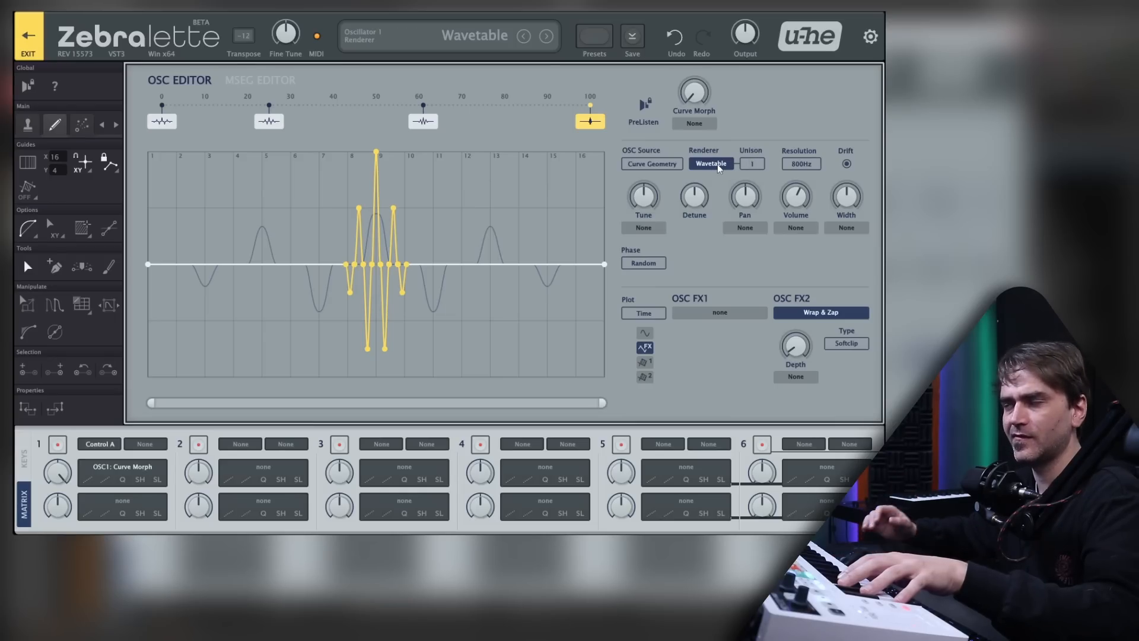
Step: Try the Additive renderer for the OSC Pulsar oscillator and check its spectral modifier options
{"action": "scroll", "coordinate": [719, 167], "scroll_direction": "down", "scroll_amount": 2}
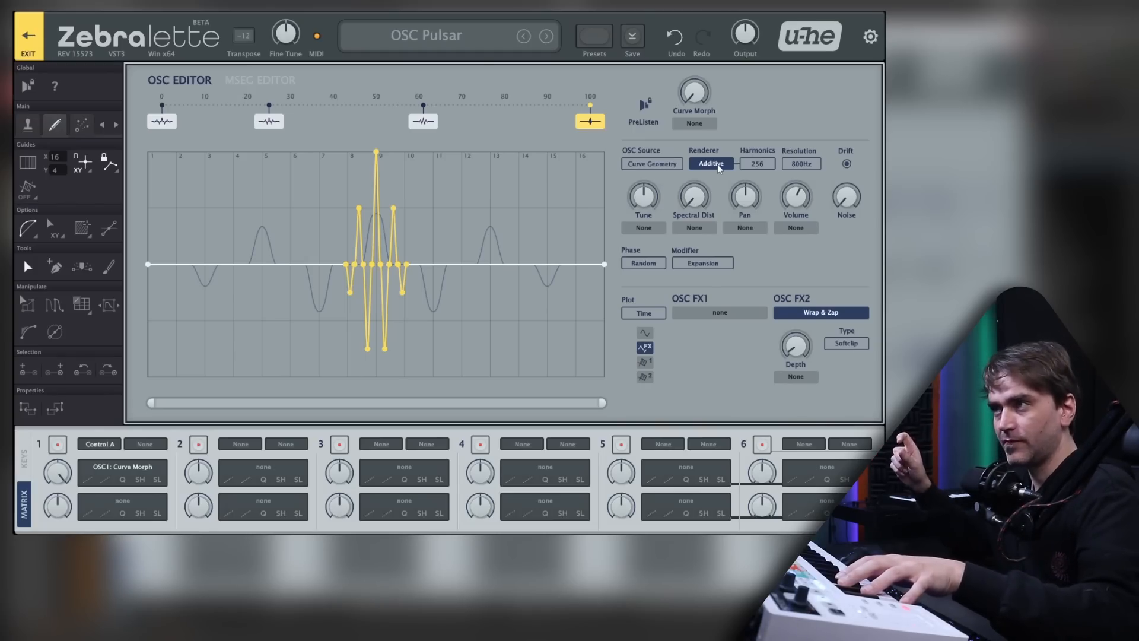
{"action": "left_click", "coordinate": [695, 264]}
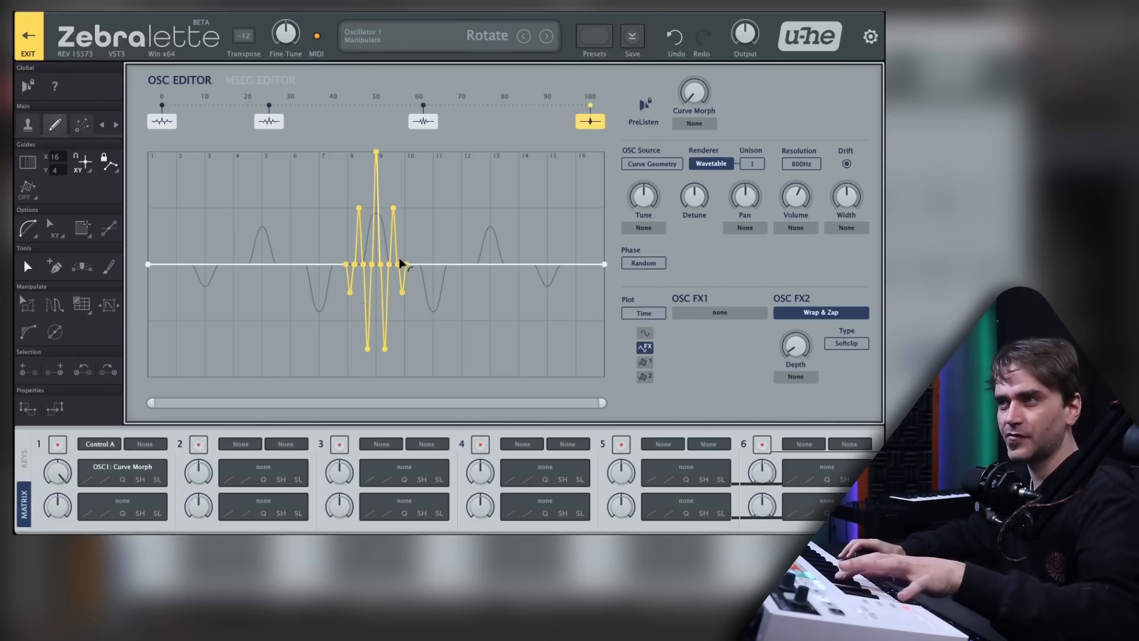
Step: Select the oscillator's first curve and sweep Curve Morph through the curve set
{"action": "left_click", "coordinate": [168, 124]}
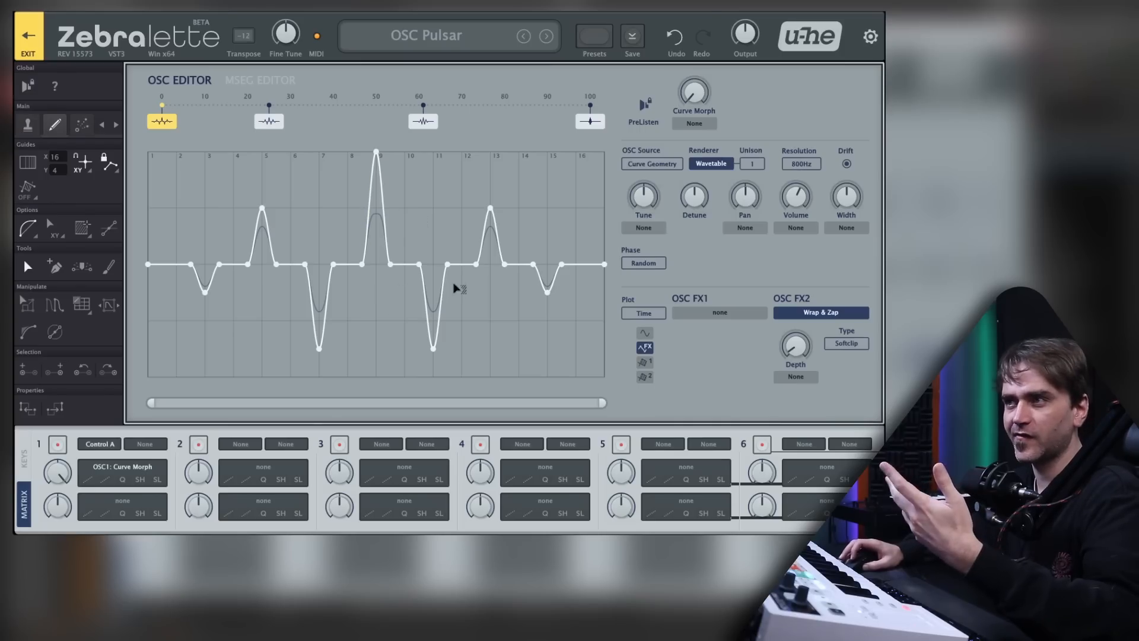
{"action": "left_click_drag", "start_coordinate": [696, 93], "coordinate": [721, 129]}
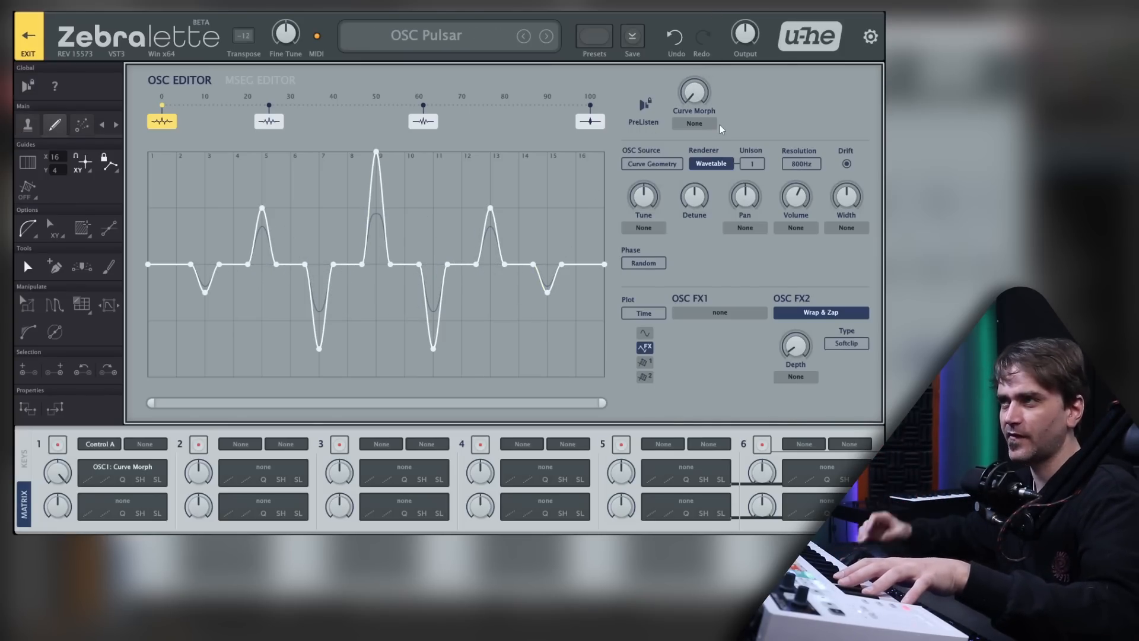
{"action": "mouse_move", "coordinate": [696, 95]}
{"action": "left_mouse_down"}
{"action": "mouse_move", "coordinate": [702, 0]}
{"action": "mouse_move", "coordinate": [711, 91]}
{"action": "left_mouse_up"}
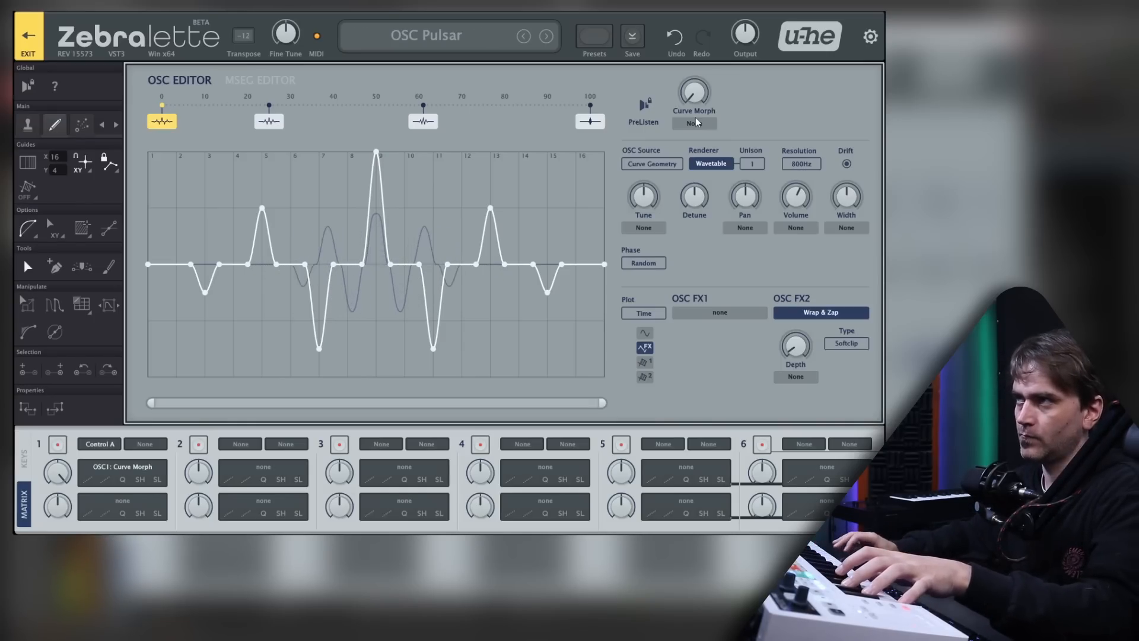
Step: Browse the OSC presets in the library and toggle the Zebralette3 plug-in window from the device chain
{"action": "left_click", "coordinate": [594, 37]}
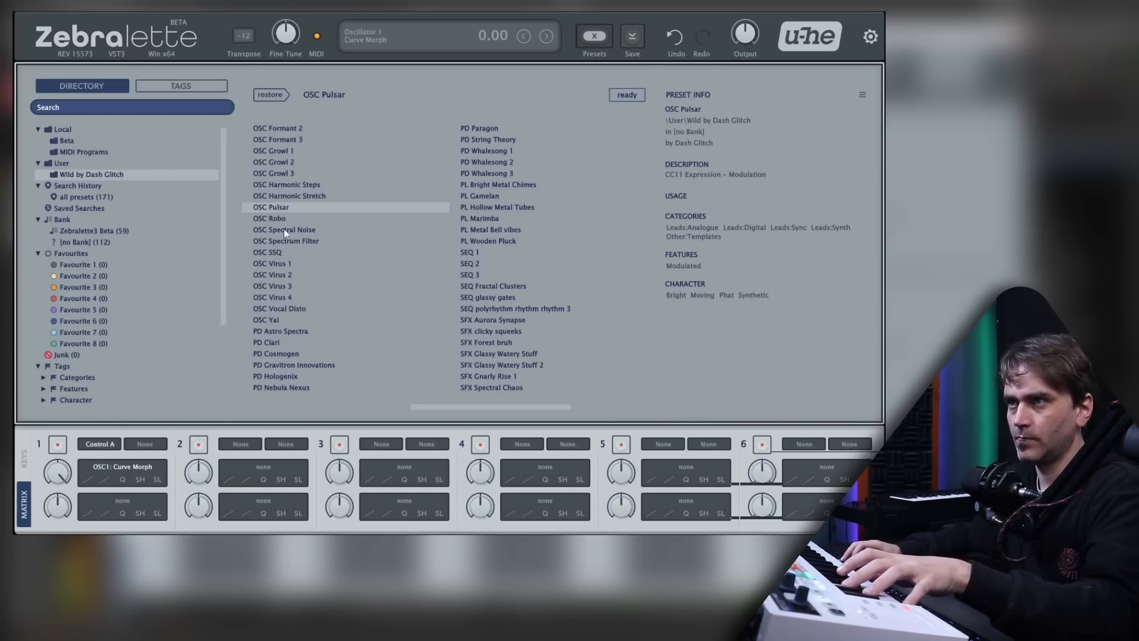
{"action": "left_click", "coordinate": [595, 36]}
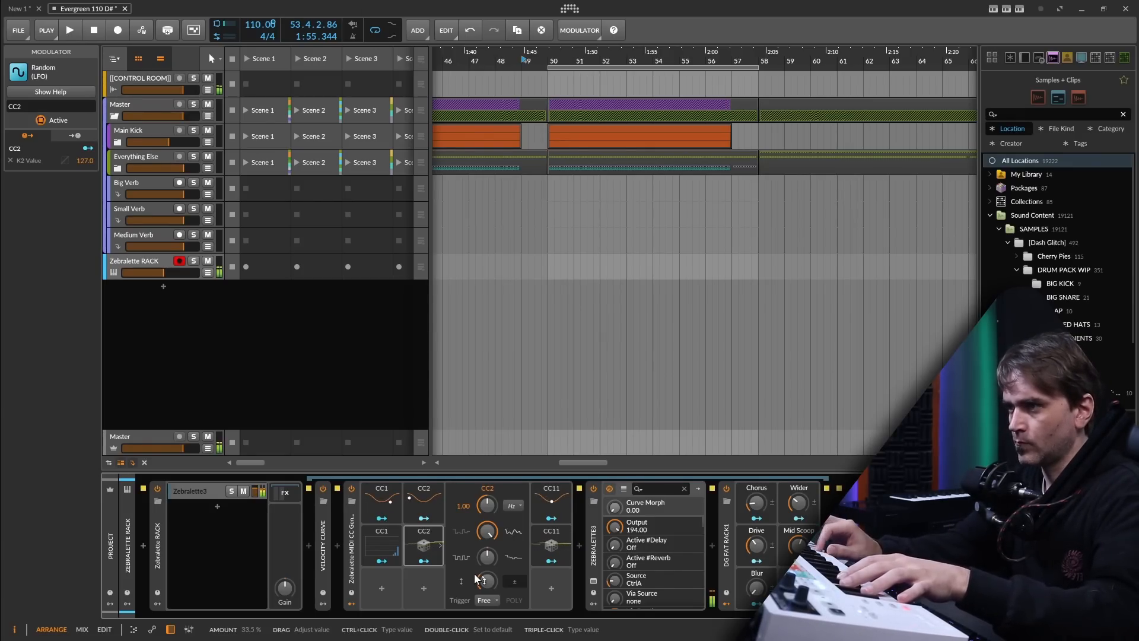
{"action": "left_click", "coordinate": [593, 582]}
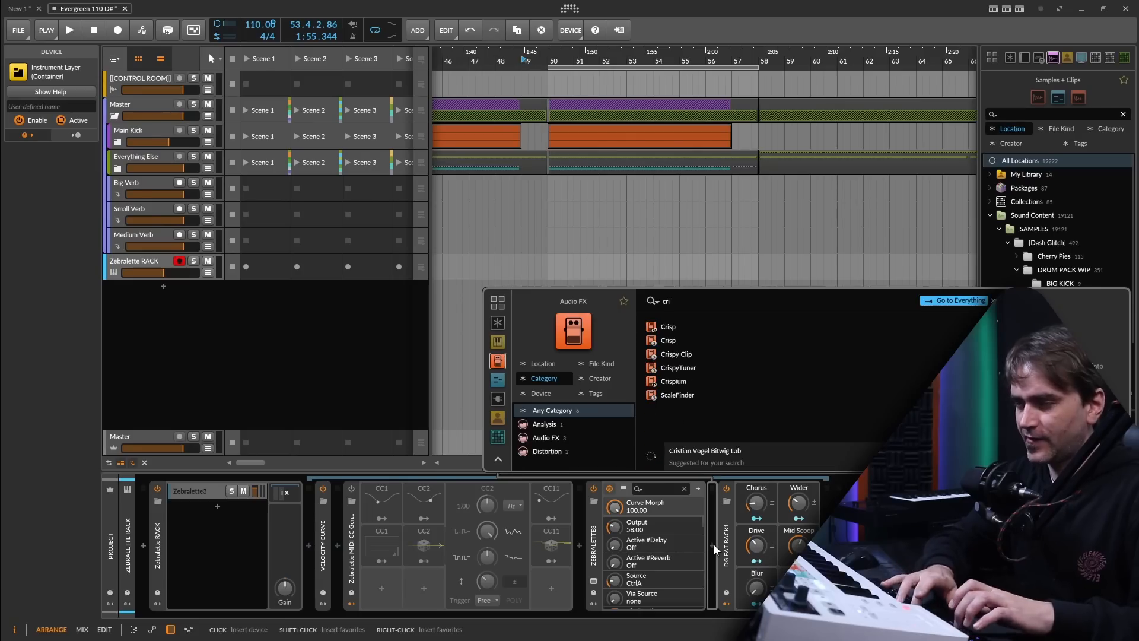
Step: Insert the Crisp audio effect directly after Zebralette3, set its Amount to 18% and close its window
{"action": "type", "text": "sp"}
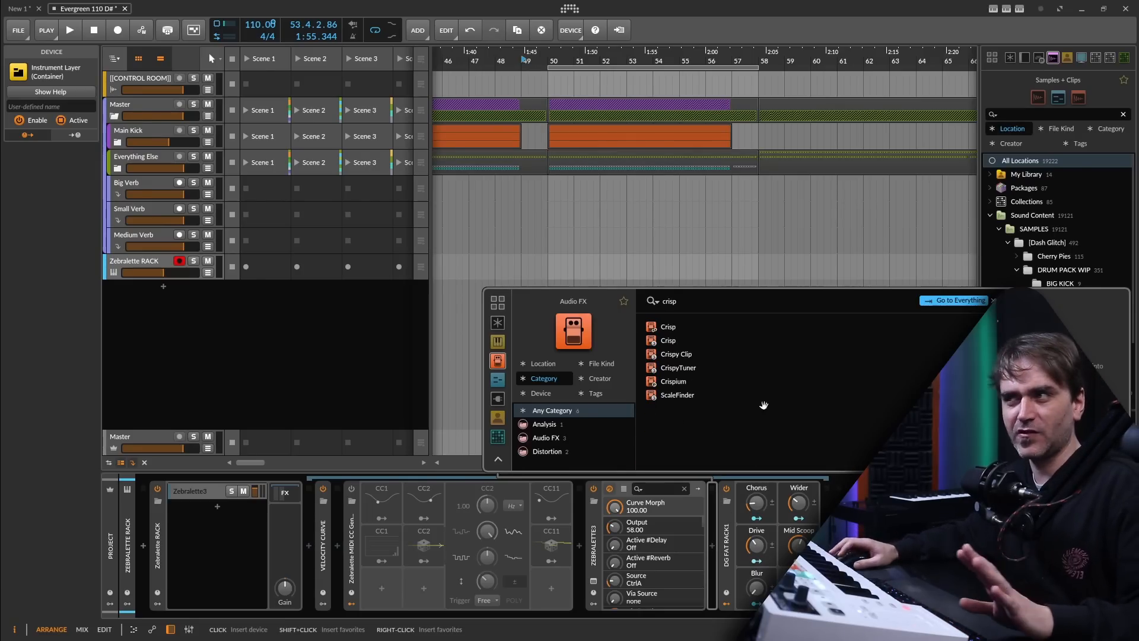
{"action": "left_click", "coordinate": [687, 341]}
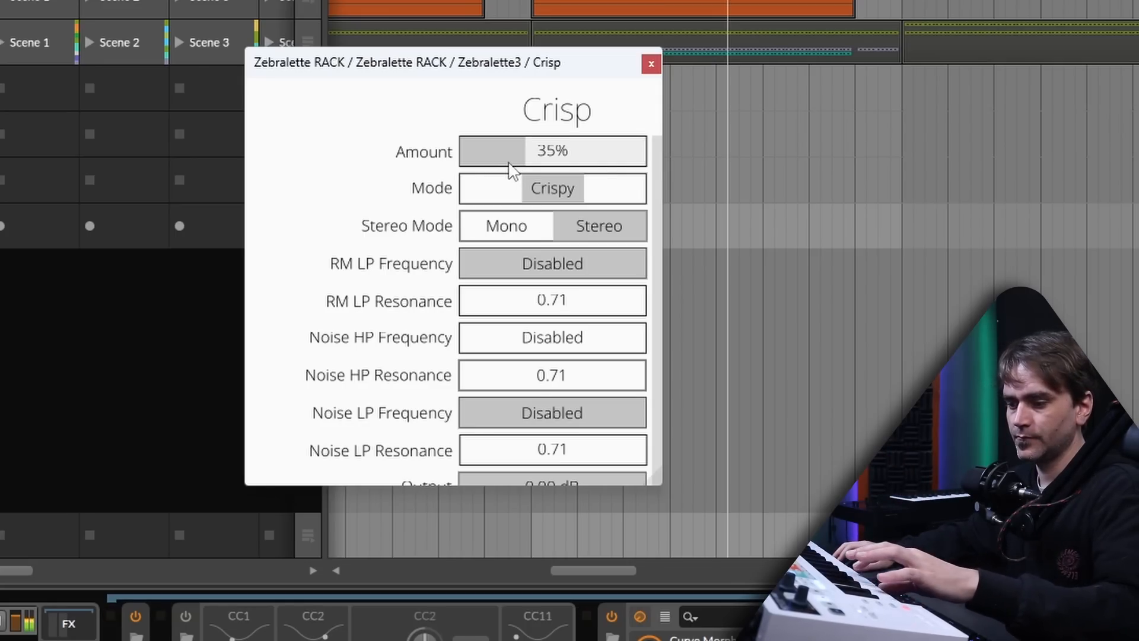
{"action": "left_click_drag", "start_coordinate": [538, 160], "coordinate": [469, 236]}
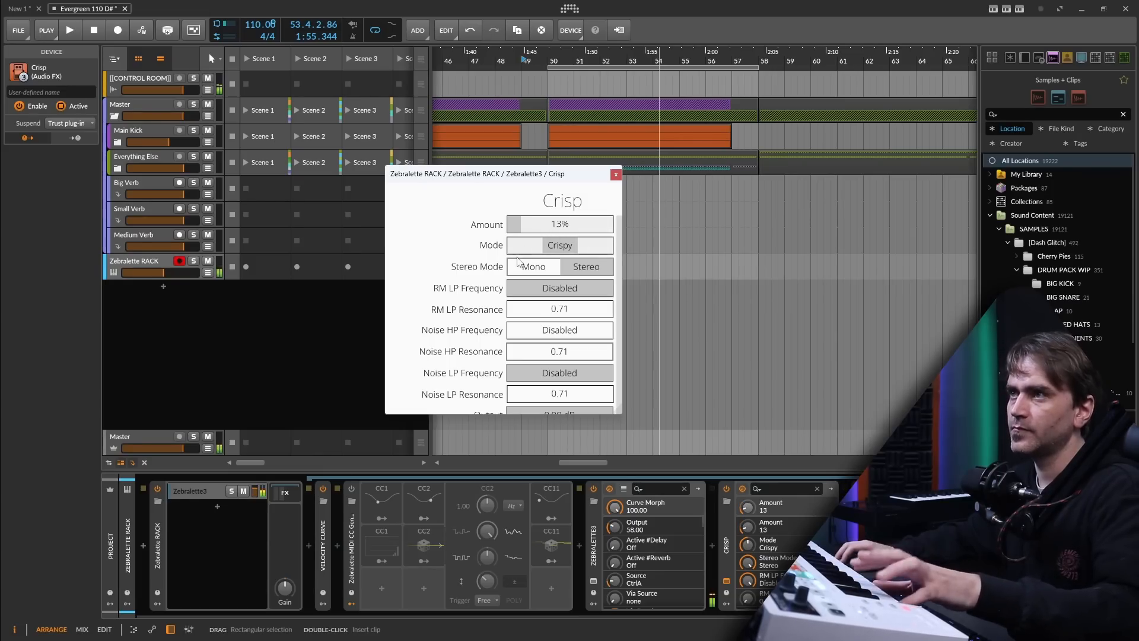
{"action": "left_click_drag", "start_coordinate": [513, 277], "coordinate": [529, 236]}
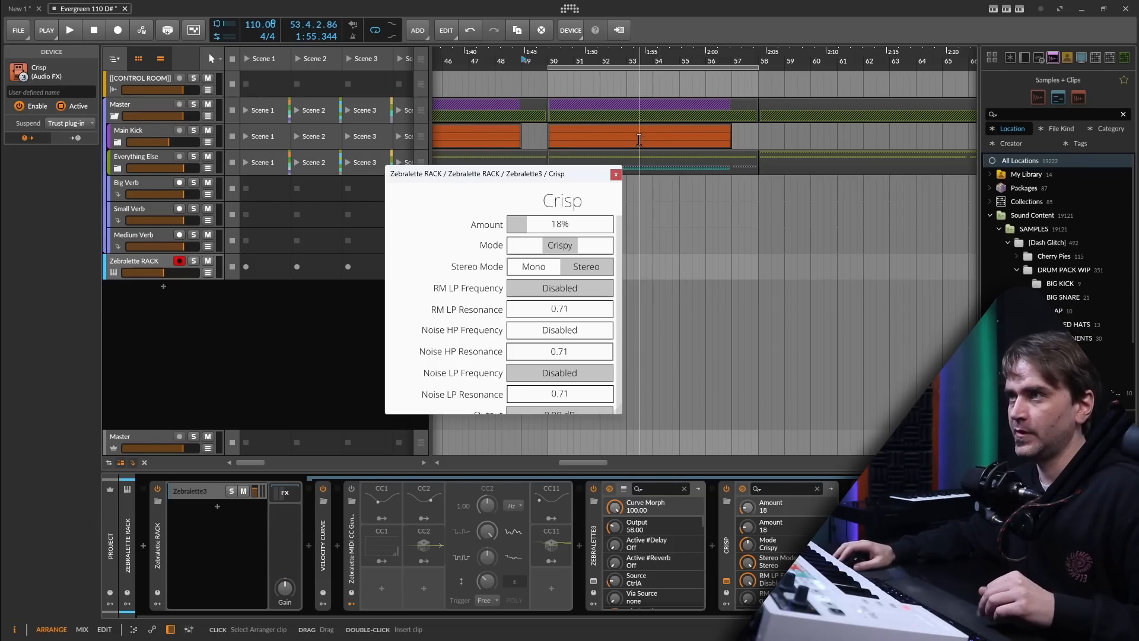
{"action": "left_click", "coordinate": [616, 174]}
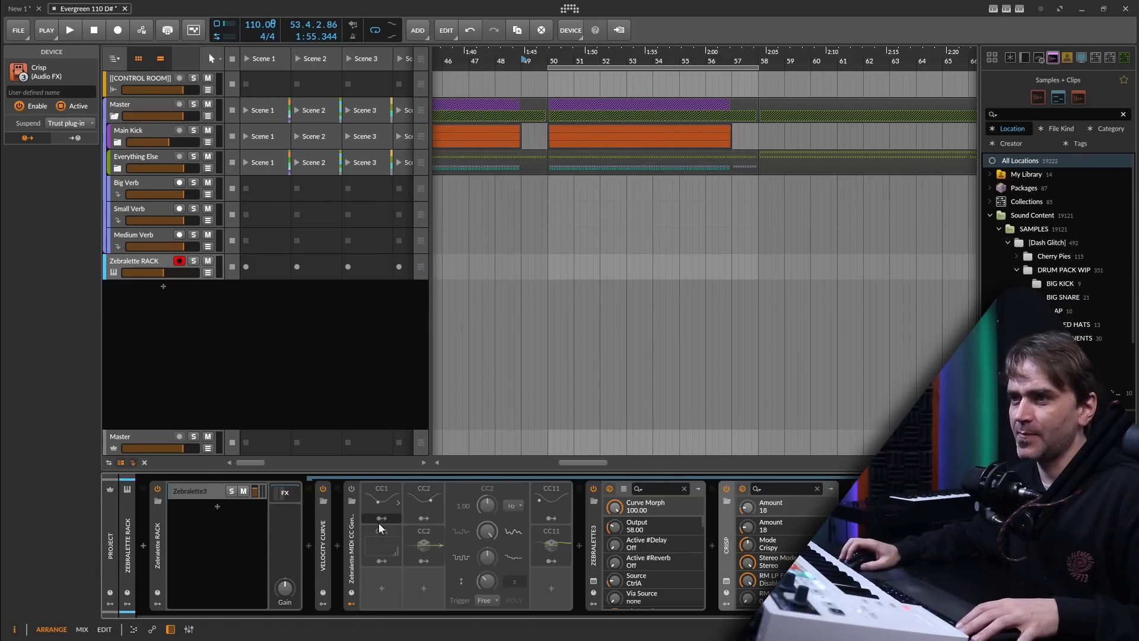
Step: Mute the Zebralette RACK track and unfold the Everything Else group
{"action": "left_click", "coordinate": [207, 260]}
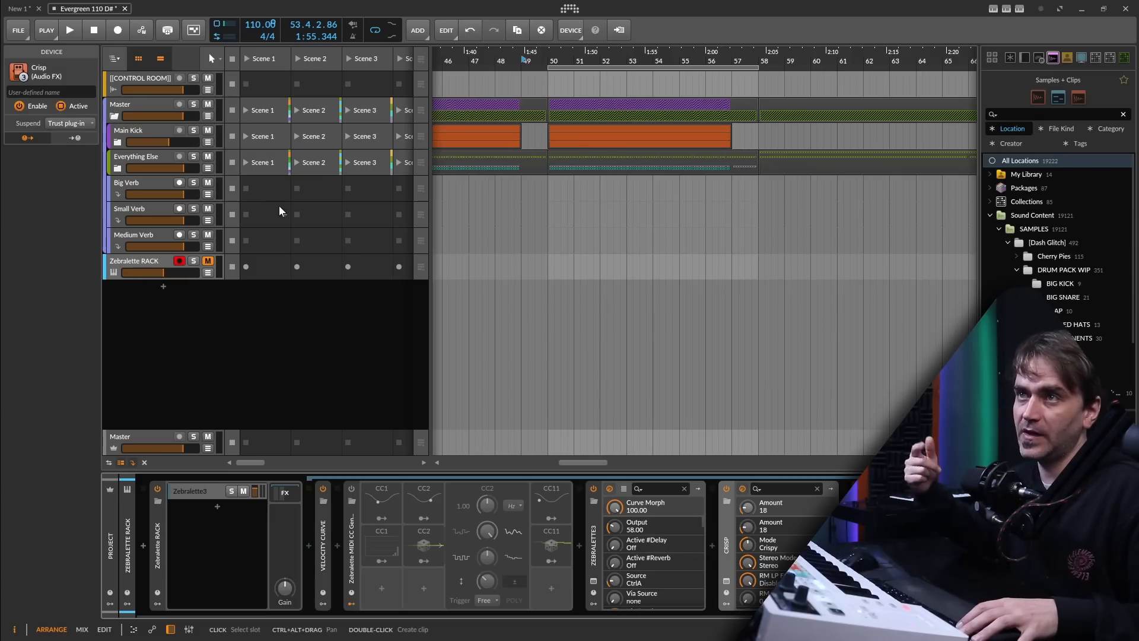
{"action": "left_click", "coordinate": [117, 143]}
{"action": "left_click", "coordinate": [118, 143]}
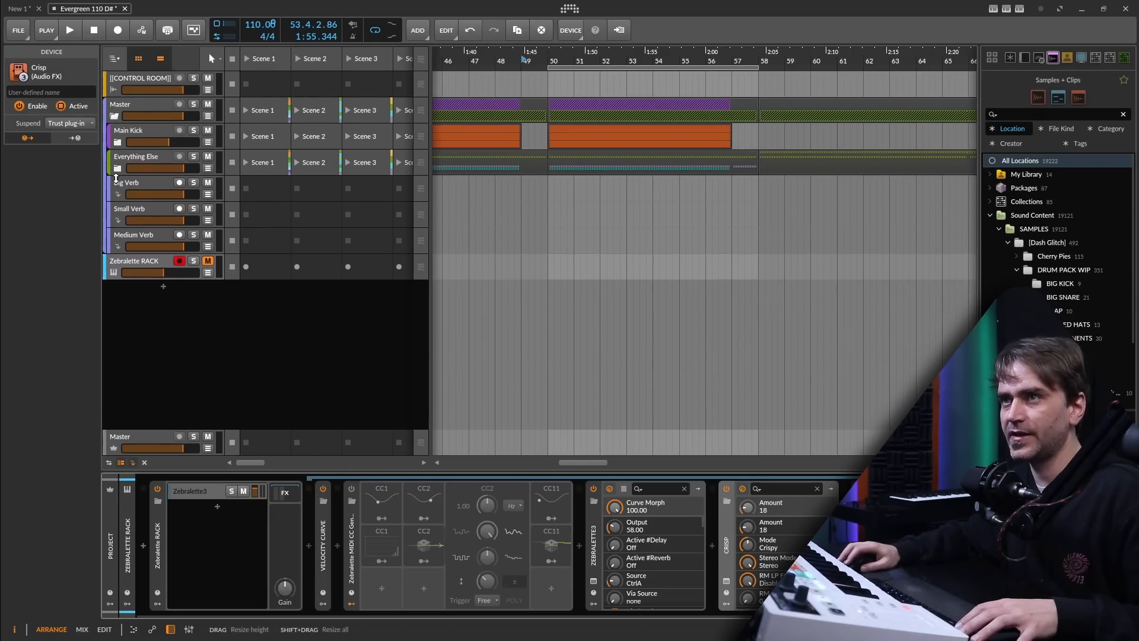
{"action": "left_click", "coordinate": [117, 168]}
{"action": "scroll", "coordinate": [200, 325], "scroll_direction": "down", "scroll_amount": 2}
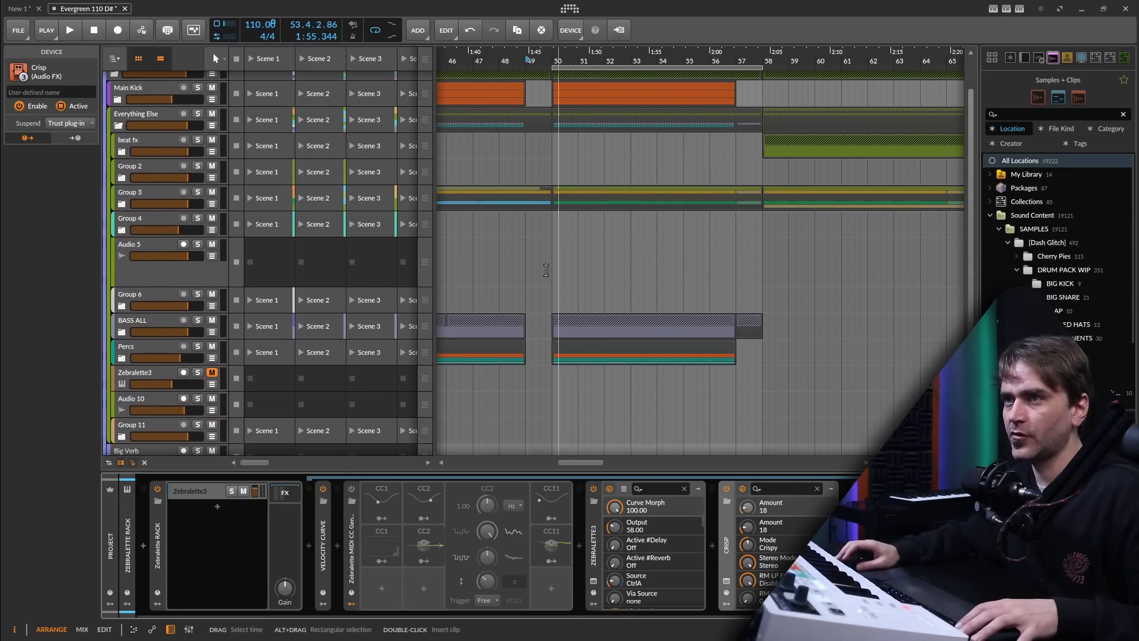
Step: Solo the BASS ALL group and unfold it together with its Bass MIDIS subgroup
{"action": "left_click", "coordinate": [199, 321]}
{"action": "left_click", "coordinate": [122, 332]}
{"action": "scroll", "coordinate": [537, 327], "scroll_direction": "down", "scroll_amount": 2}
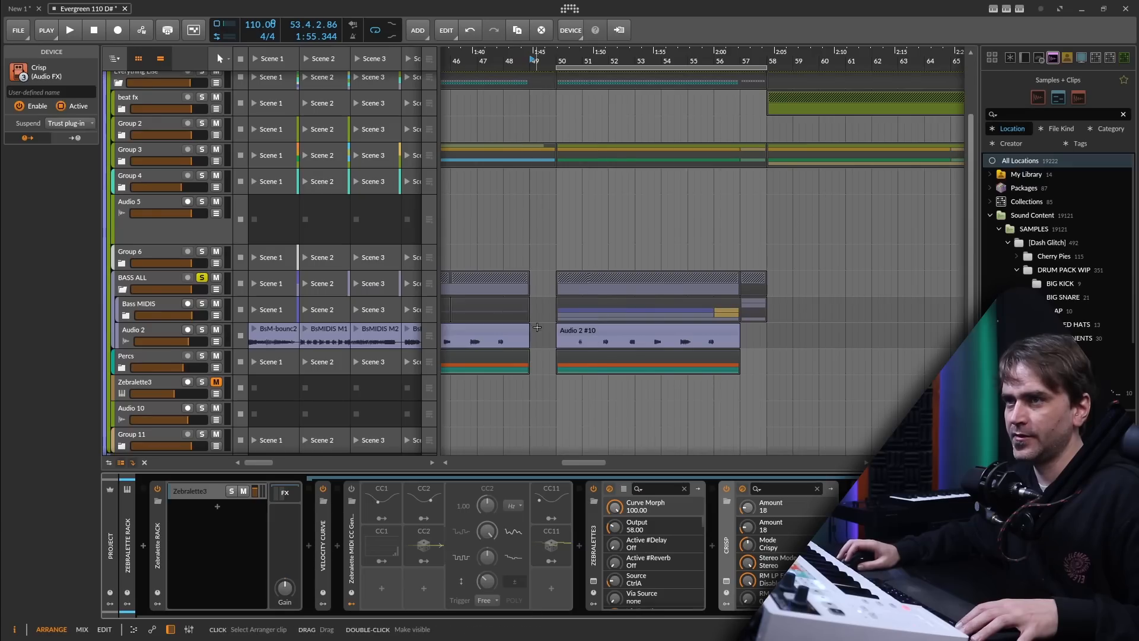
{"action": "left_click", "coordinate": [126, 316]}
{"action": "scroll", "coordinate": [537, 310], "scroll_direction": "down", "scroll_amount": 5}
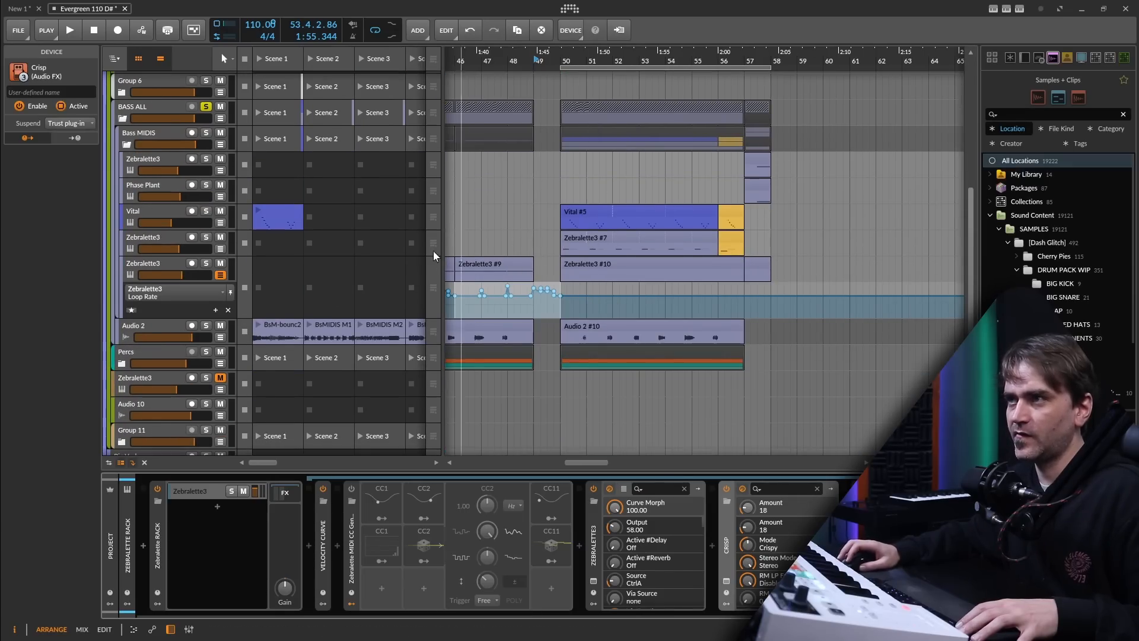
Step: Select and solo the Vital track, and set the playback start to 49.4.2 just before its clip
{"action": "left_click", "coordinate": [178, 211]}
{"action": "left_click", "coordinate": [206, 211]}
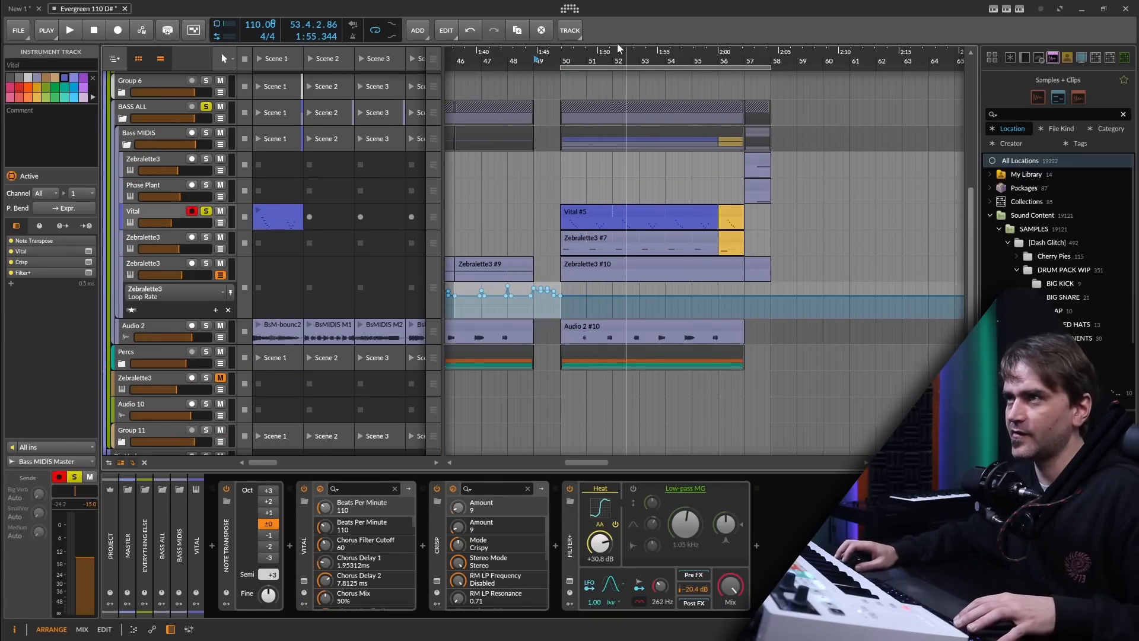
{"action": "left_click_drag", "start_coordinate": [565, 59], "coordinate": [582, 113]}
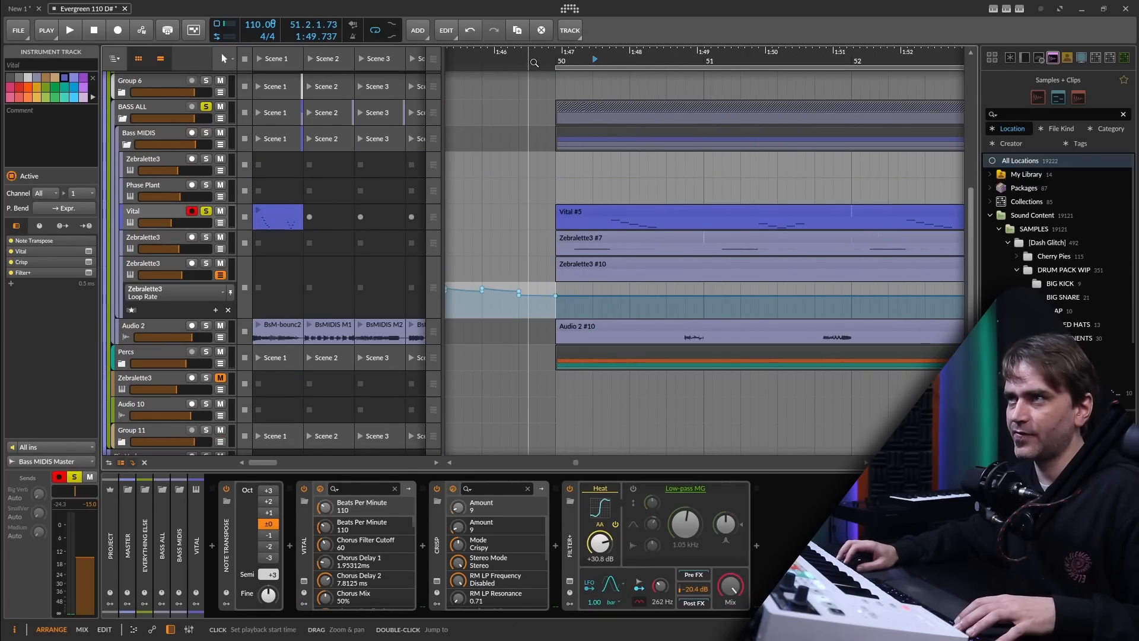
{"action": "left_click", "coordinate": [534, 62]}
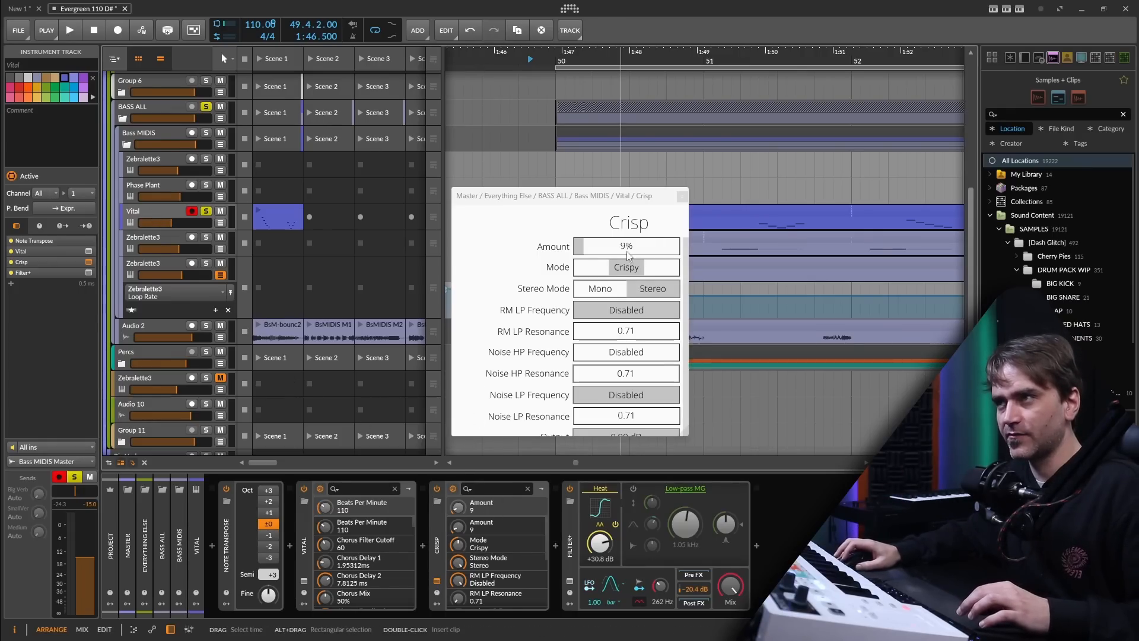
Step: Close the Vital track's Crisp window and play the arrangement from just before bar 50
{"action": "left_click", "coordinate": [682, 197]}
{"action": "key", "text": "space"}
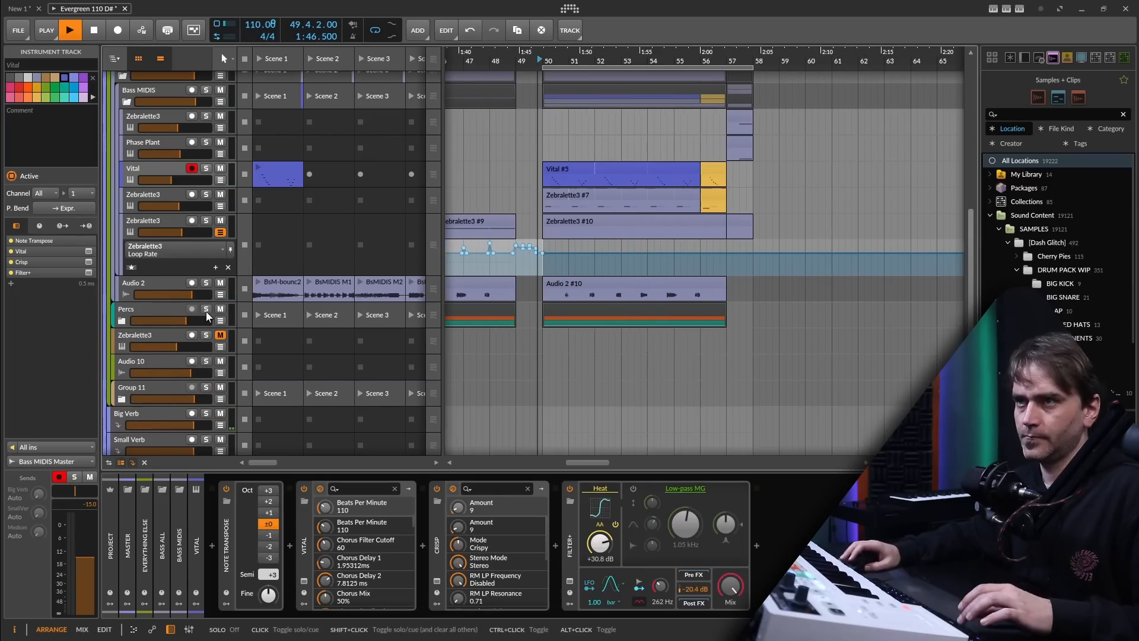
{"action": "scroll", "coordinate": [207, 312], "scroll_direction": "down", "scroll_amount": 2}
{"action": "scroll", "coordinate": [584, 284], "scroll_direction": "up", "scroll_amount": 7}
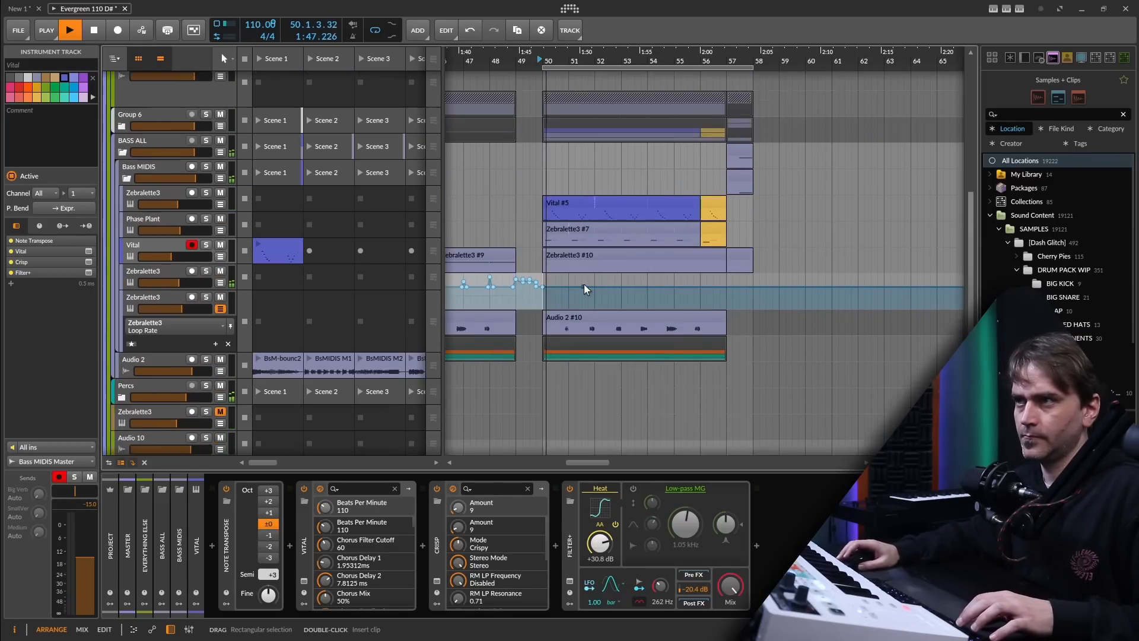
Step: Listen to the bass in the full arrangement and fold the BASS ALL group during playback
{"action": "scroll", "coordinate": [718, 259], "scroll_direction": "up", "scroll_amount": 2}
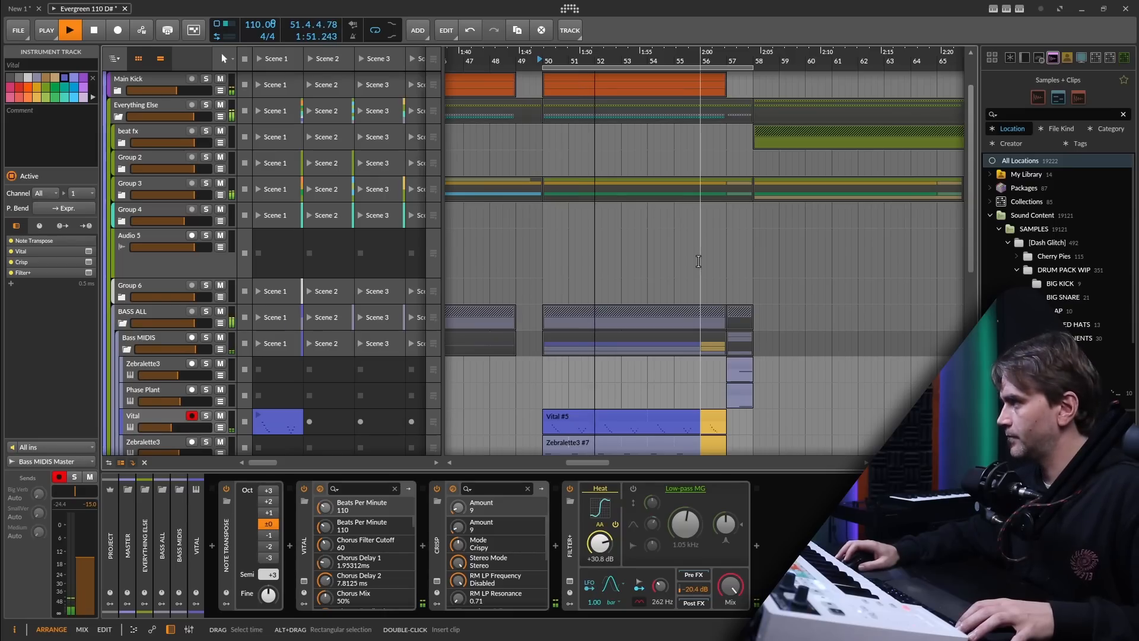
{"action": "scroll", "coordinate": [699, 249], "scroll_direction": "down", "scroll_amount": 2}
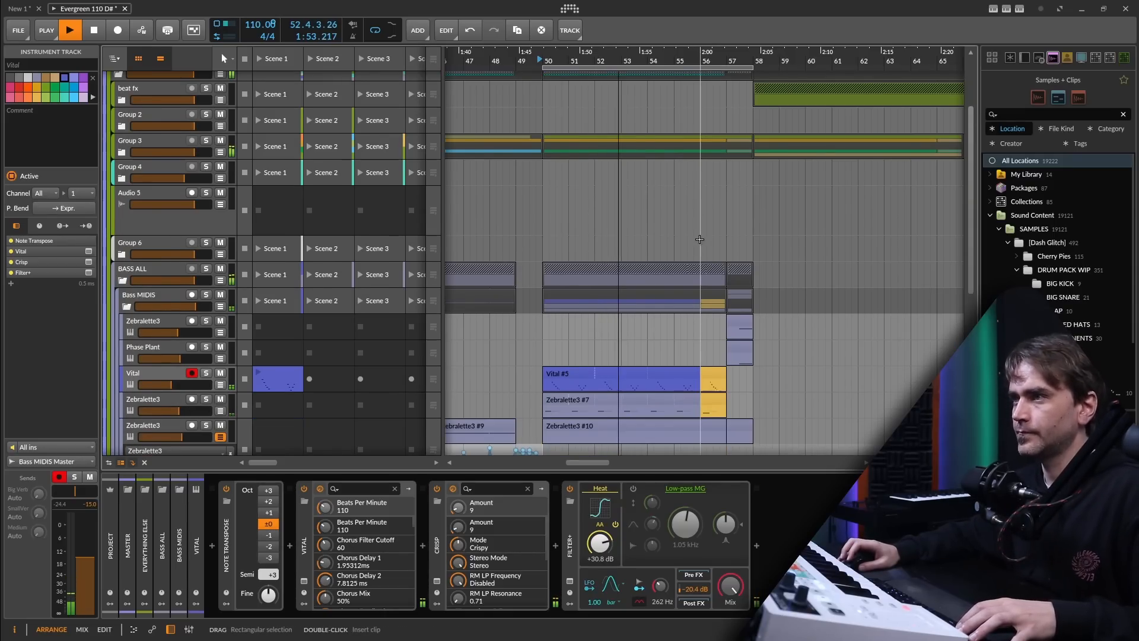
{"action": "left_click", "coordinate": [122, 283]}
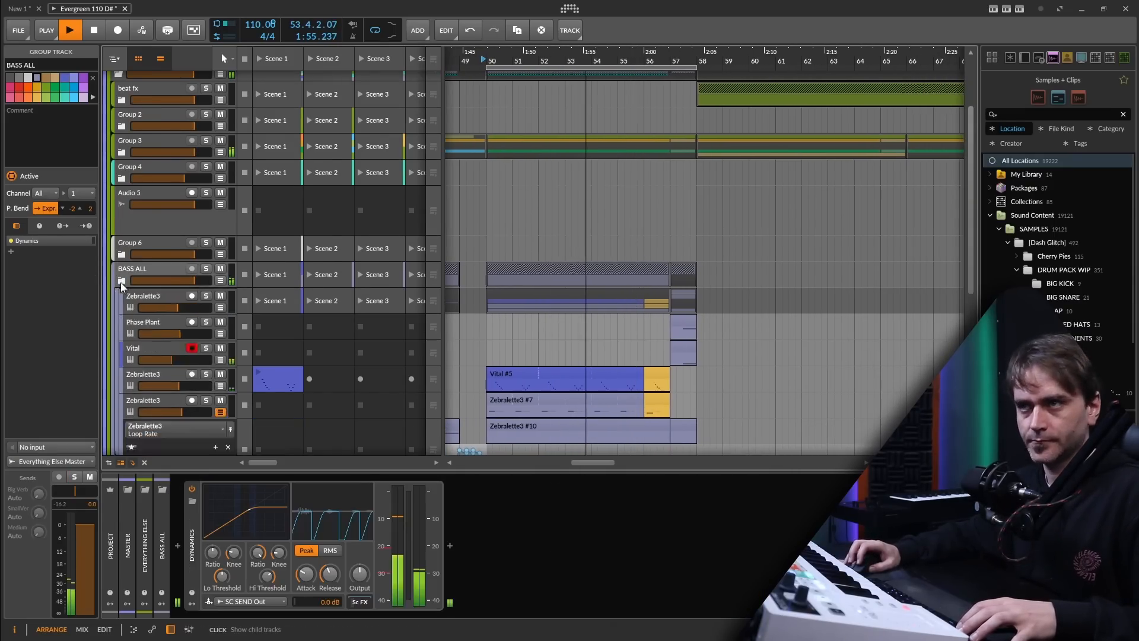
{"action": "left_click", "coordinate": [122, 281]}
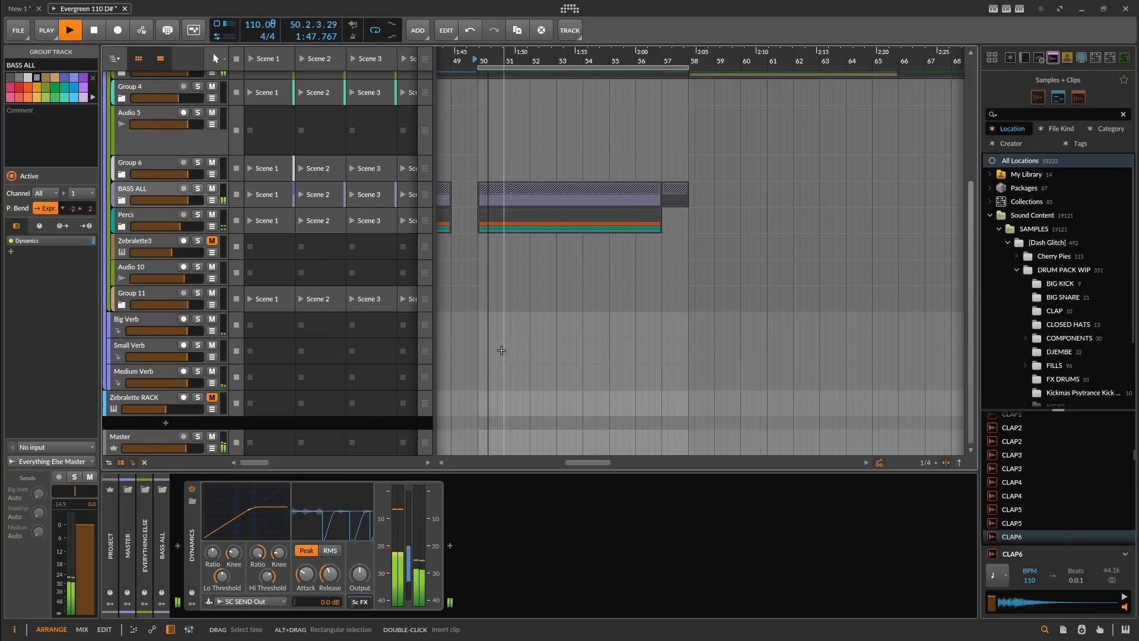
Step: Unfold the BASS ALL group, select the Zebralette3 track that has the Loop Rate lane, and stop playback
{"action": "scroll", "coordinate": [522, 353], "scroll_direction": "up", "scroll_amount": 3}
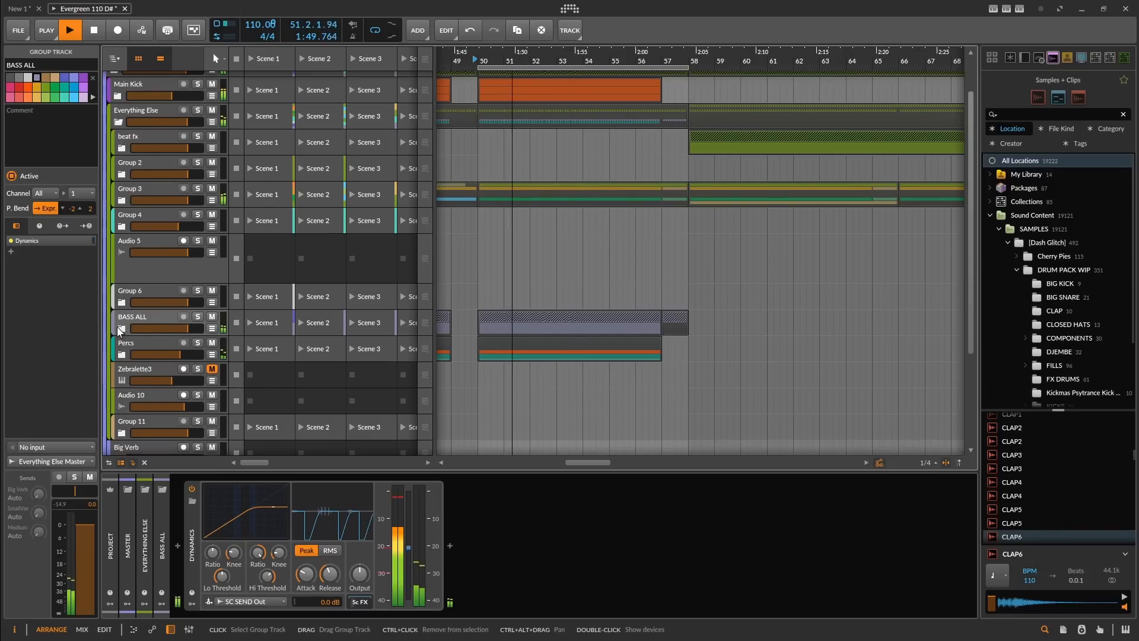
{"action": "left_click", "coordinate": [120, 329]}
{"action": "scroll", "coordinate": [524, 296], "scroll_direction": "down", "scroll_amount": 4}
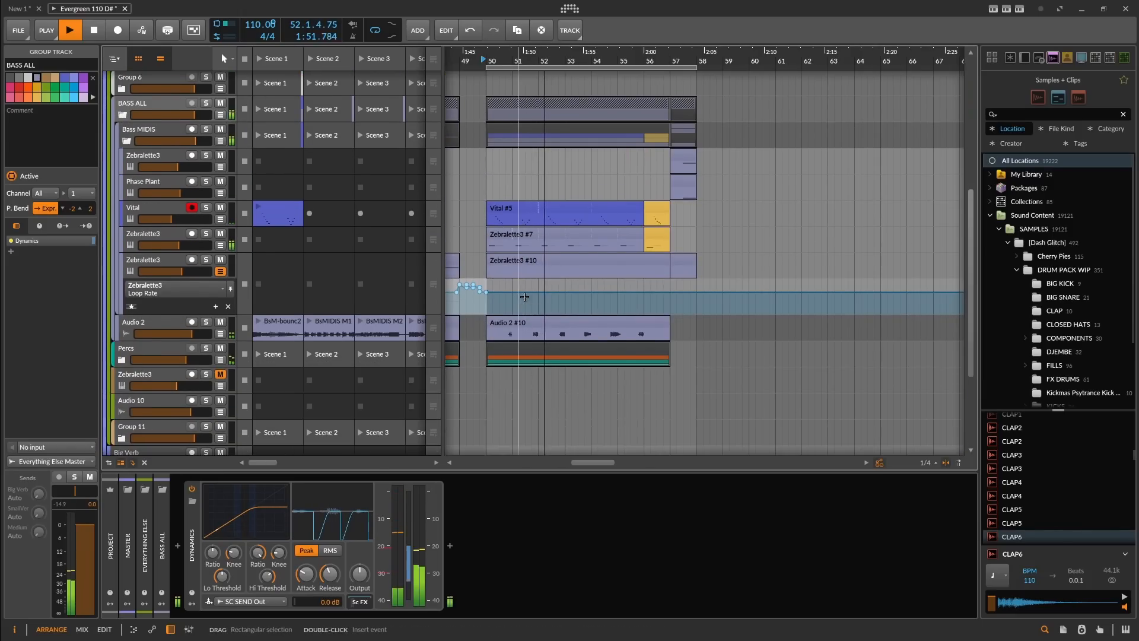
{"action": "left_click", "coordinate": [158, 258]}
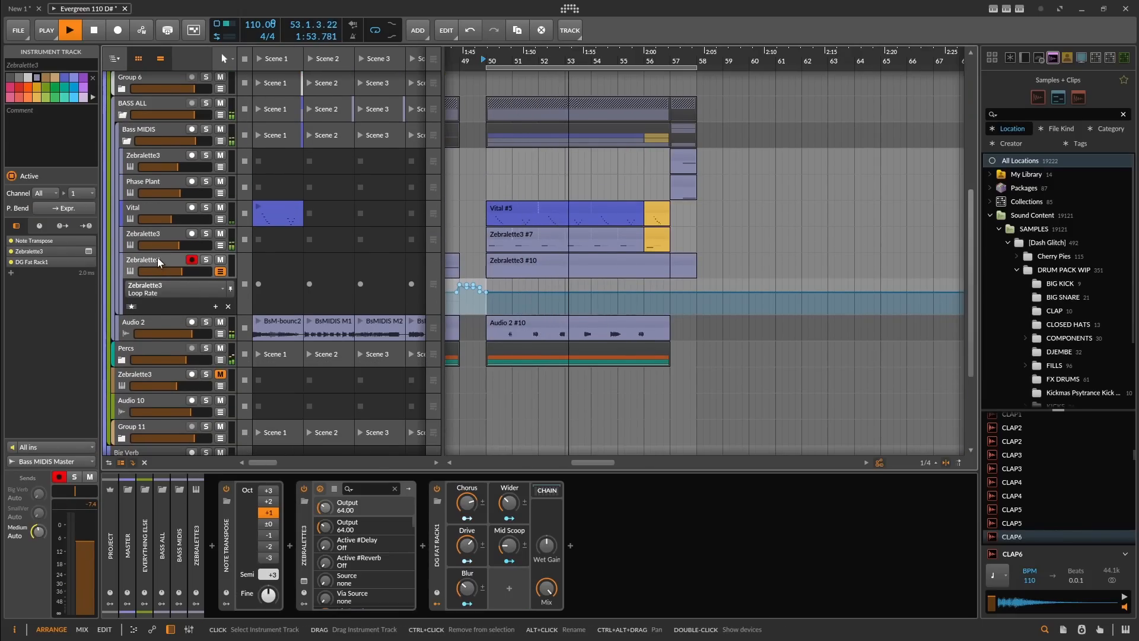
{"action": "key", "text": "space"}
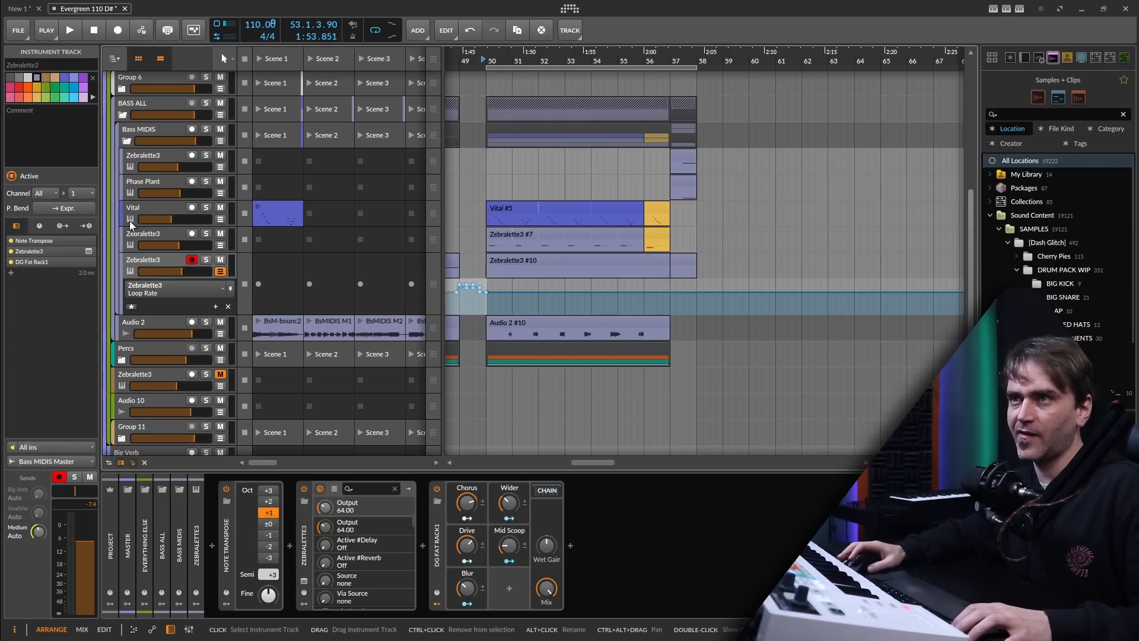
Step: Select the Vital track in Bass MIDIS and view its Vital plug-in window, closing it when done
{"action": "left_click", "coordinate": [137, 207]}
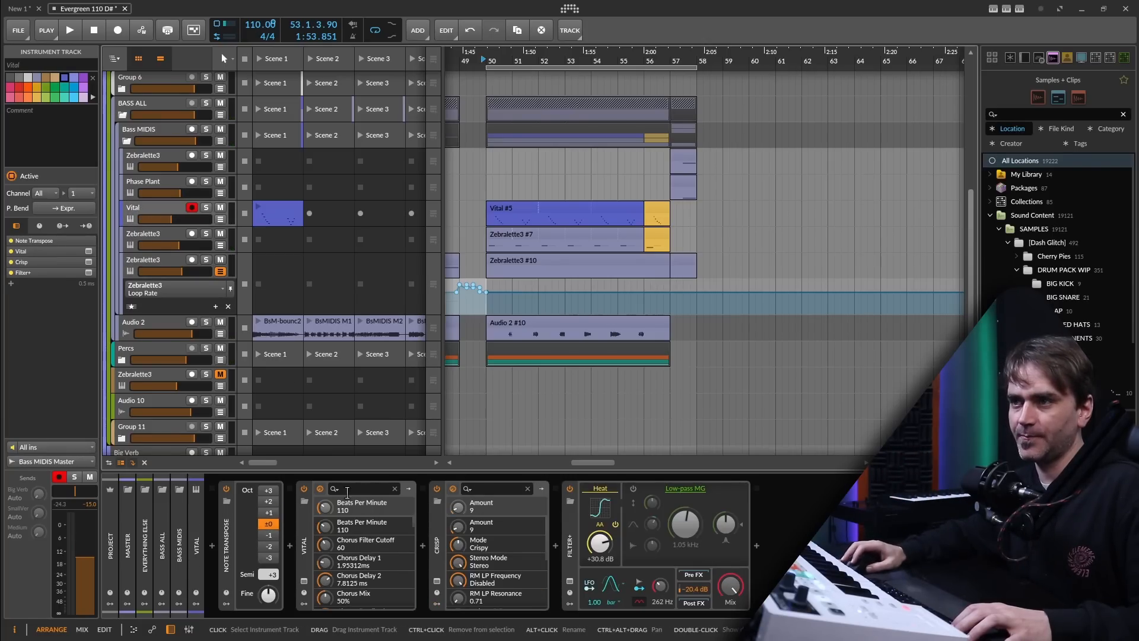
{"action": "left_click", "coordinate": [304, 580]}
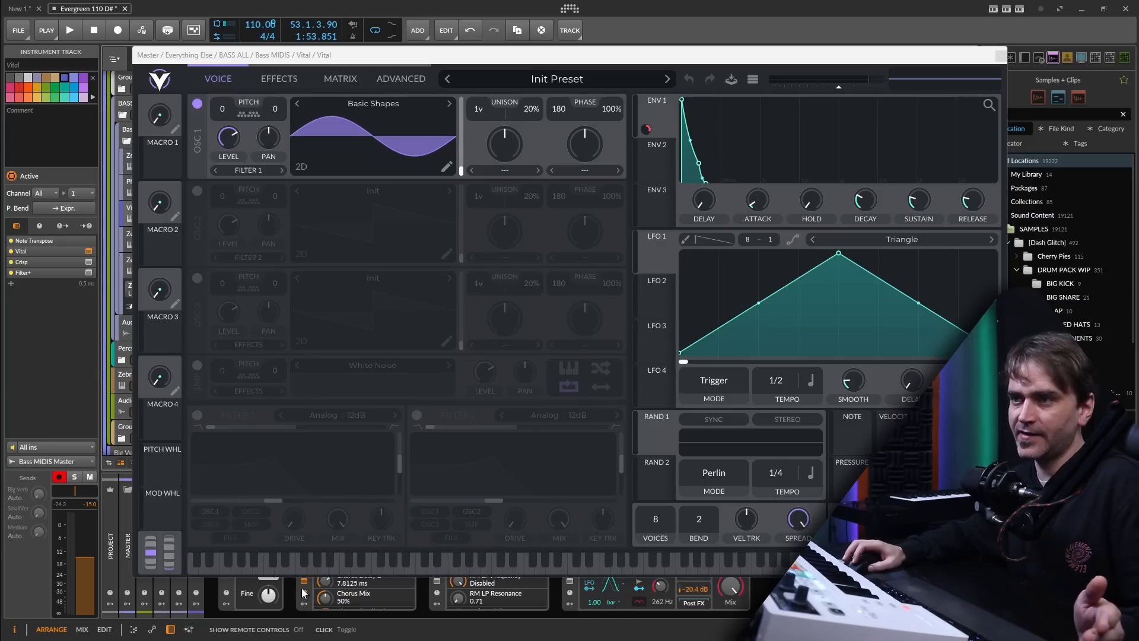
{"action": "left_click", "coordinate": [305, 581]}
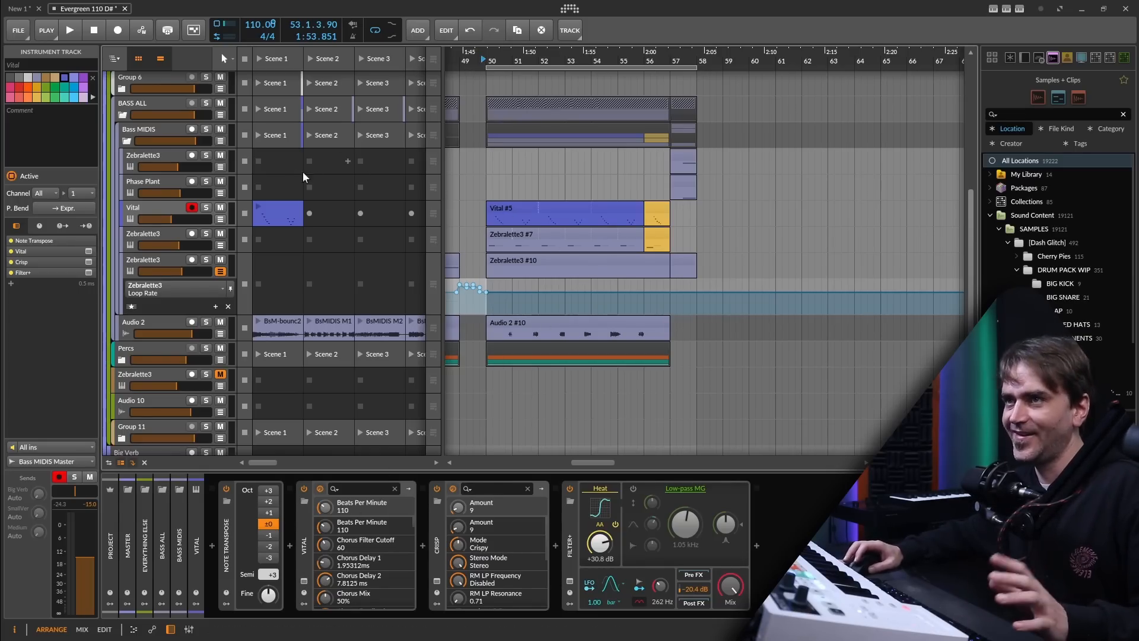
Step: Fold the Bass MIDIS and BASS ALL groups and add a new Vital instrument track below Zebralette RACK, leaving the Vital window closed
{"action": "left_click", "coordinate": [126, 142]}
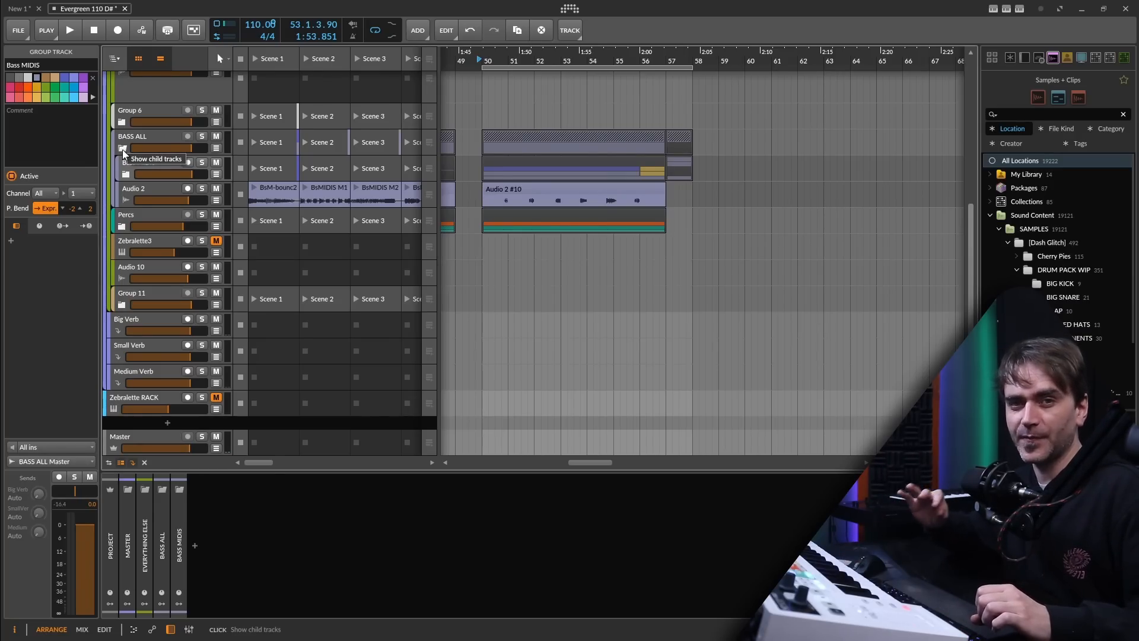
{"action": "left_click", "coordinate": [123, 150]}
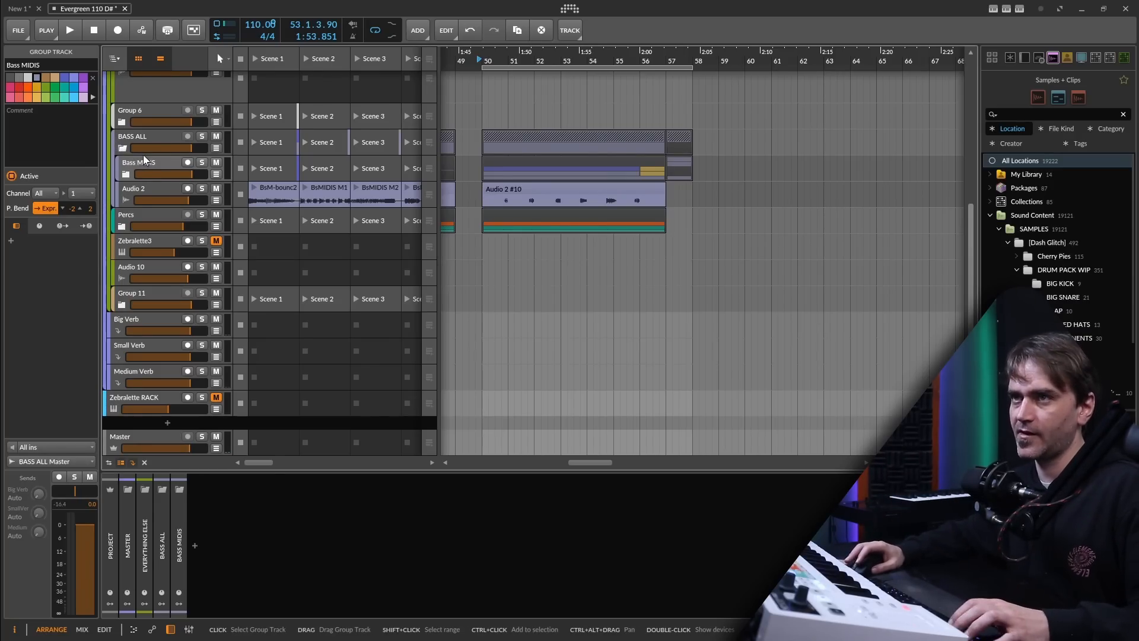
{"action": "left_click", "coordinate": [158, 397]}
{"action": "double_click", "coordinate": [166, 425]}
{"action": "type", "text": "v"}
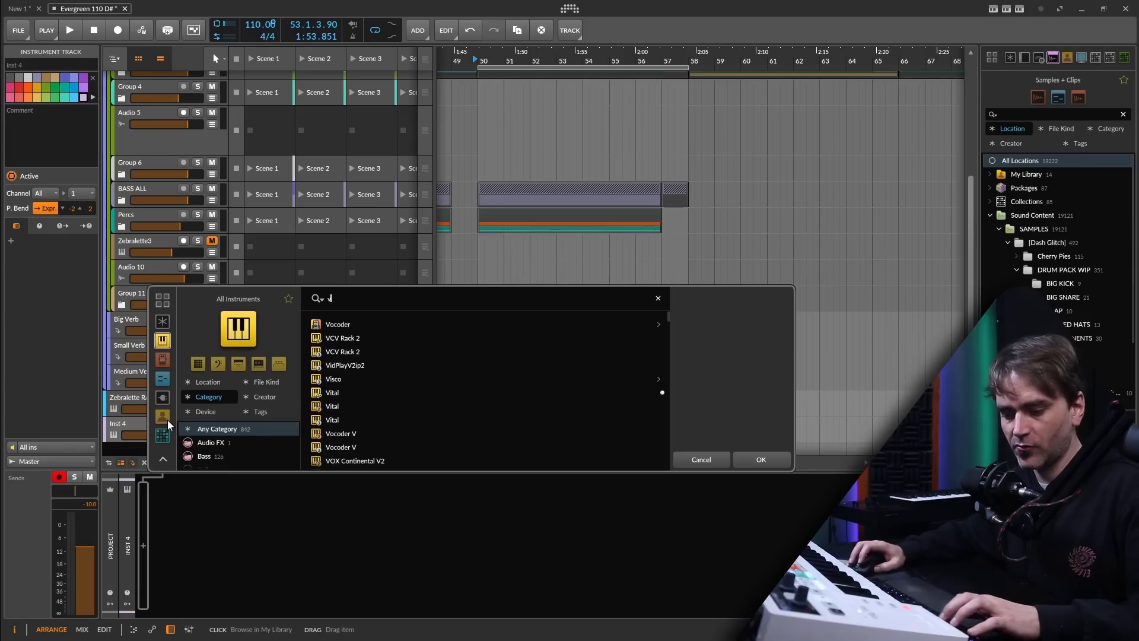
{"action": "type", "text": "it"}
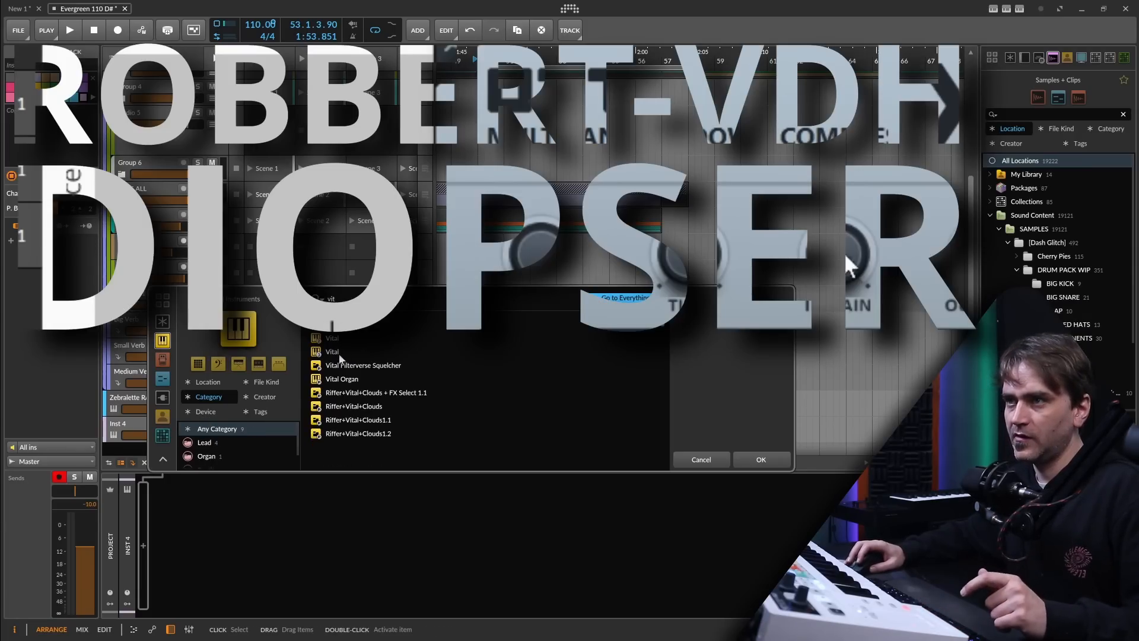
{"action": "left_click", "coordinate": [339, 353]}
{"action": "left_click", "coordinate": [761, 459]}
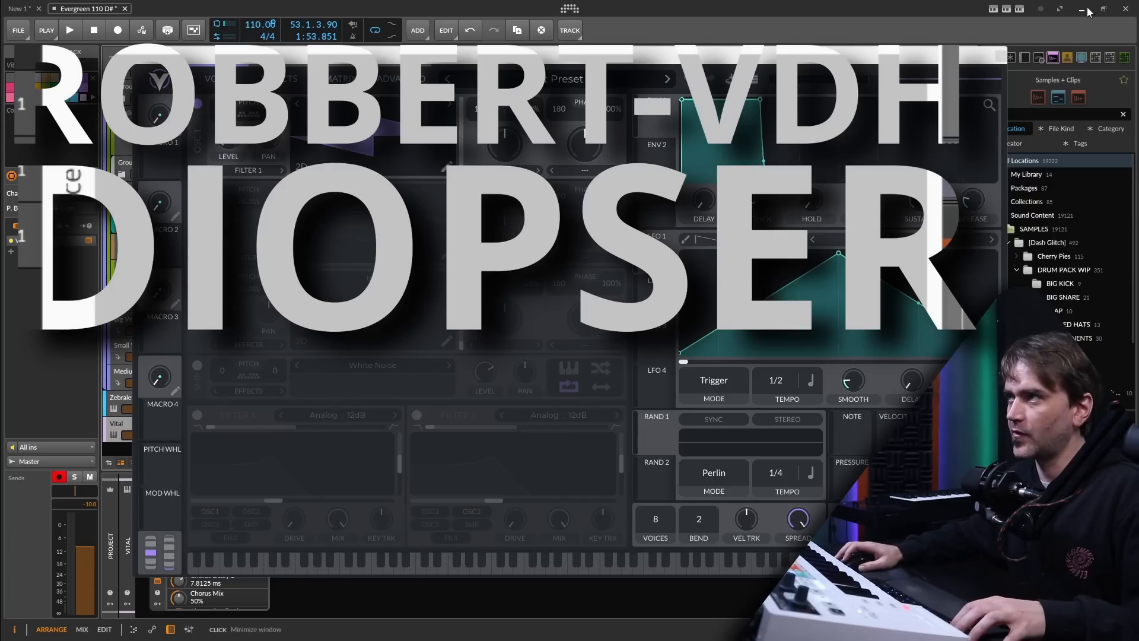
{"action": "left_click", "coordinate": [1000, 57]}
Step: Insert Diopser after Vital on the new track and move its window clear of the device chain
{"action": "left_click", "coordinate": [274, 543]}
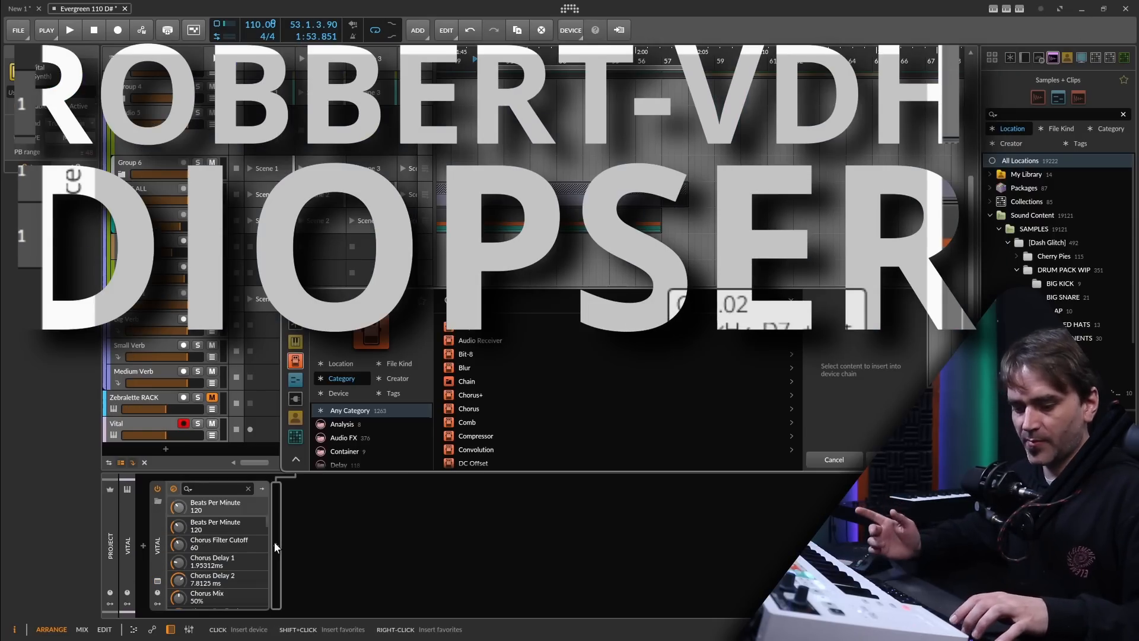
{"action": "type", "text": "diop"}
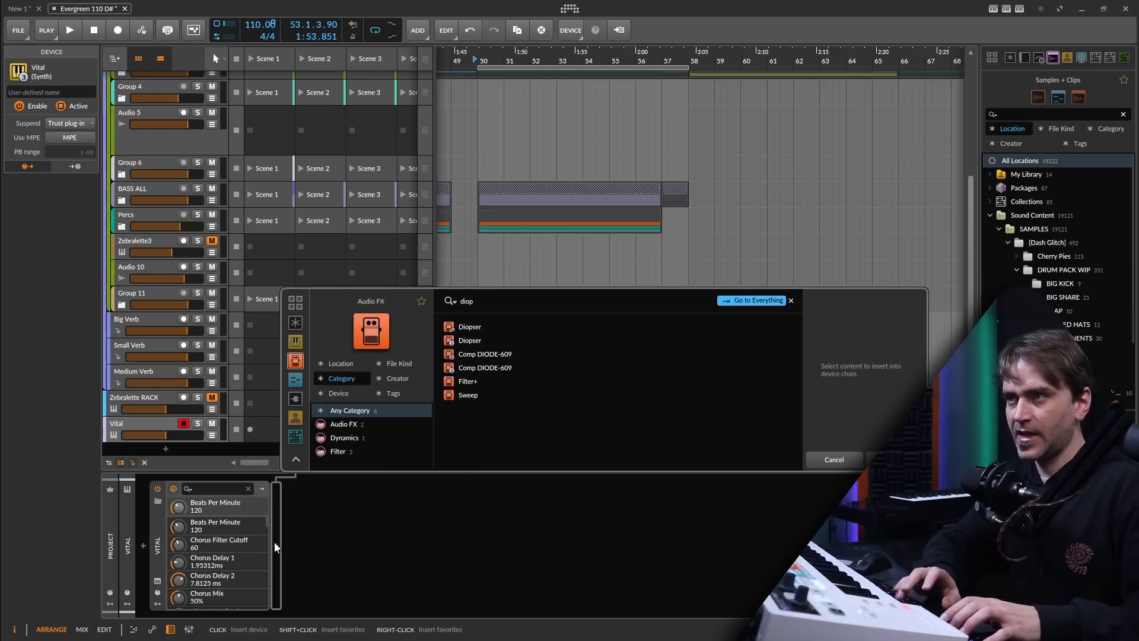
{"action": "double_click", "coordinate": [490, 341]}
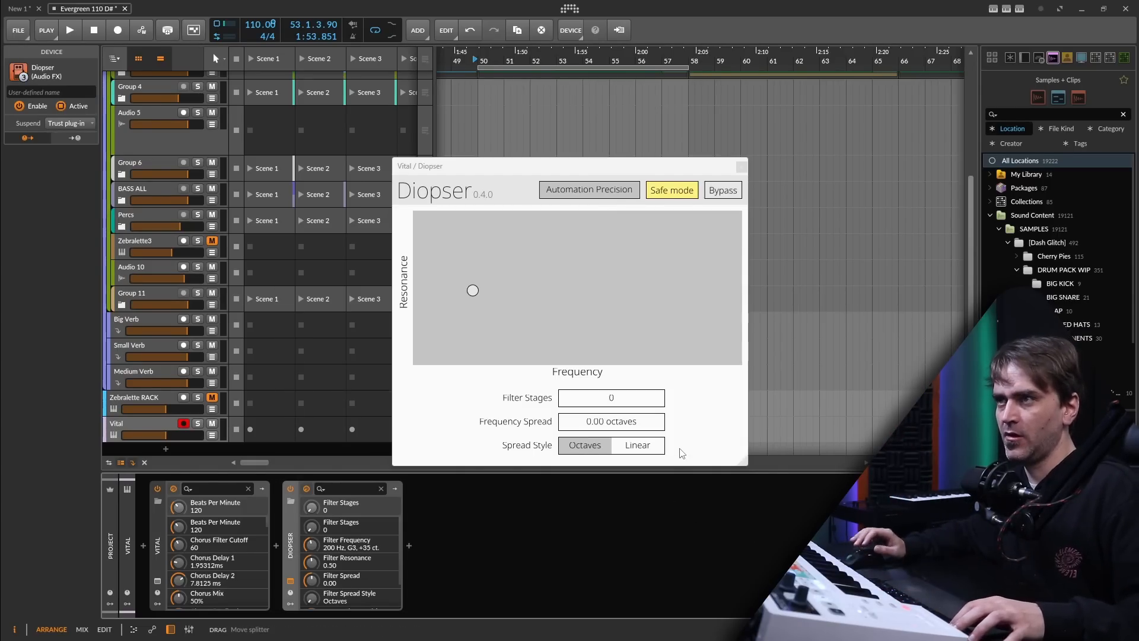
{"action": "left_click_drag", "start_coordinate": [525, 170], "coordinate": [418, 109]}
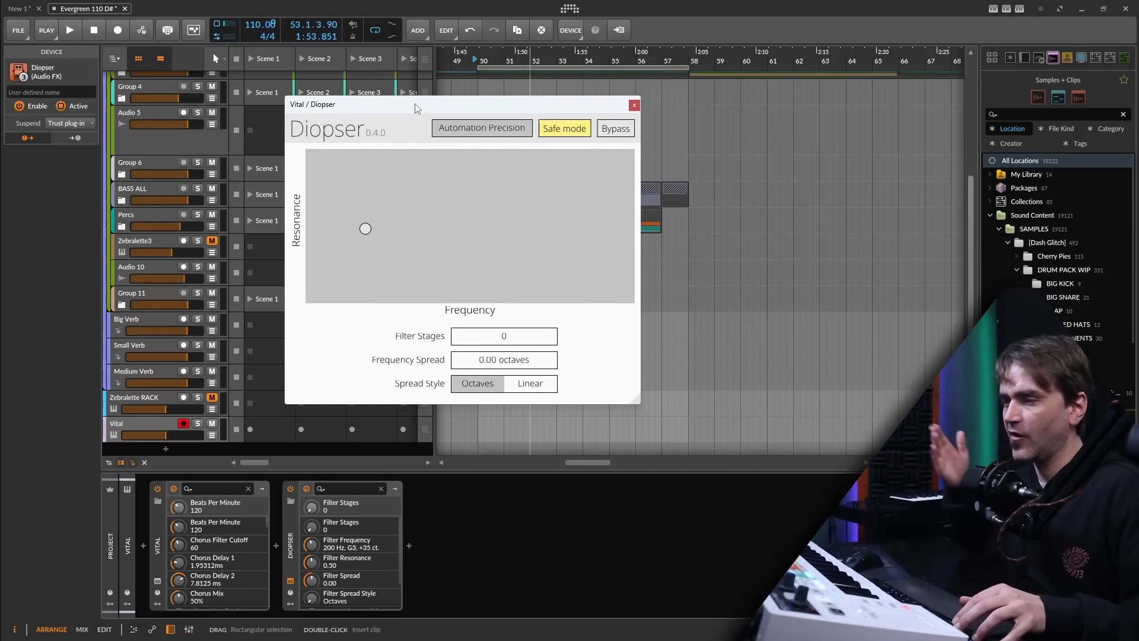
Step: Try Disperser after Diopser with its amount raised to 32, and remove it from the chain
{"action": "left_click", "coordinate": [408, 545]}
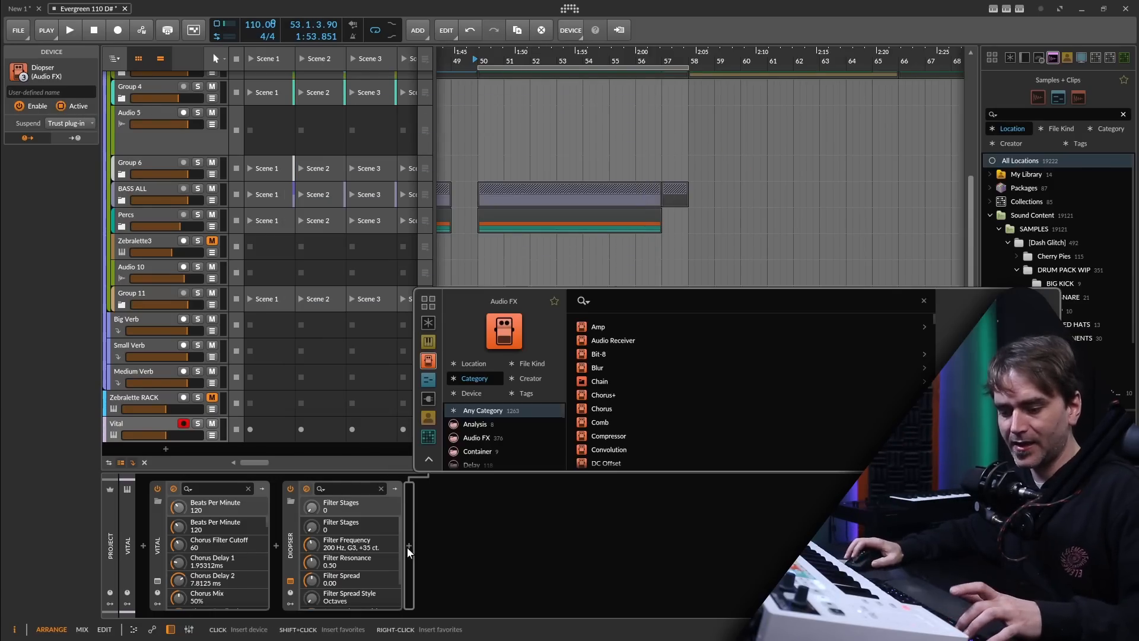
{"action": "type", "text": "disper"}
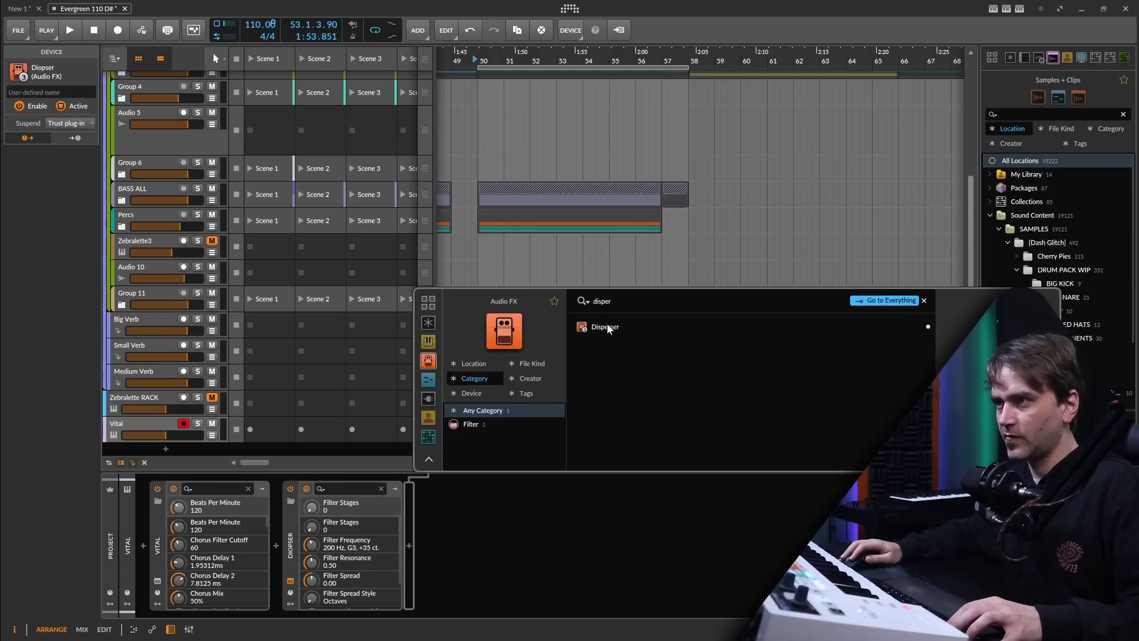
{"action": "key", "text": "Return"}
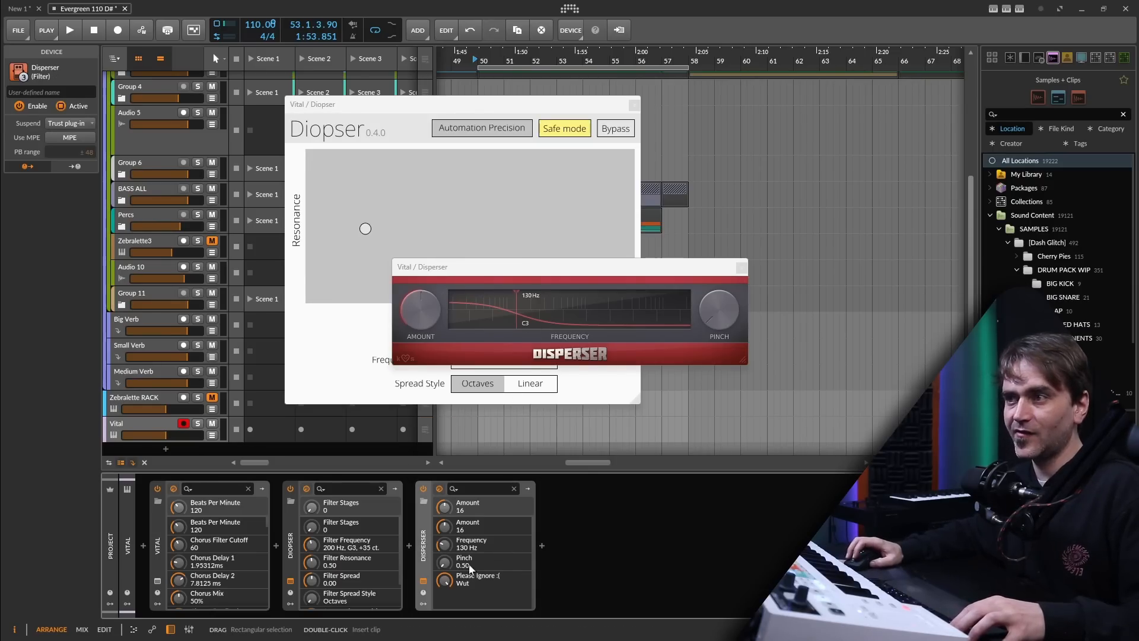
{"action": "left_click_drag", "start_coordinate": [447, 510], "coordinate": [447, 558]}
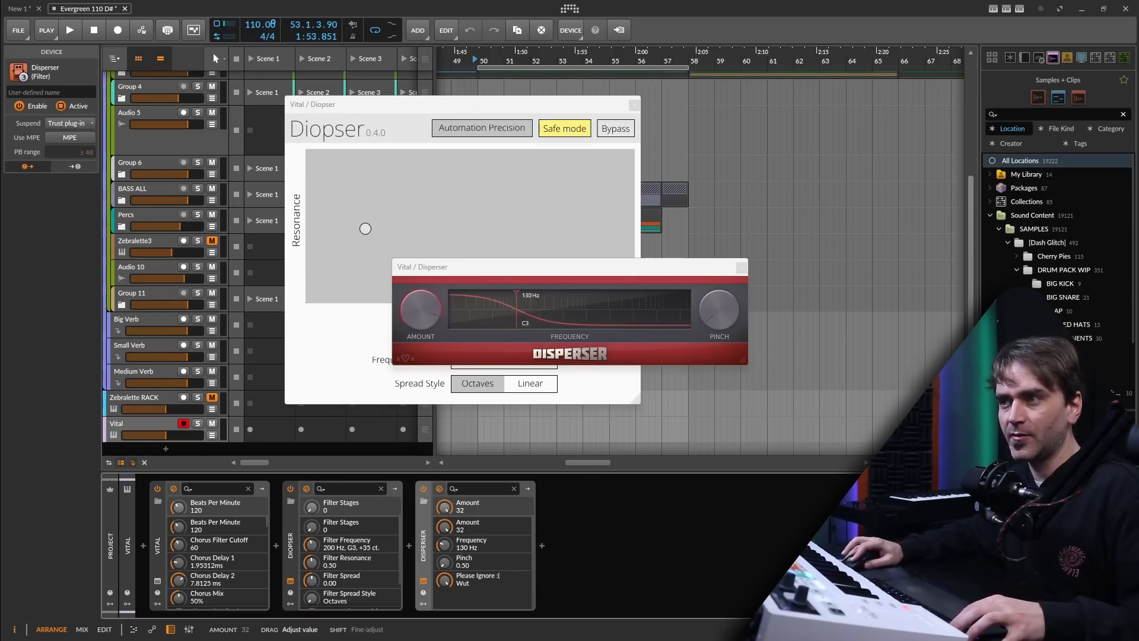
{"action": "left_click_drag", "start_coordinate": [443, 507], "coordinate": [444, 505]}
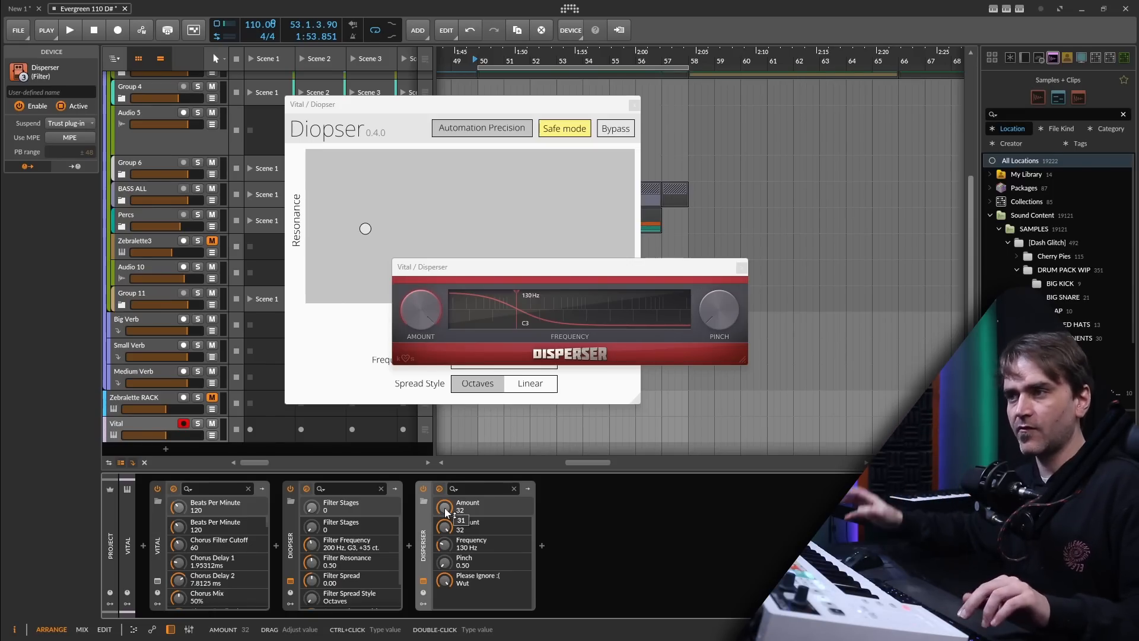
{"action": "key", "text": "Delete"}
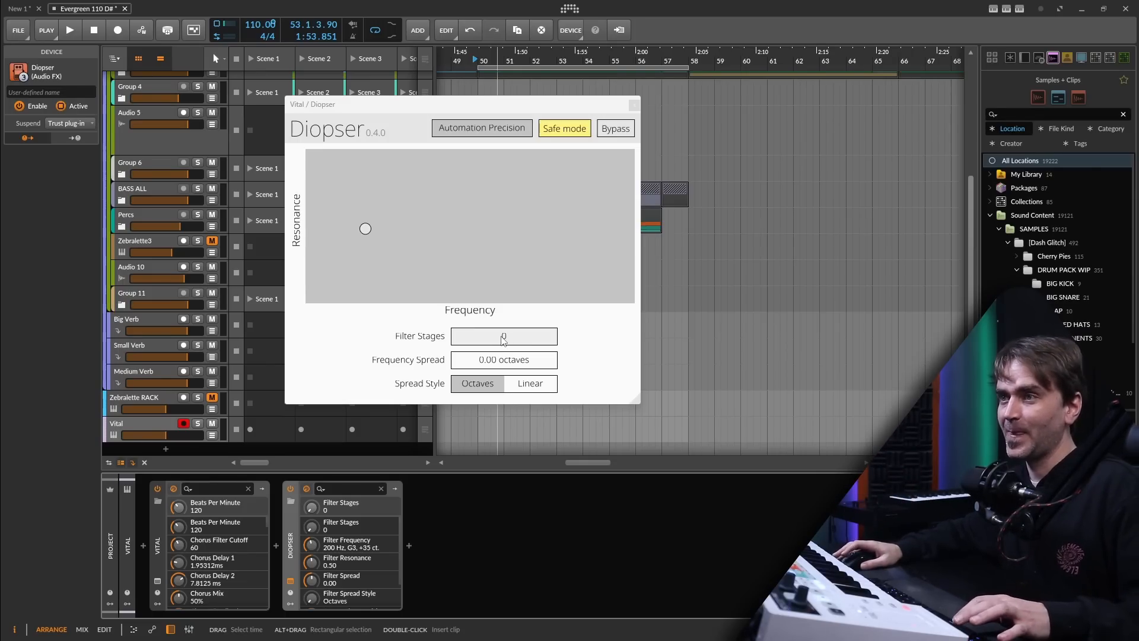
Step: Set Diopser to 20 filter stages with safe mode off, and add a Peak Limiter with a slightly adjusted ceiling after it
{"action": "left_click_drag", "start_coordinate": [492, 336], "coordinate": [639, 346]}
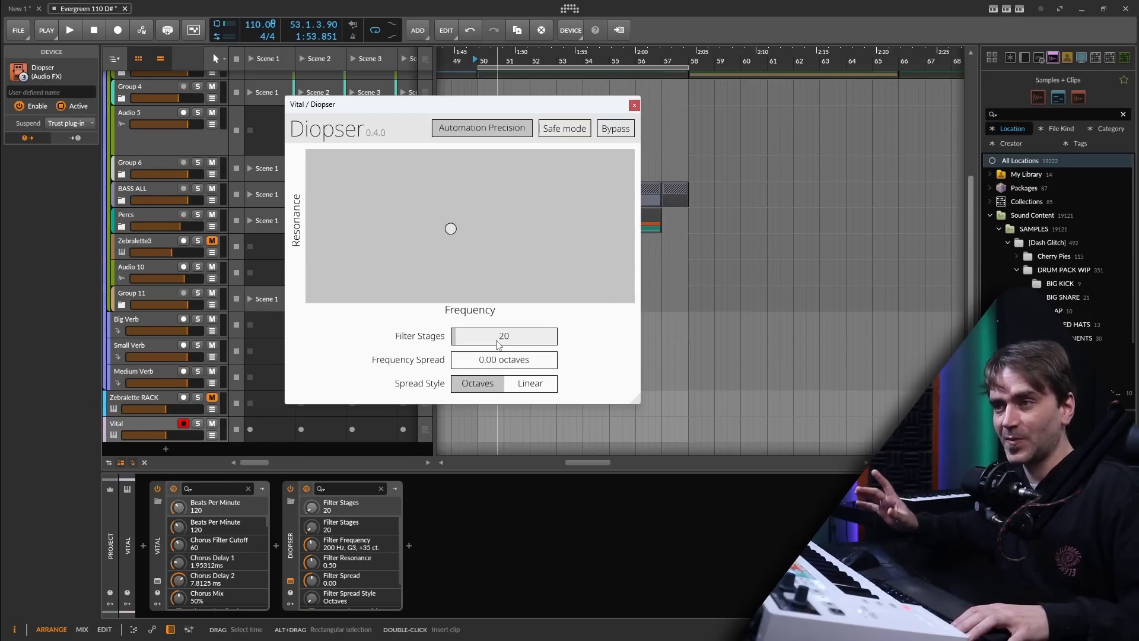
{"action": "left_click", "coordinate": [411, 546]}
{"action": "type", "text": "peak"}
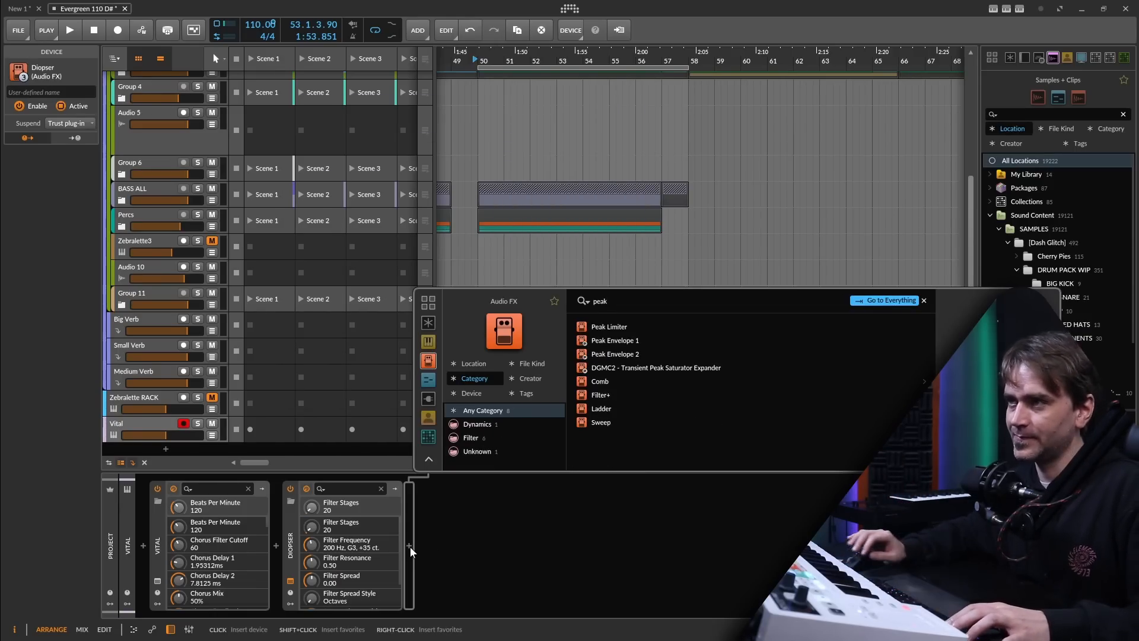
{"action": "key", "text": "Return"}
{"action": "mouse_move", "coordinate": [534, 587]}
{"action": "left_mouse_down"}
{"action": "mouse_move", "coordinate": [533, 610]}
{"action": "mouse_move", "coordinate": [534, 600]}
{"action": "left_mouse_up"}
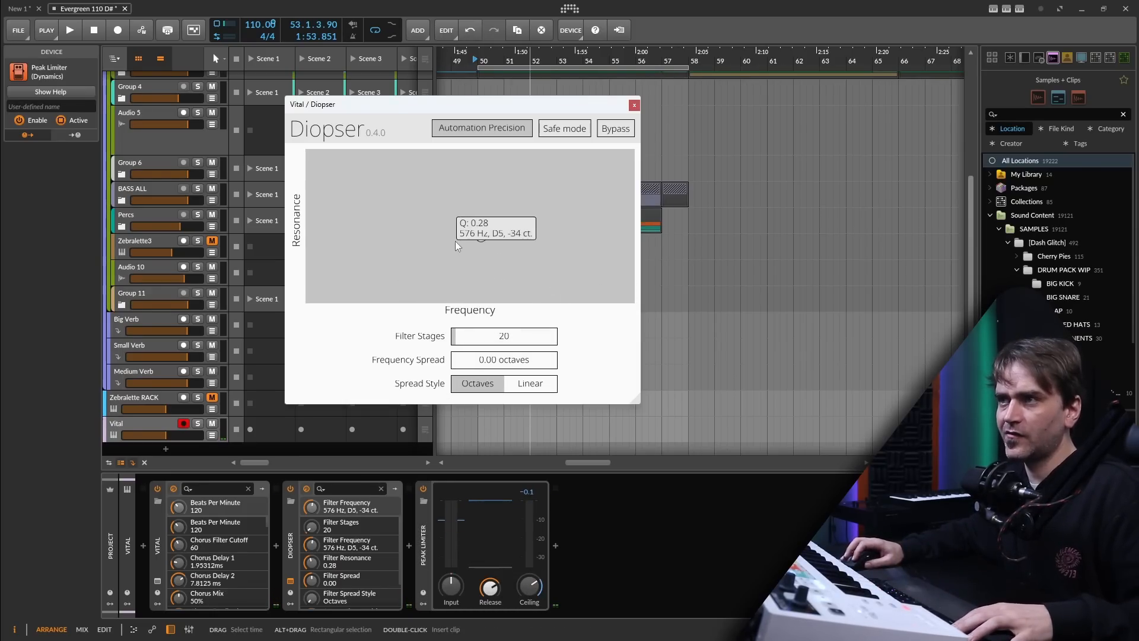
Step: Try Diopser with 512 filter stages and a 0.31-octave spread, and switch the spread style to Linear and back to Octaves
{"action": "left_click", "coordinate": [462, 340]}
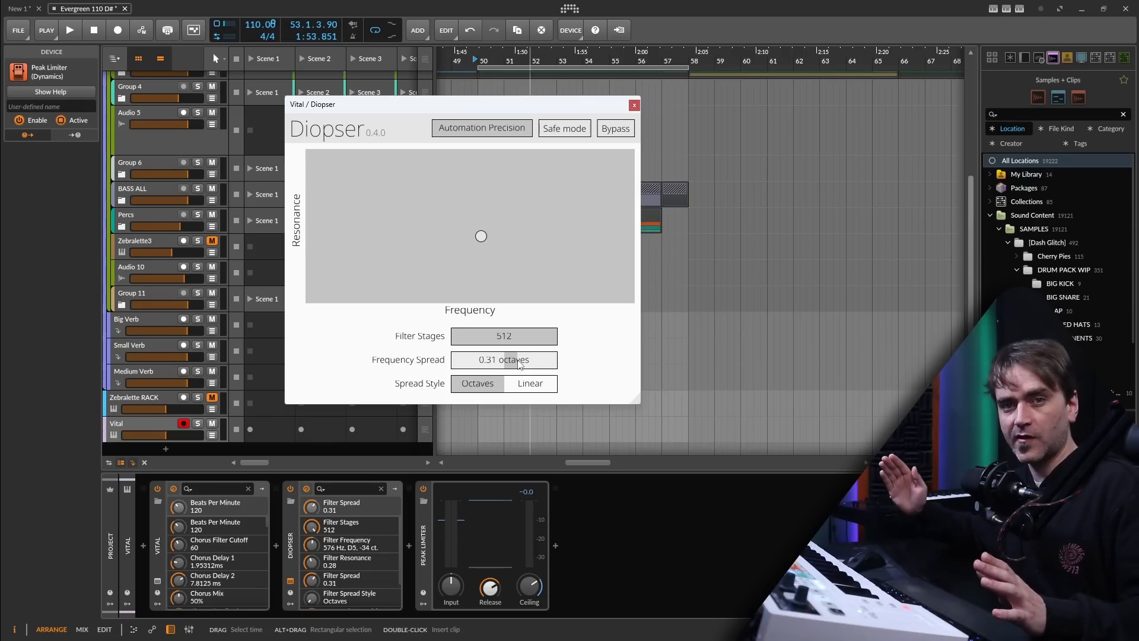
{"action": "left_click", "coordinate": [489, 384]}
{"action": "left_click", "coordinate": [528, 386]}
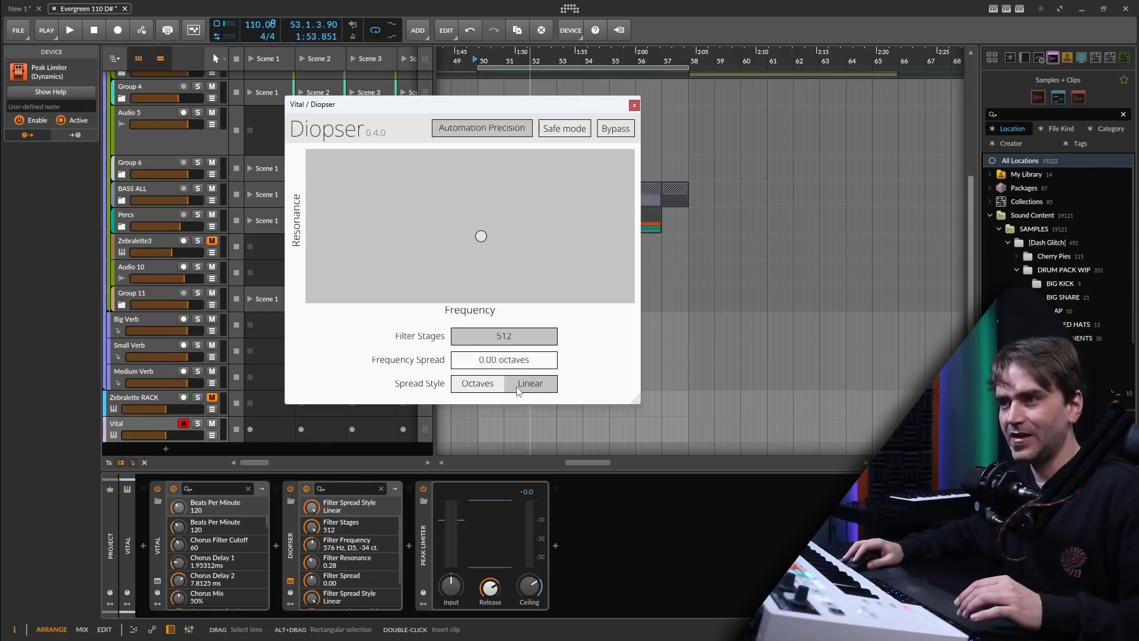
{"action": "left_click", "coordinate": [475, 385]}
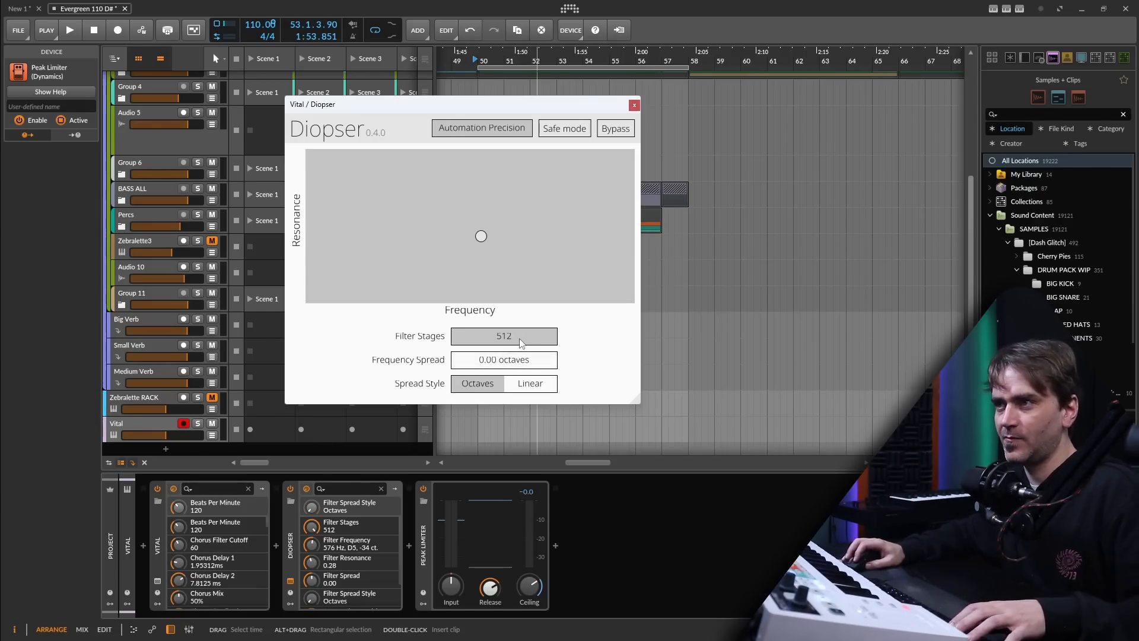
Step: Lower Diopser's filter stages to 173 and sweep its frequency down to about 164 Hz and back up
{"action": "left_click_drag", "start_coordinate": [522, 342], "coordinate": [485, 347]}
{"action": "left_click_drag", "start_coordinate": [481, 236], "coordinate": [422, 238]}
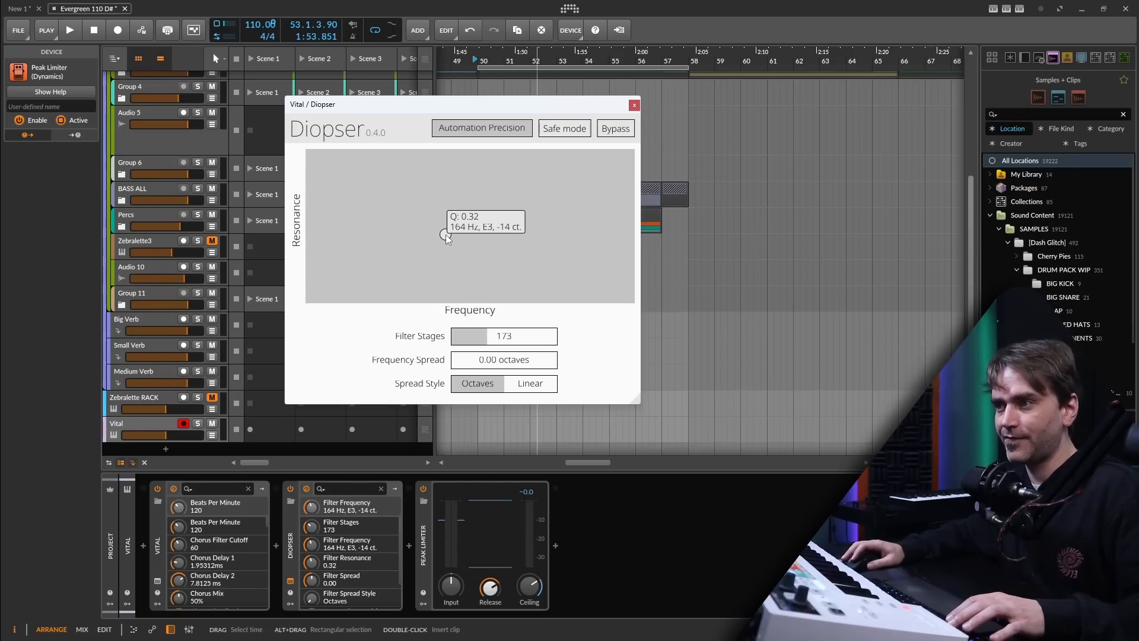
{"action": "left_click_drag", "start_coordinate": [446, 237], "coordinate": [539, 242]}
Step: Set Diopser to 144 filter stages, about 2.2 kHz and 0.01 resonance, close its window and select the device
{"action": "left_click_drag", "start_coordinate": [494, 335], "coordinate": [541, 335]}
{"action": "left_click_drag", "start_coordinate": [538, 242], "coordinate": [529, 275]}
{"action": "left_click", "coordinate": [635, 105]}
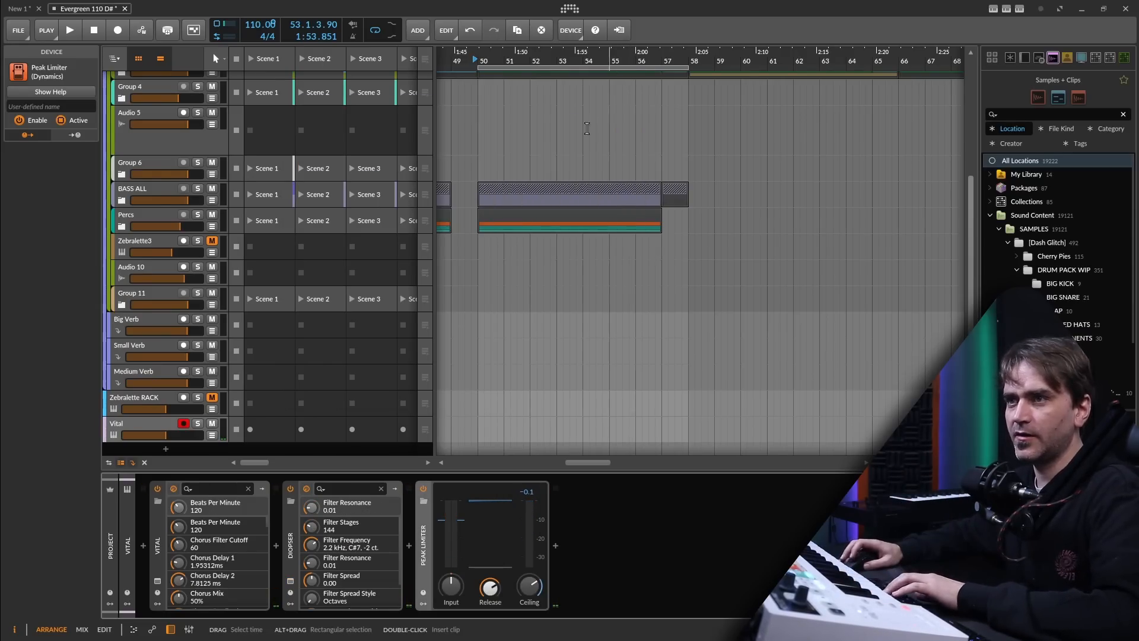
{"action": "left_click", "coordinate": [295, 559]}
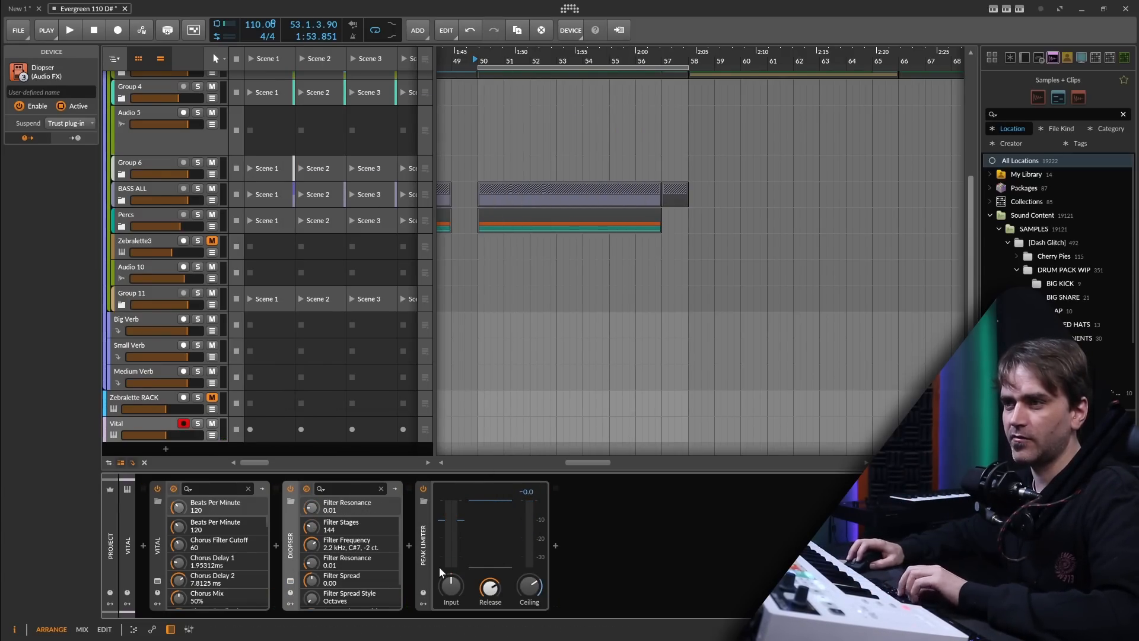
Step: Move Diopser and the Peak Limiter from the Vital track to the Percs group, ahead of its Dynamics device
{"action": "double_click", "coordinate": [290, 556]}
{"action": "double_click", "coordinate": [322, 557]}
{"action": "left_click", "coordinate": [290, 560]}
{"action": "left_click", "coordinate": [319, 567], "text": "ctrl"}
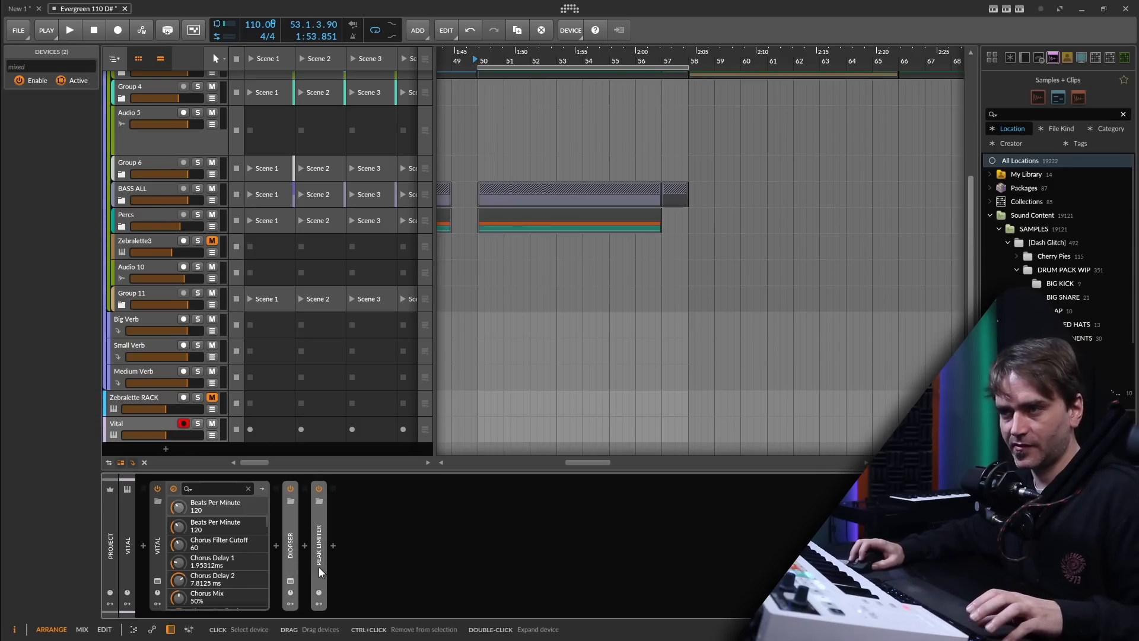
{"action": "key", "text": "Delete"}
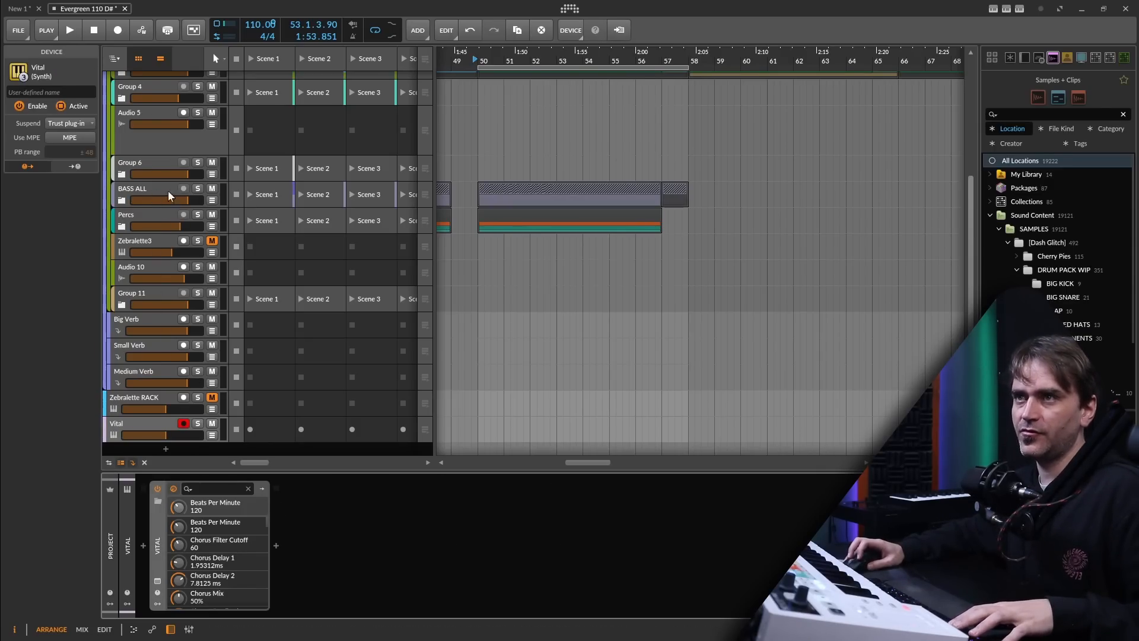
{"action": "left_click", "coordinate": [160, 214]}
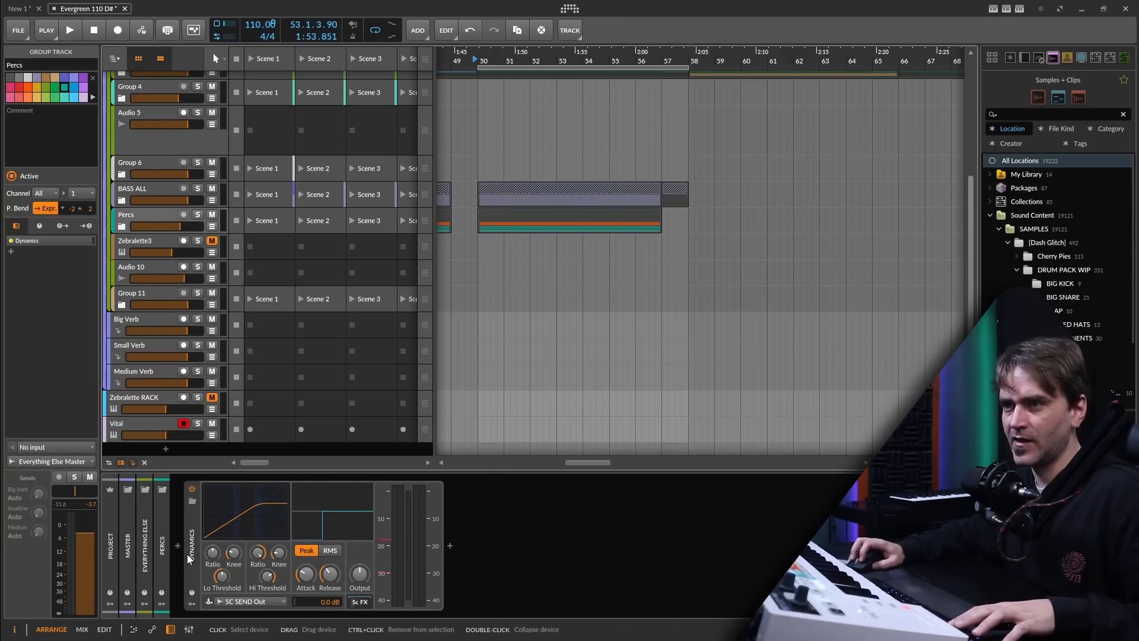
{"action": "left_click", "coordinate": [247, 563]}
{"action": "key", "text": "ctrl+z"}
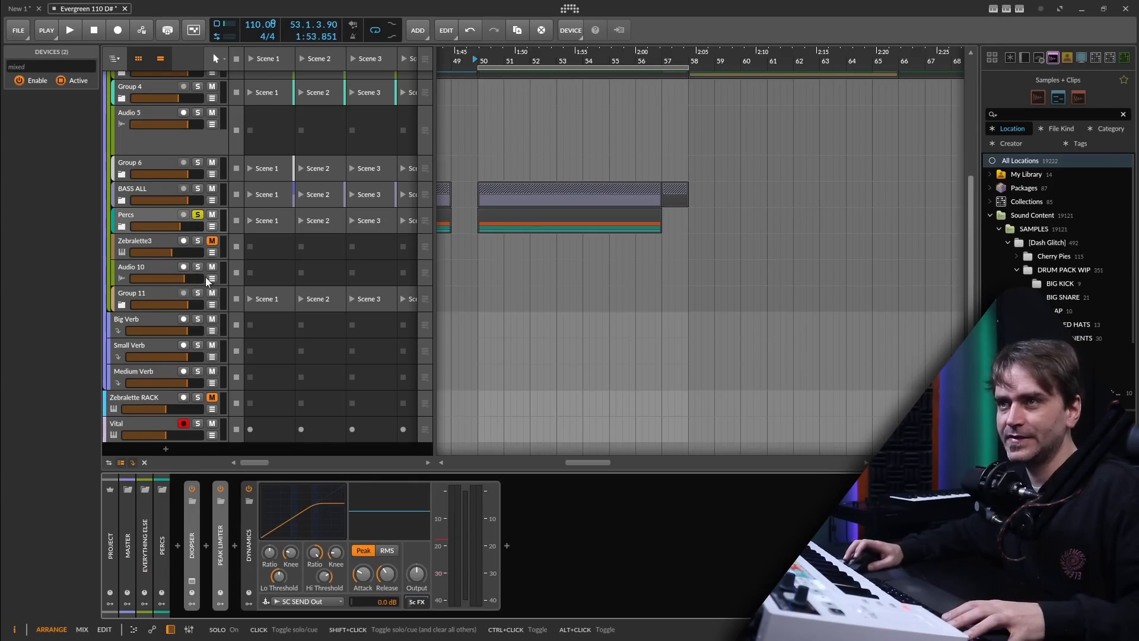
Step: Solo and play the Percs group, then move Diopser's filter to about 99 Hz with 0.72 resonance
{"action": "key", "text": "space"}
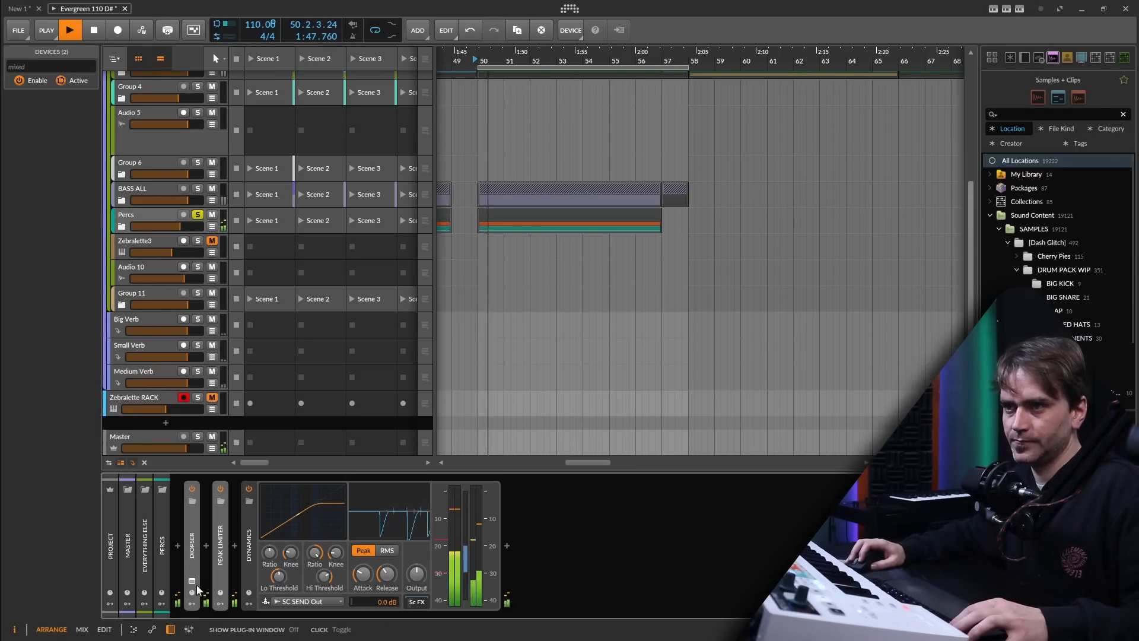
{"action": "left_click", "coordinate": [192, 581]}
{"action": "left_click_drag", "start_coordinate": [528, 276], "coordinate": [433, 224]}
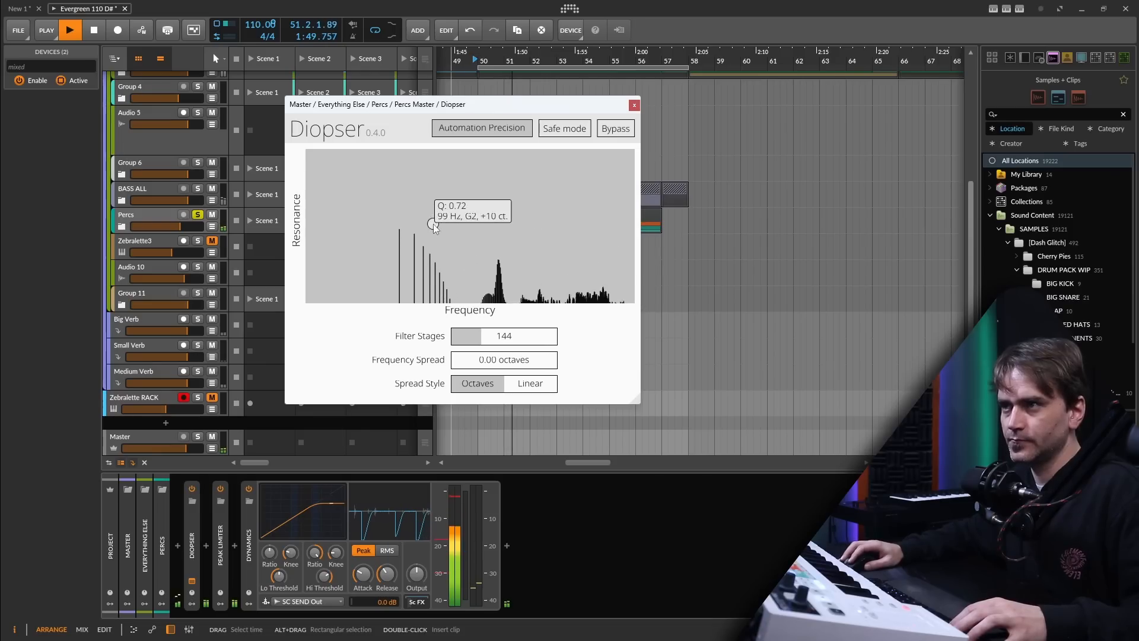
Step: Raise Diopser to 357 filter stages, sweep its frequency and resonance, and lower the Peak Limiter's ceiling
{"action": "left_click_drag", "start_coordinate": [486, 337], "coordinate": [526, 334]}
{"action": "left_click_drag", "start_coordinate": [433, 223], "coordinate": [385, 198]}
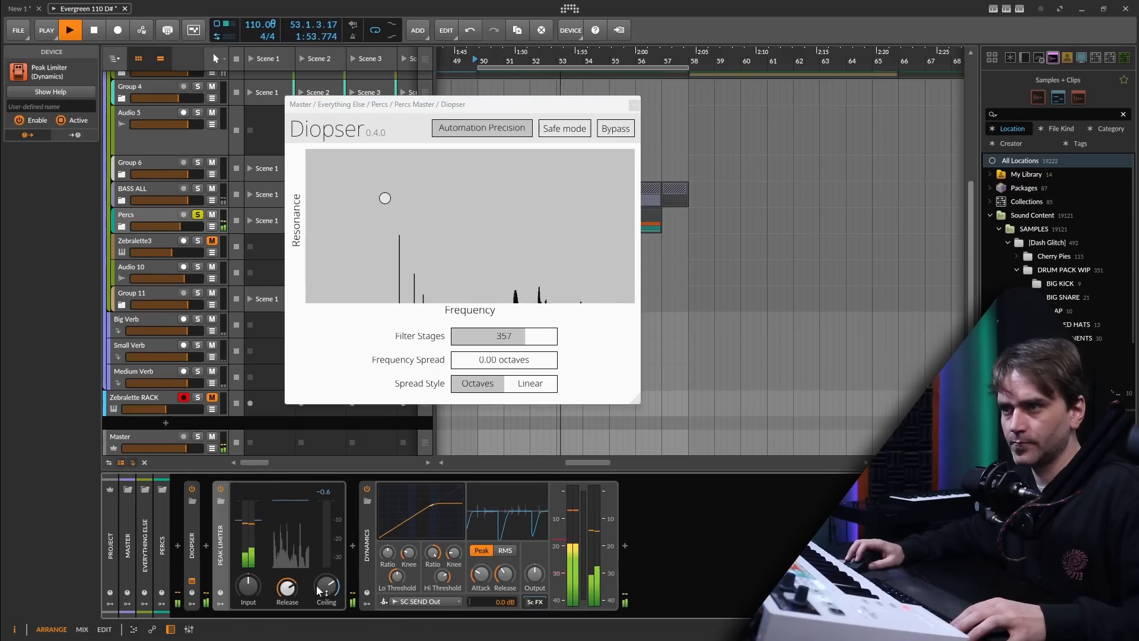
{"action": "left_click_drag", "start_coordinate": [326, 586], "coordinate": [327, 608]}
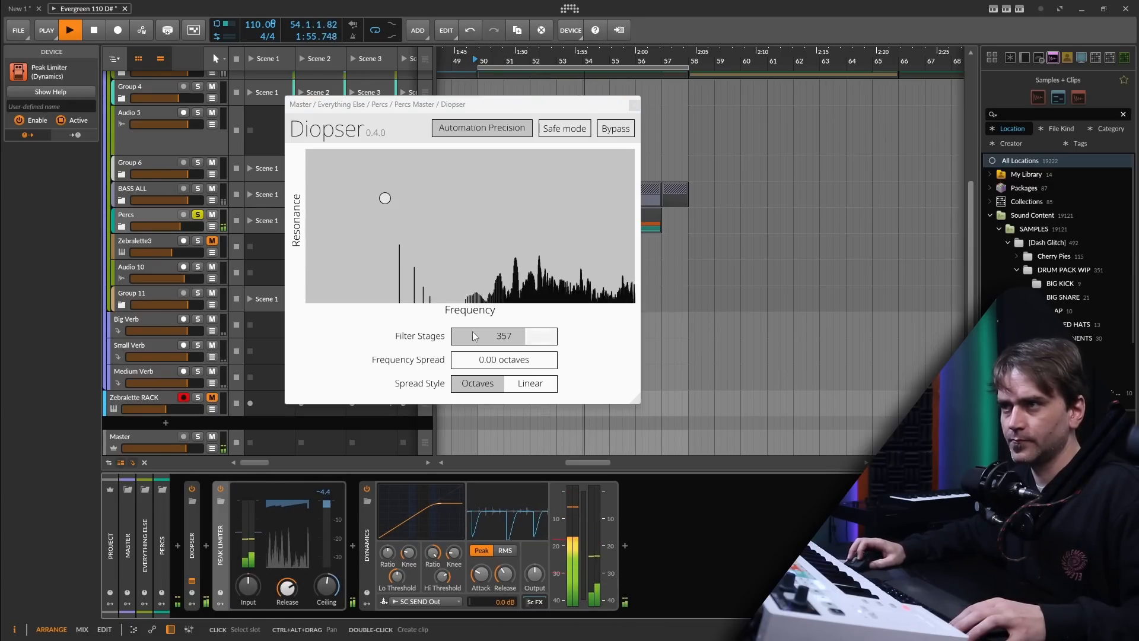
{"action": "left_click_drag", "start_coordinate": [542, 208], "coordinate": [458, 158]}
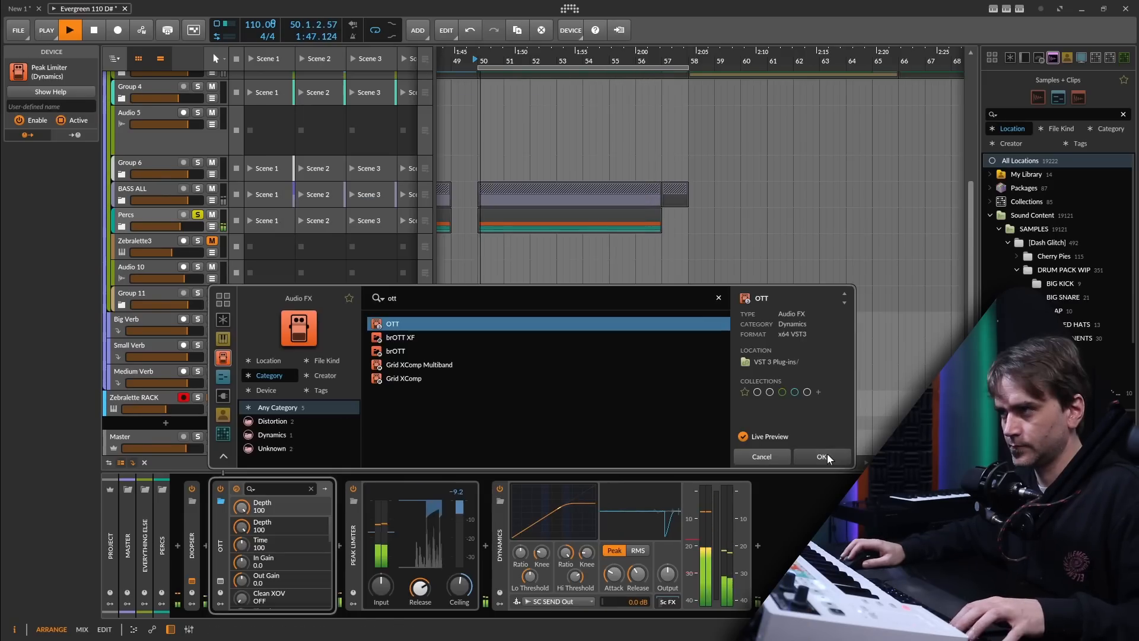
Step: Insert OTT between Diopser and the Peak Limiter, move its window aside, and try Diopser with 196 and 46 filter stages
{"action": "key", "text": "Return"}
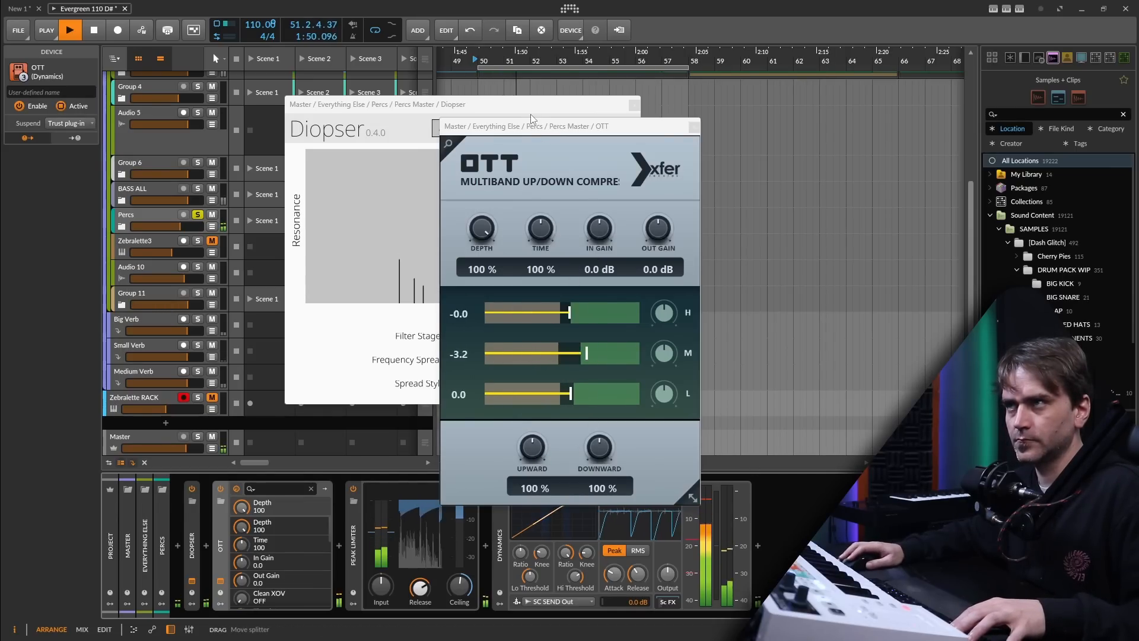
{"action": "left_click_drag", "start_coordinate": [569, 126], "coordinate": [842, 168]}
{"action": "left_click_drag", "start_coordinate": [530, 341], "coordinate": [492, 343]}
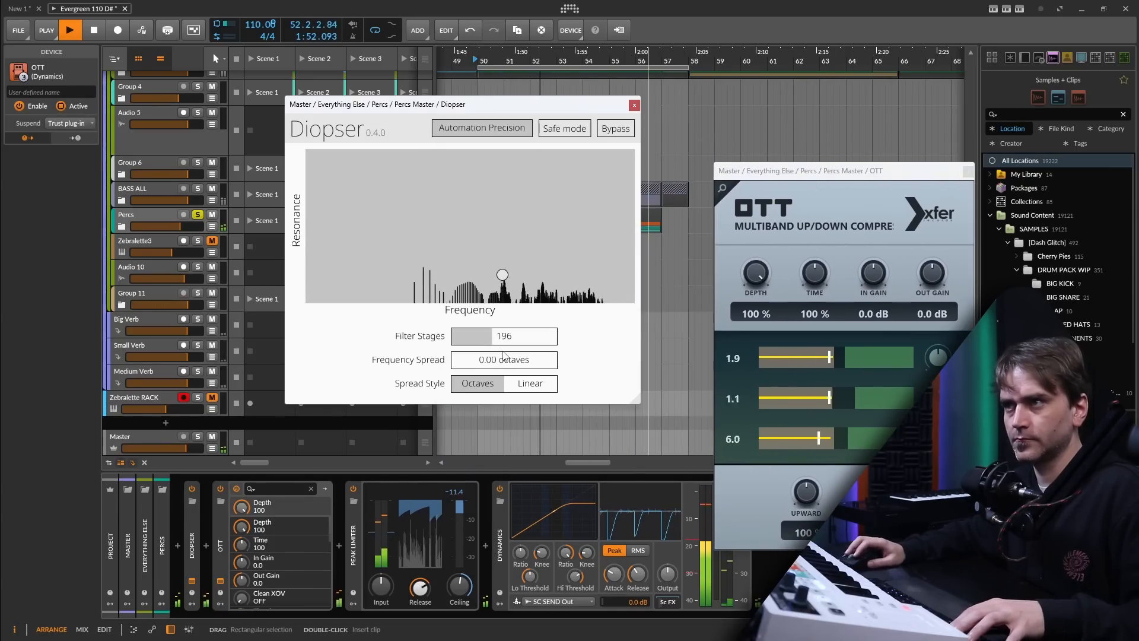
{"action": "left_click_drag", "start_coordinate": [502, 275], "coordinate": [588, 244]}
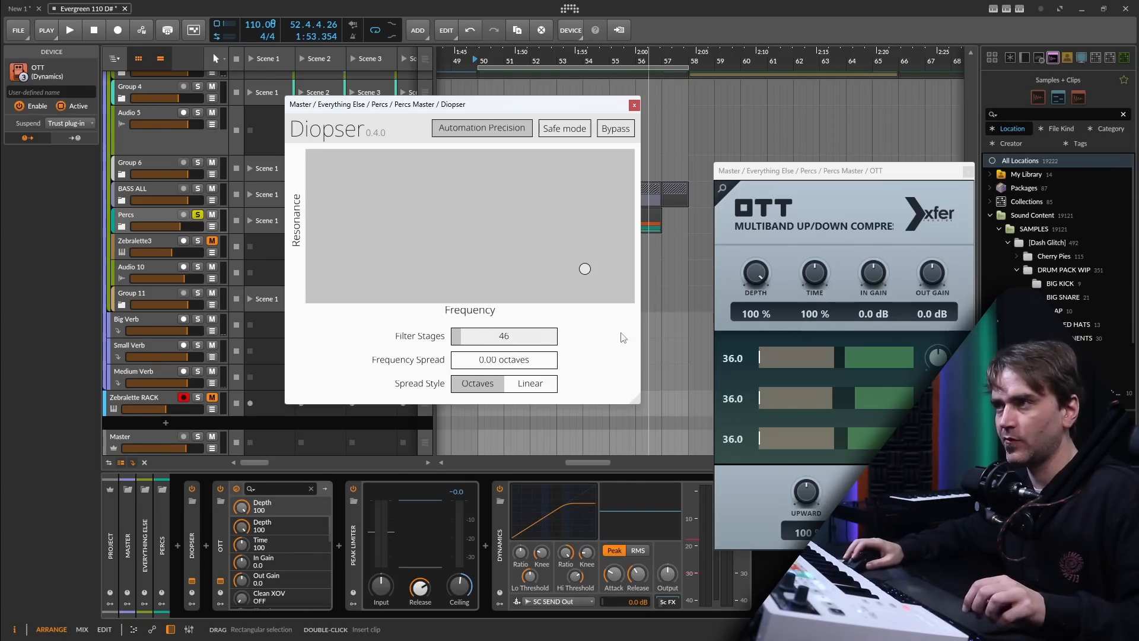
Step: Close Diopser's window and delete Diopser and the OTT after it from the Percs group
{"action": "left_click", "coordinate": [634, 105]}
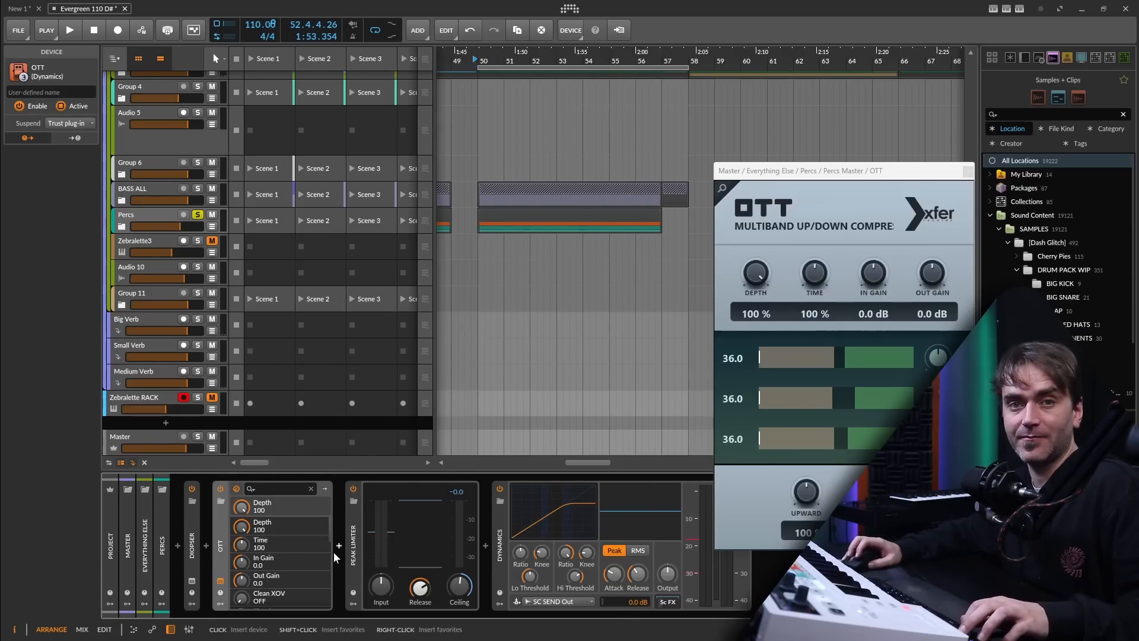
{"action": "left_click", "coordinate": [194, 557]}
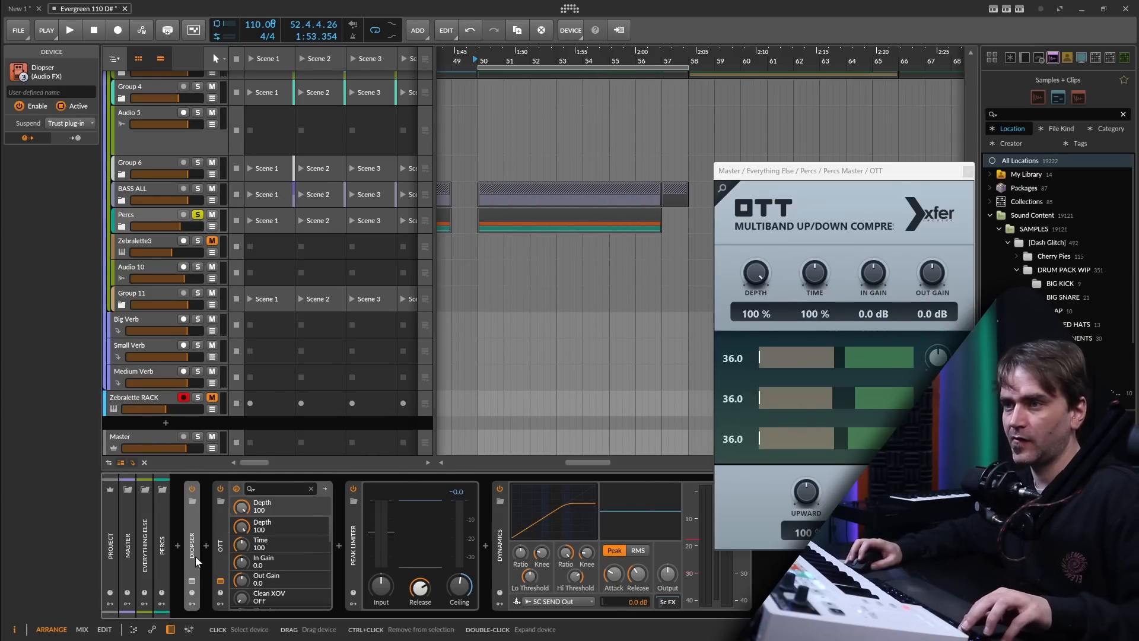
{"action": "key", "text": "Delete"}
{"action": "key", "text": "Delete"}
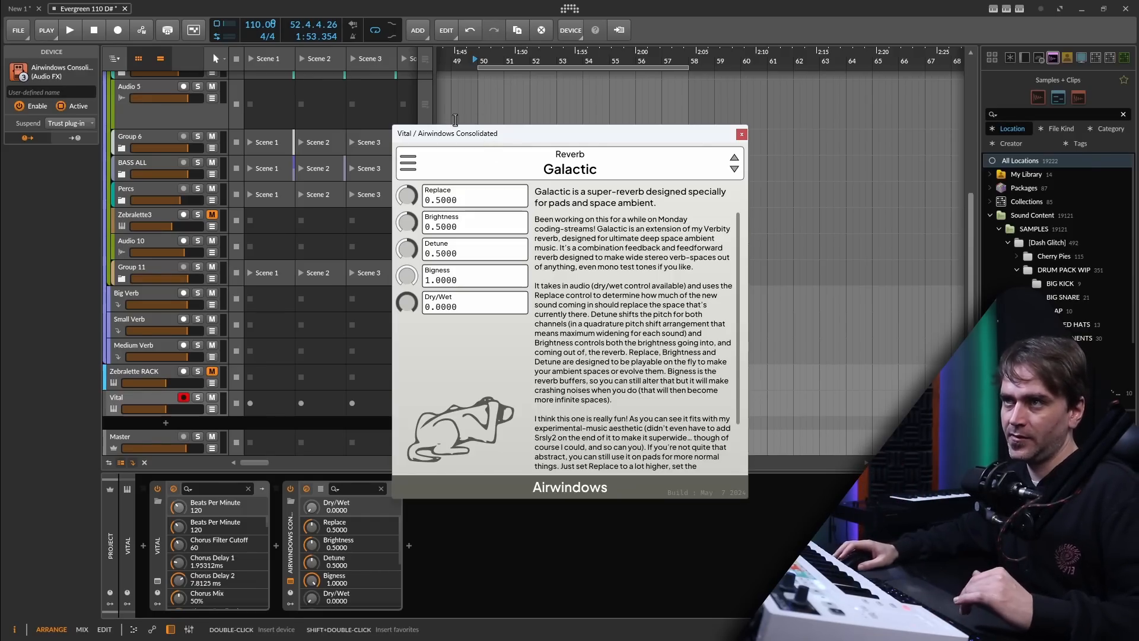
Step: Browse the Reverb and Consoles effects of Airwindows Consolidated on the Vital track and load Console7Cascade
{"action": "left_click", "coordinate": [408, 165]}
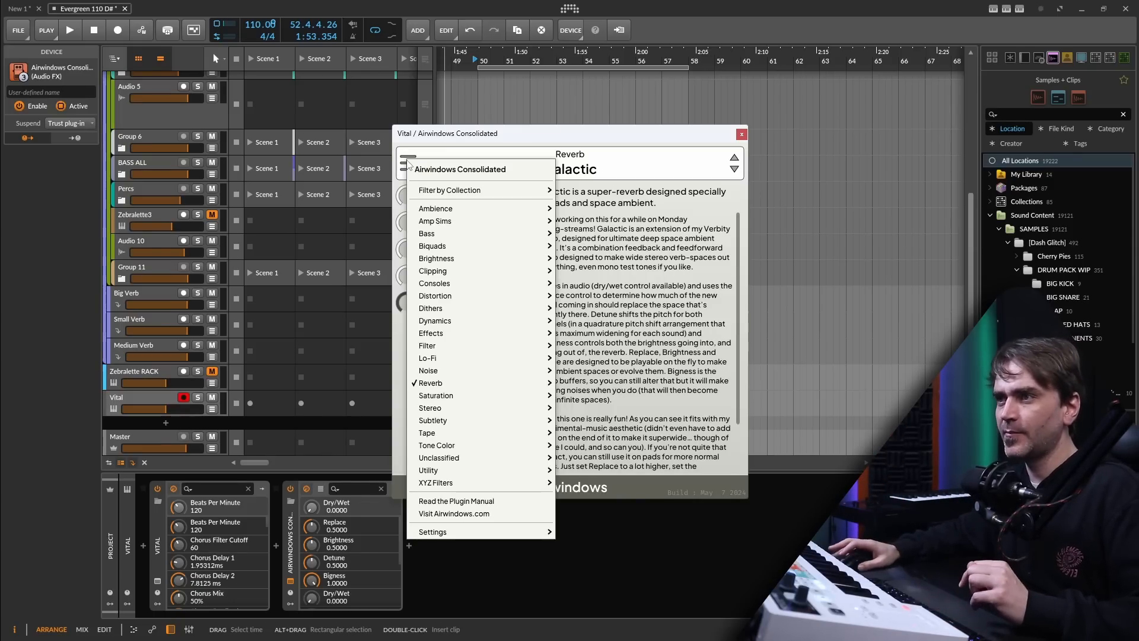
{"action": "mouse_move", "coordinate": [461, 386]}
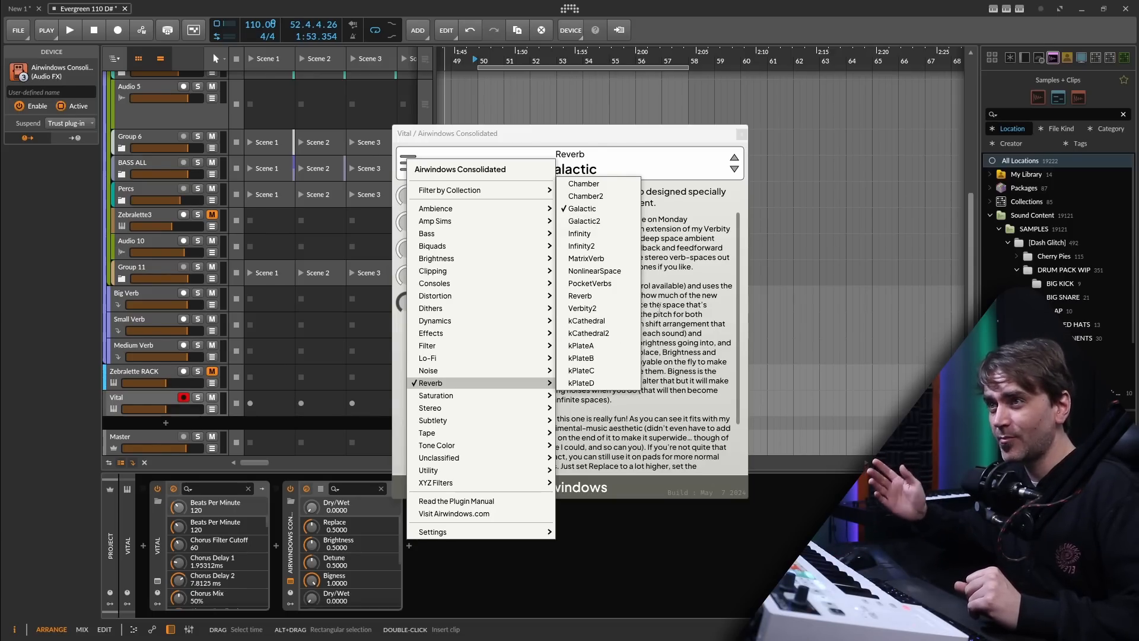
{"action": "mouse_move", "coordinate": [472, 284]}
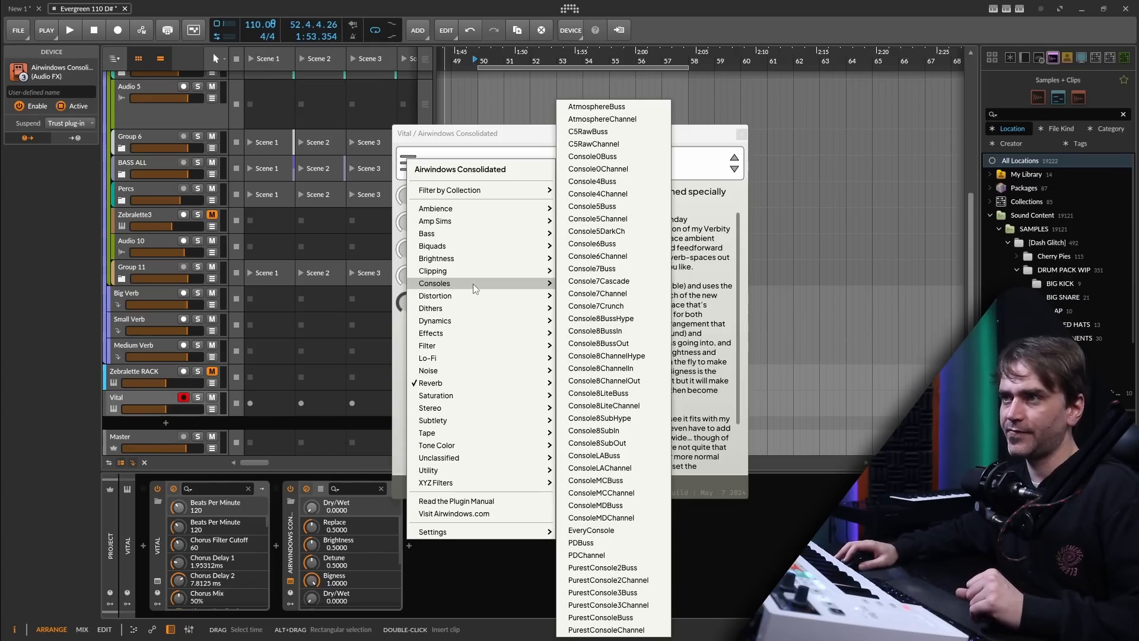
{"action": "left_click", "coordinate": [607, 284]}
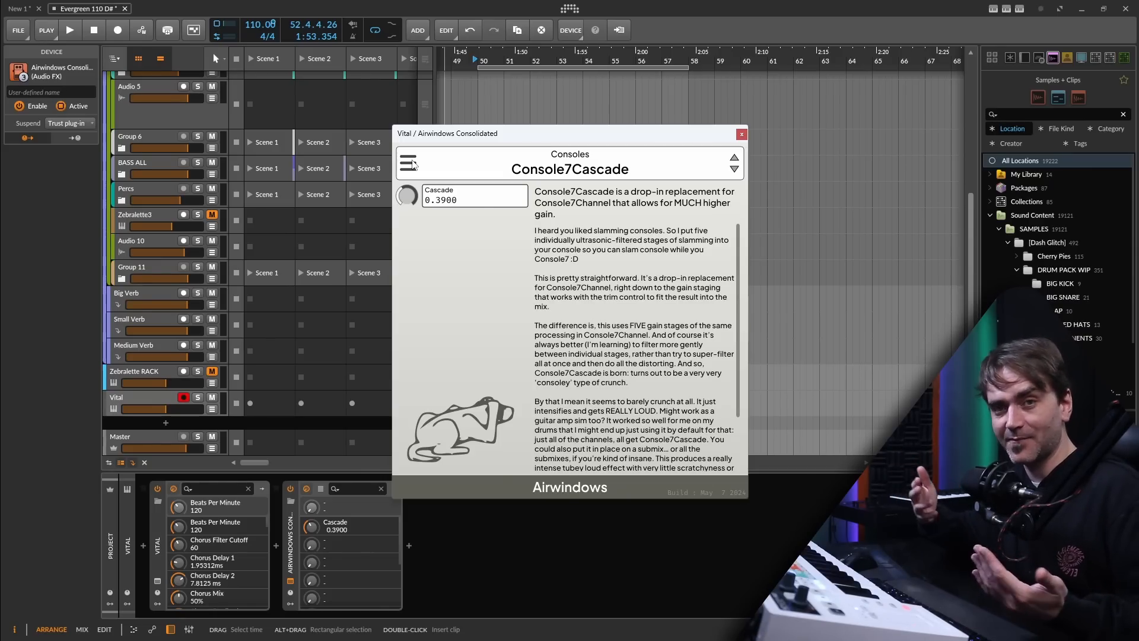
Step: Load the Galactic reverb, compare it with the device off and on, and set its Dry/Wet to 0.58
{"action": "left_click", "coordinate": [409, 163]}
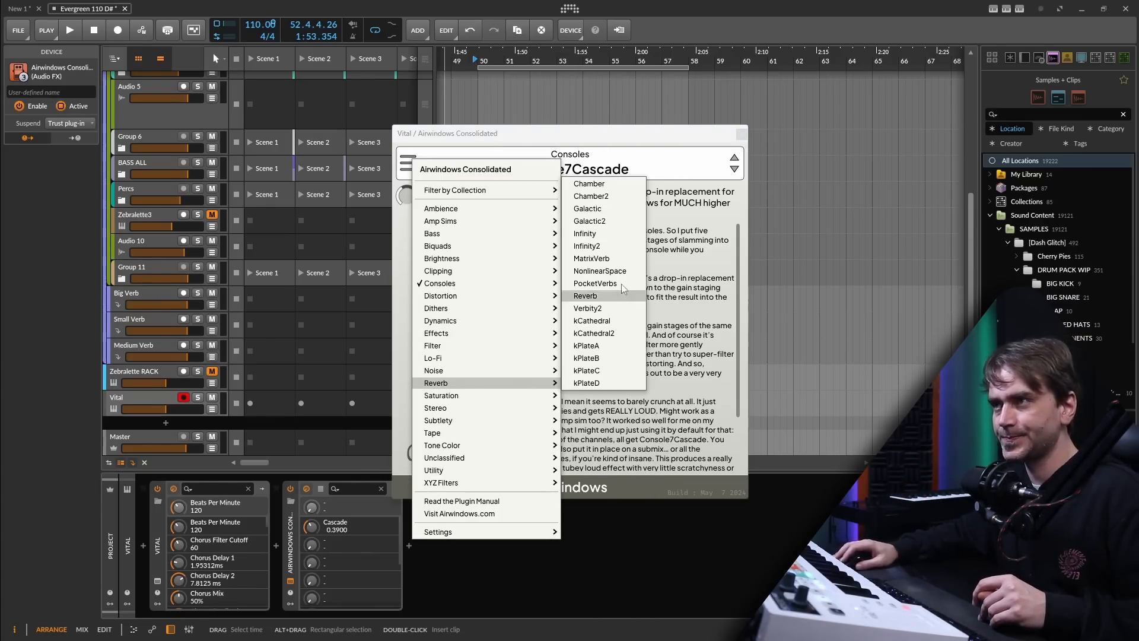
{"action": "left_click", "coordinate": [601, 211]}
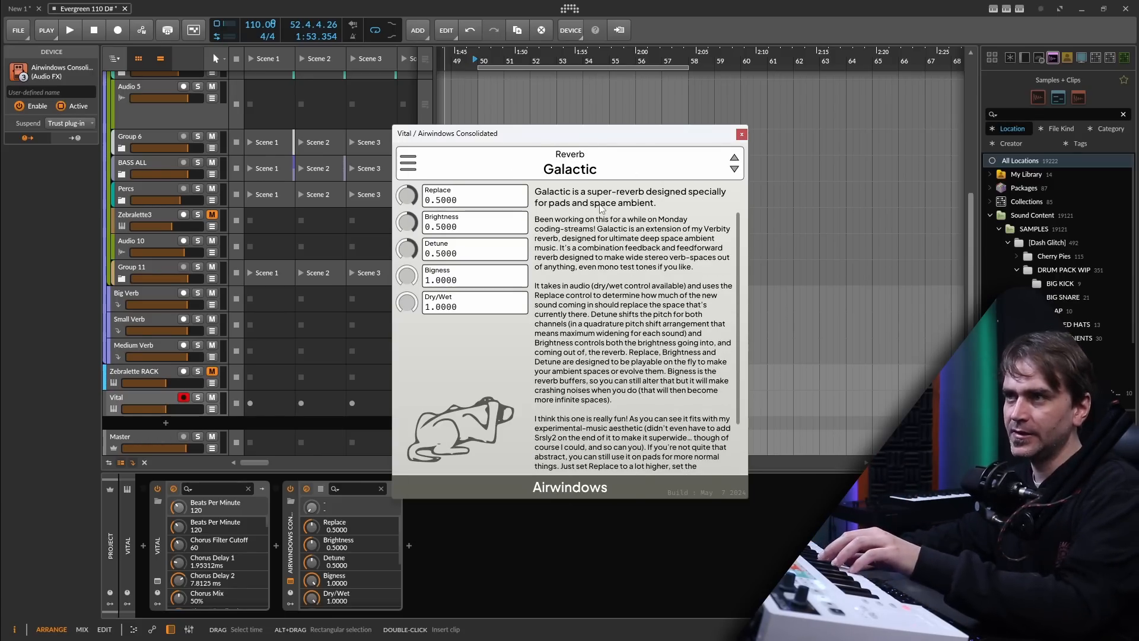
{"action": "left_click", "coordinate": [291, 489]}
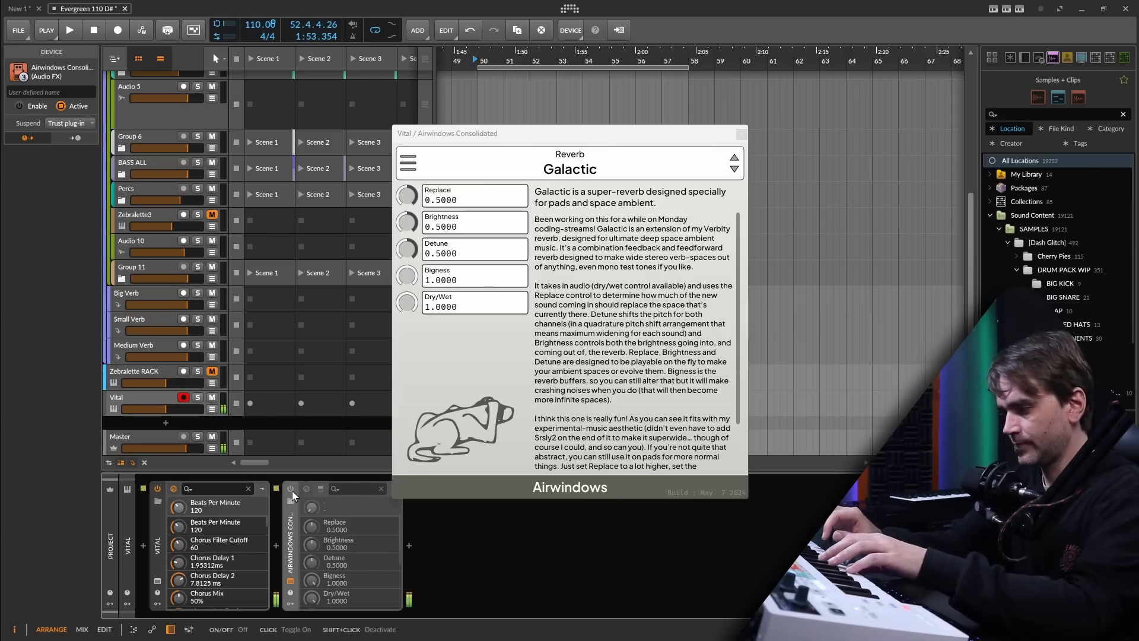
{"action": "left_click", "coordinate": [290, 489]}
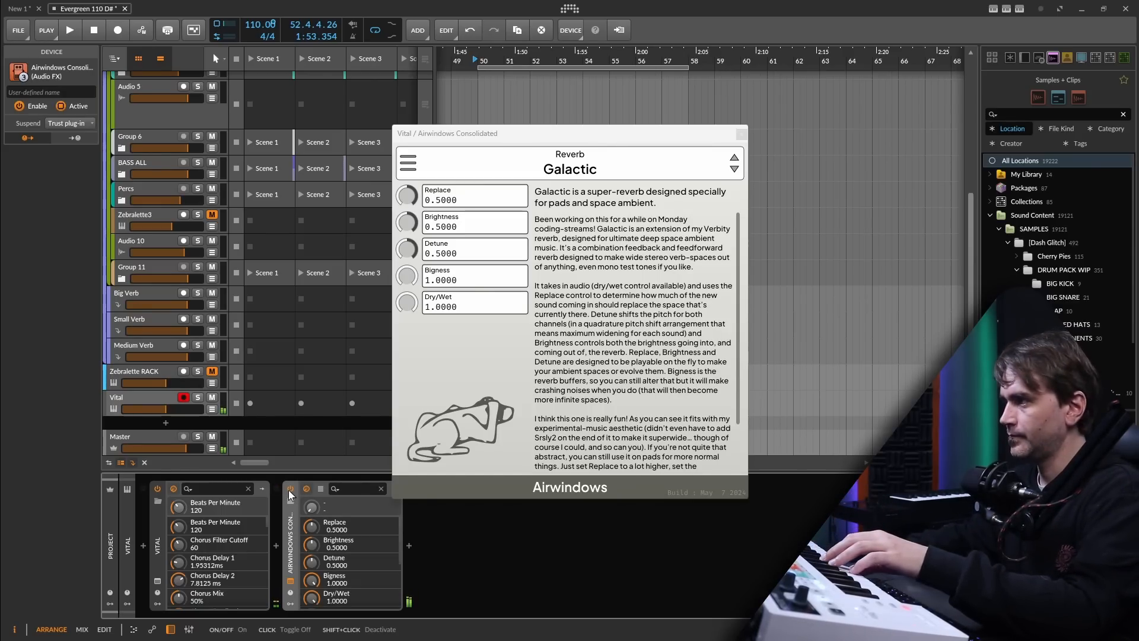
{"action": "left_click_drag", "start_coordinate": [407, 303], "coordinate": [414, 303]}
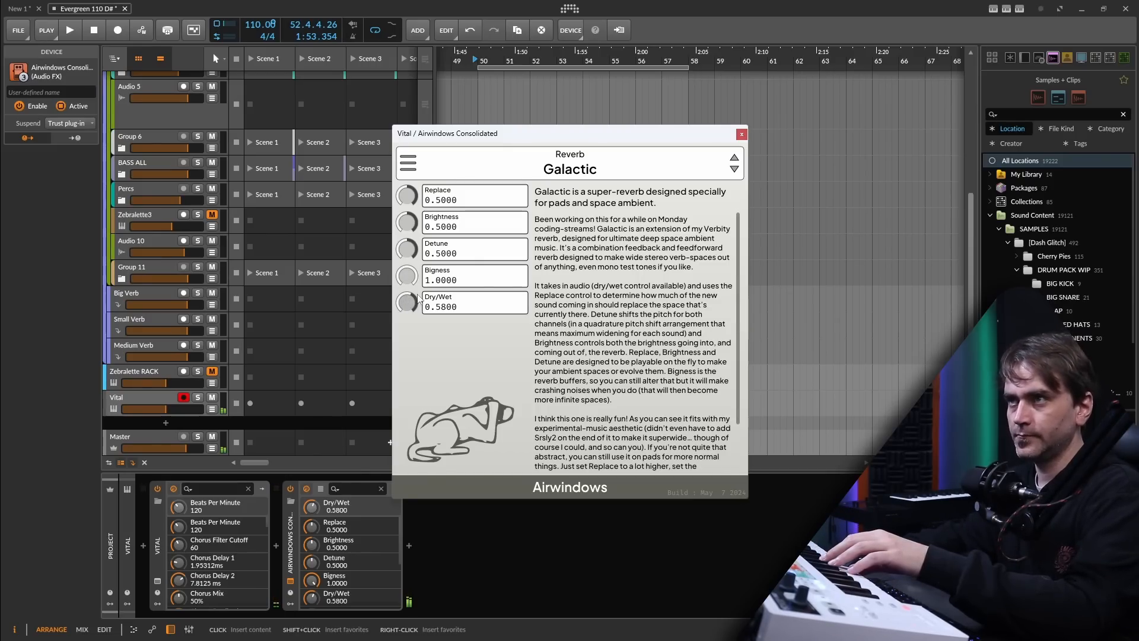
Step: Switch to the Galactic2 reverb and set its Wetness to 0.80 and Sustain to 0.79, adjusting the Vital track's volume
{"action": "left_click", "coordinate": [411, 166]}
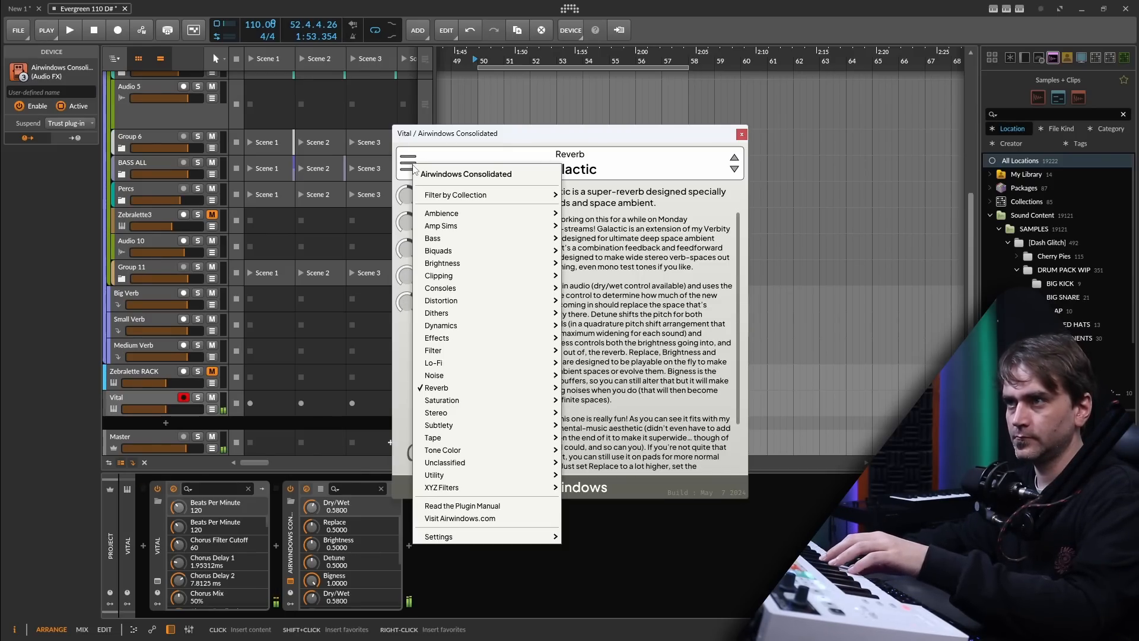
{"action": "mouse_move", "coordinate": [459, 338]}
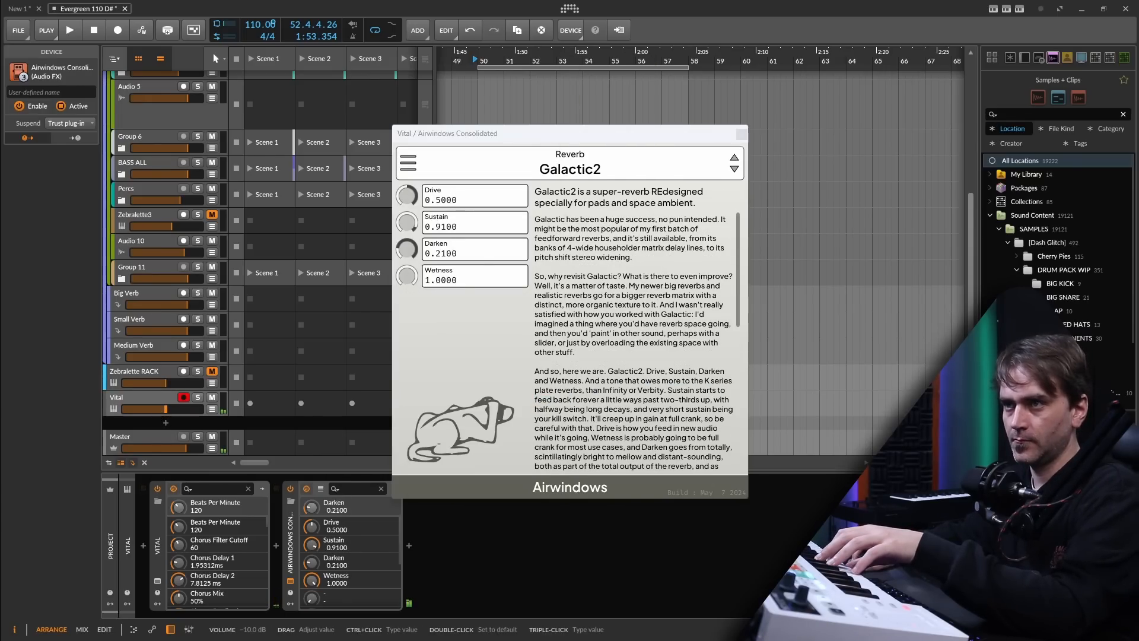
{"action": "left_click_drag", "start_coordinate": [166, 407], "coordinate": [176, 406]}
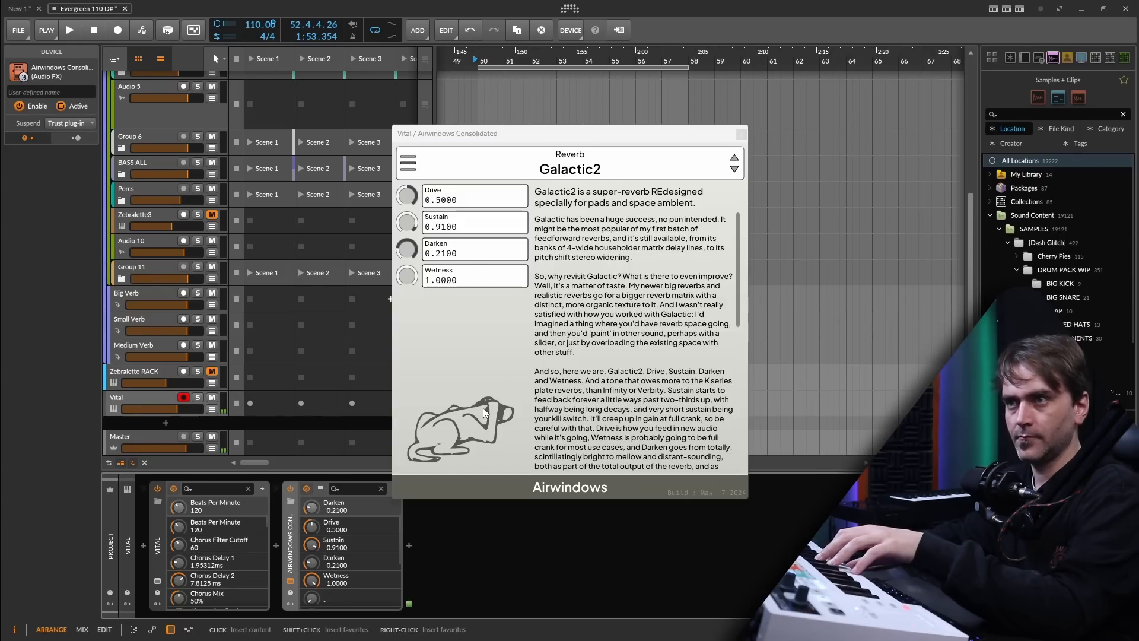
{"action": "left_click_drag", "start_coordinate": [407, 276], "coordinate": [411, 294]}
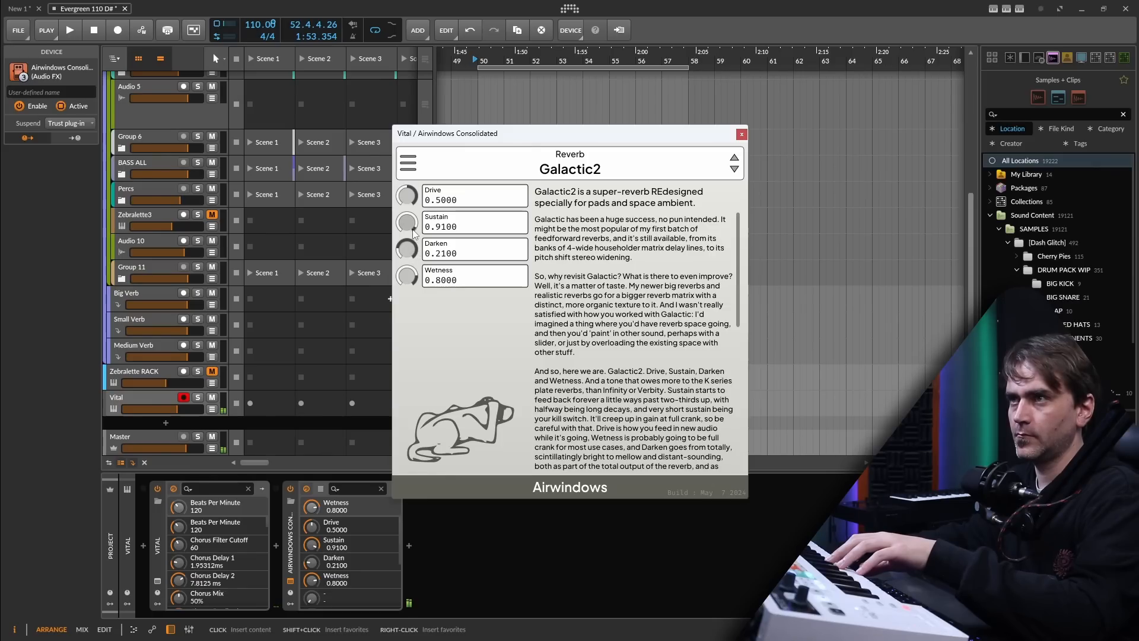
{"action": "mouse_move", "coordinate": [412, 225]}
{"action": "left_mouse_down"}
{"action": "mouse_move", "coordinate": [399, 251]}
{"action": "mouse_move", "coordinate": [404, 224]}
{"action": "left_mouse_up"}
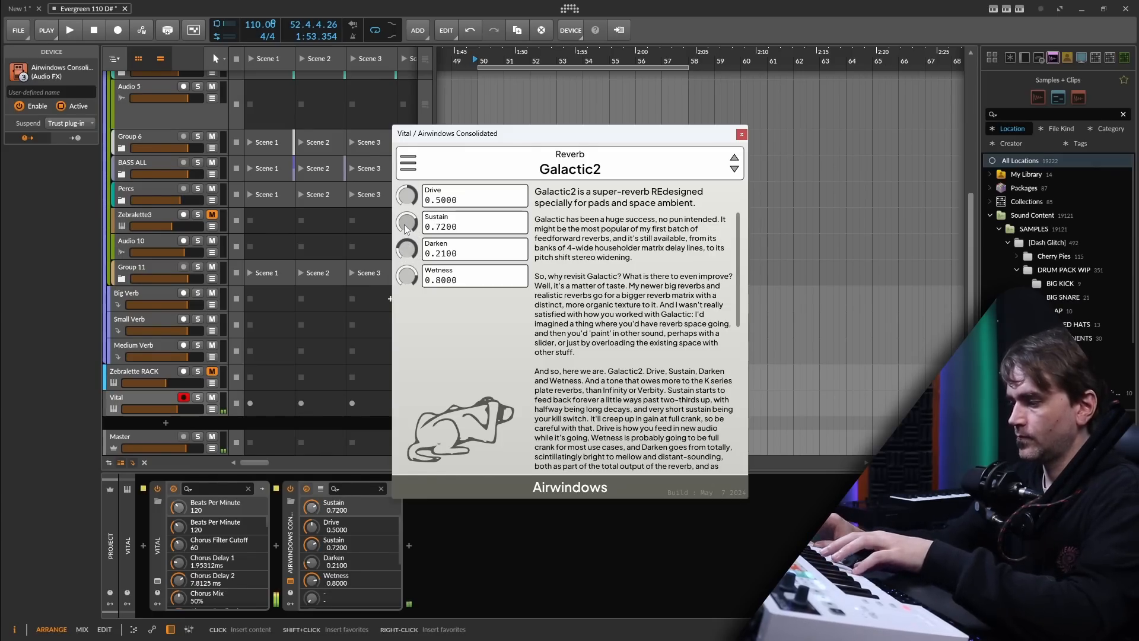
{"action": "left_click_drag", "start_coordinate": [404, 225], "coordinate": [404, 218]}
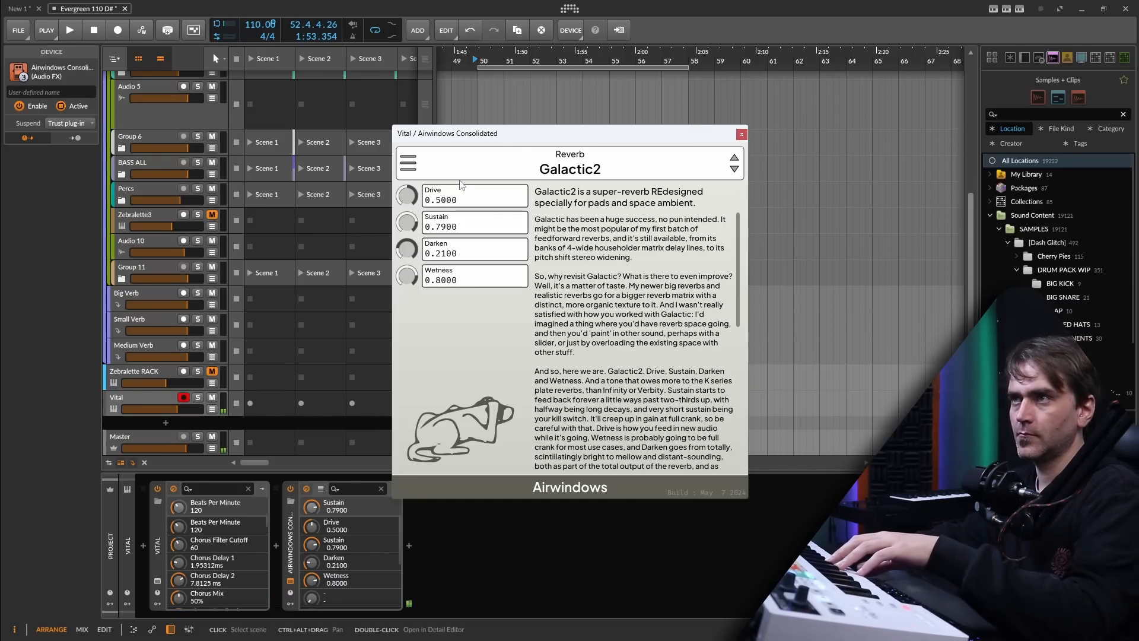
Step: Switch Airwindows Consolidated to the MatrixVerb reverb and set the volume of a Tool device ahead of it to -13.3 dB
{"action": "left_click", "coordinate": [409, 162]}
{"action": "mouse_move", "coordinate": [434, 386]}
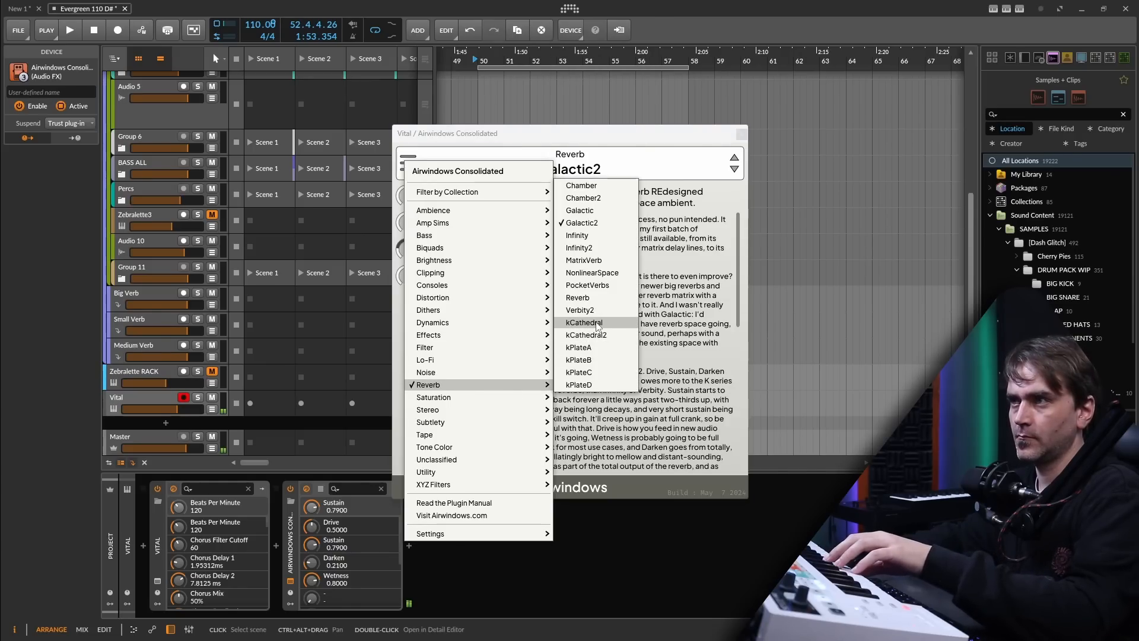
{"action": "left_click", "coordinate": [596, 324]}
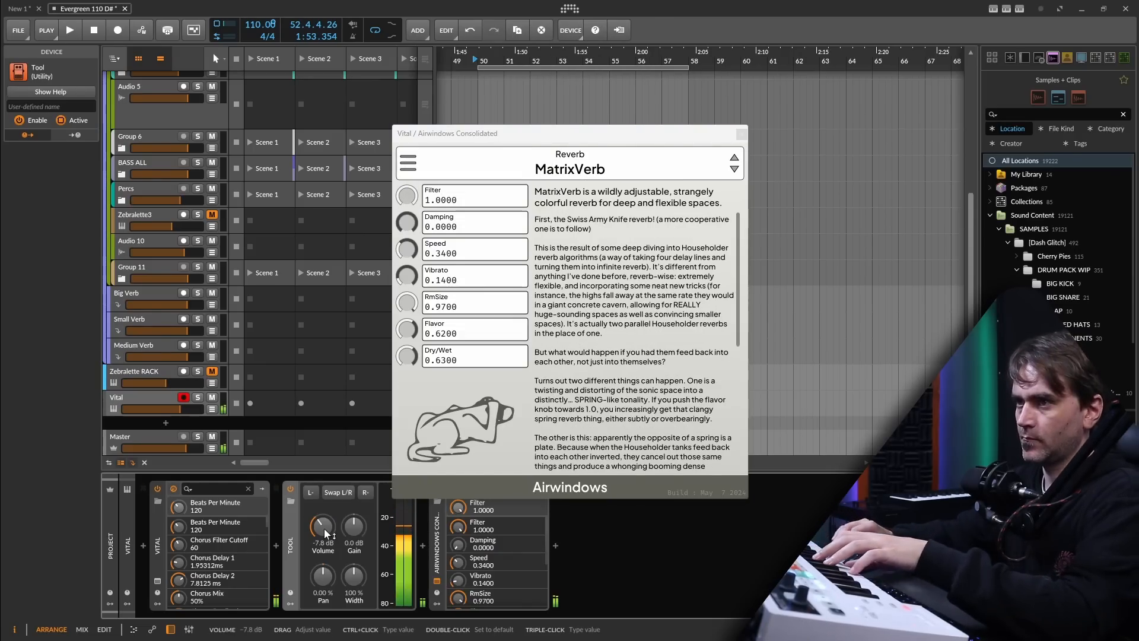
{"action": "left_click_drag", "start_coordinate": [321, 522], "coordinate": [325, 531]}
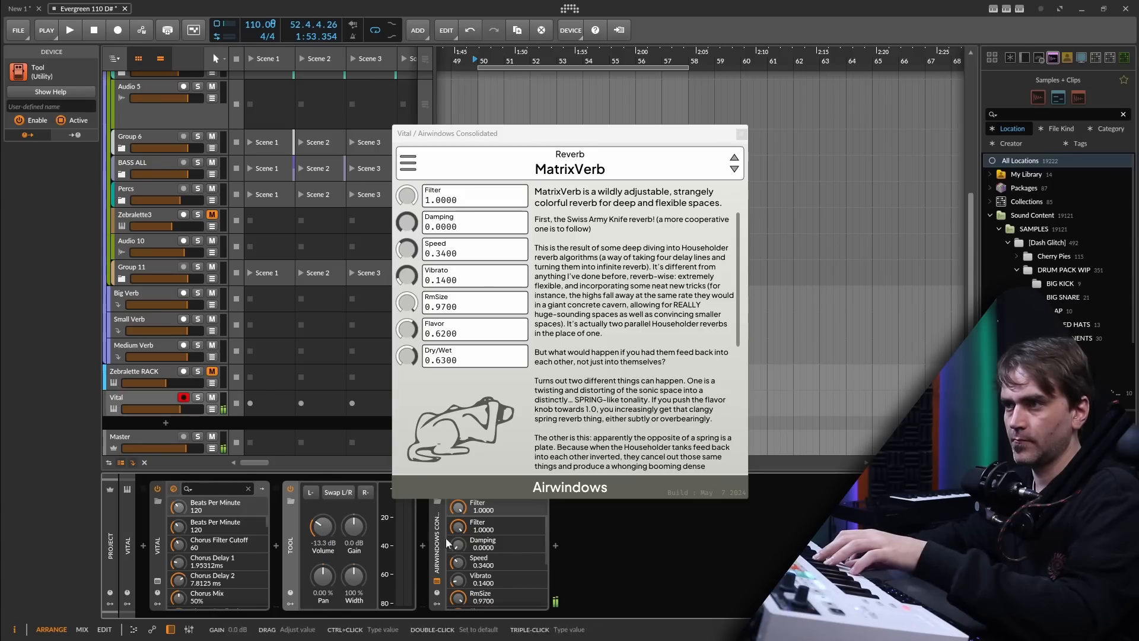
Step: Add a second Tool device after Airwindows Consolidated on the Vital track
{"action": "left_click", "coordinate": [556, 546]}
{"action": "type", "text": "to"}
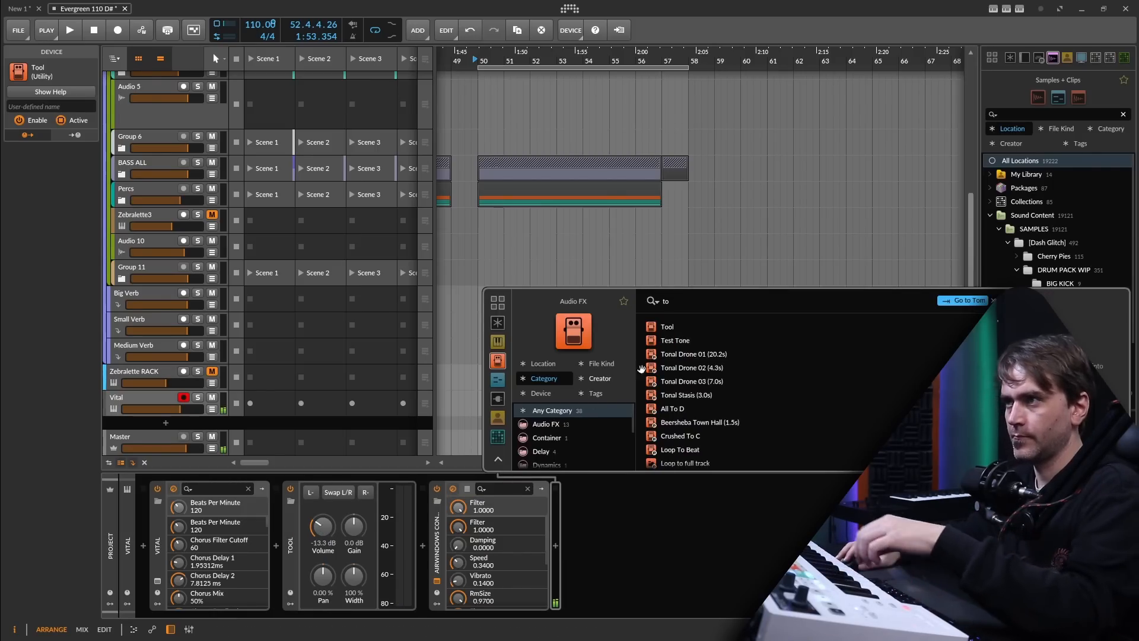
{"action": "key", "text": "Down"}
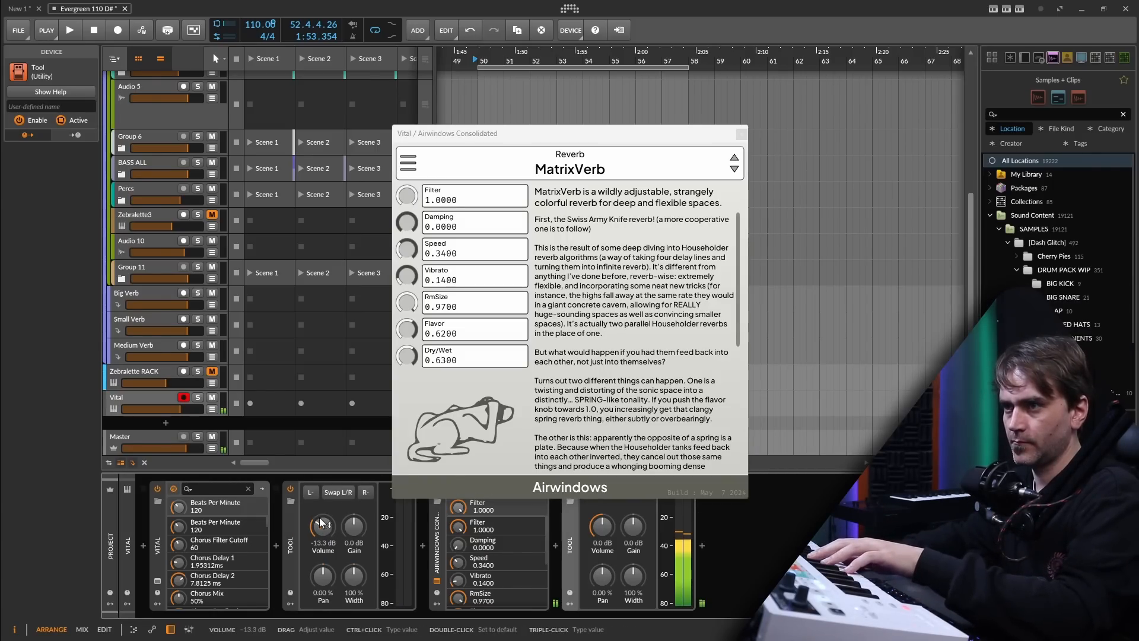
Step: Set the first Tool's volume to -18.1 dB and the second's to +6.0 dB, and reduce MatrixVerb's Dry/Wet to 0.51
{"action": "left_click_drag", "start_coordinate": [323, 527], "coordinate": [322, 536]}
{"action": "left_click_drag", "start_coordinate": [601, 526], "coordinate": [601, 516]}
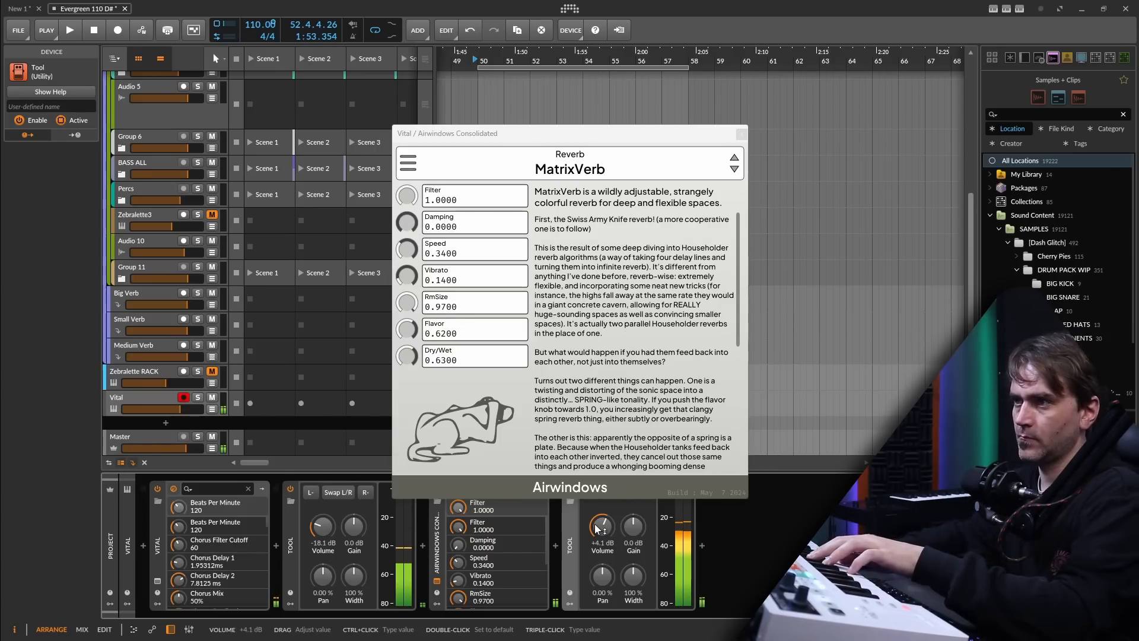
{"action": "left_click_drag", "start_coordinate": [598, 528], "coordinate": [598, 525]}
{"action": "left_click_drag", "start_coordinate": [411, 352], "coordinate": [410, 355]}
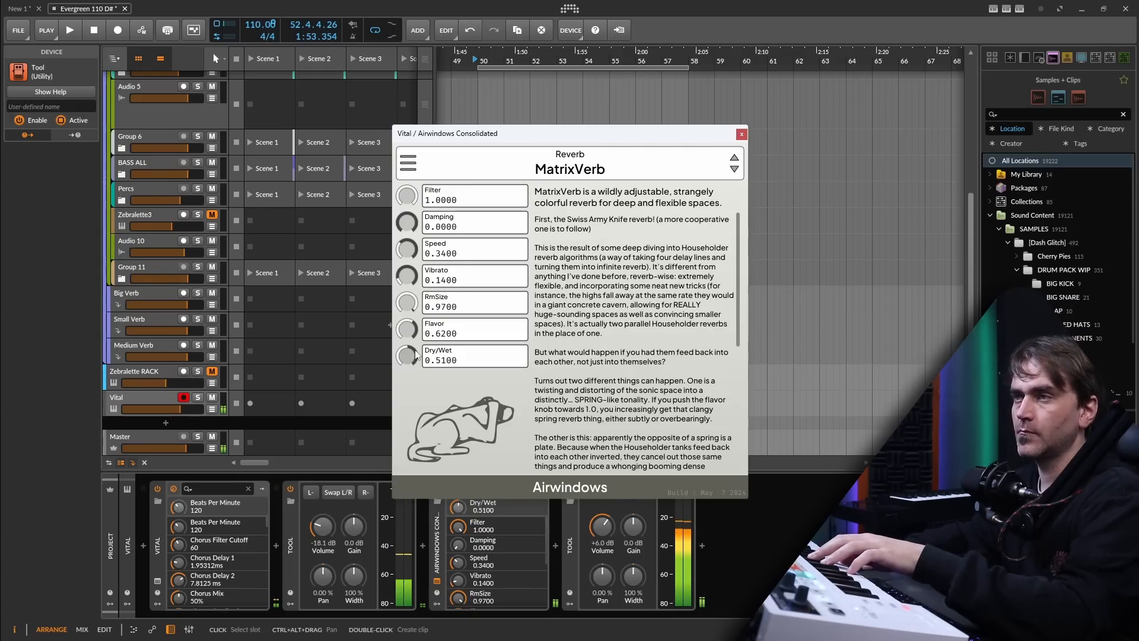
Step: Switch Airwindows Consolidated to the Infinity2 reverb and adjust the Vital track's volume
{"action": "left_click", "coordinate": [416, 166]}
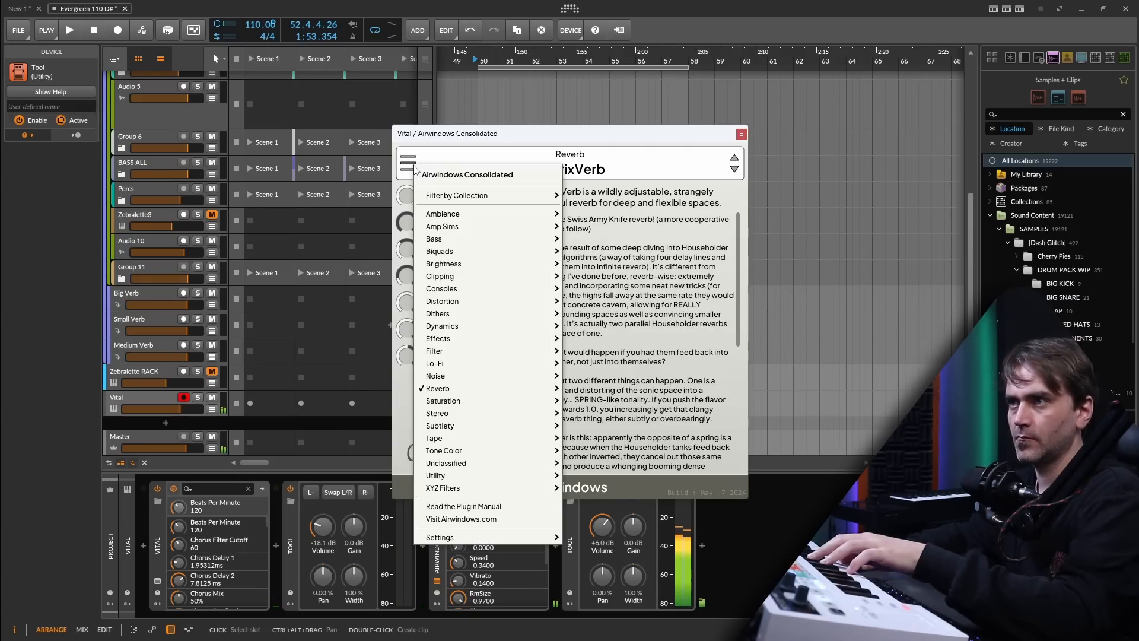
{"action": "mouse_move", "coordinate": [457, 392]}
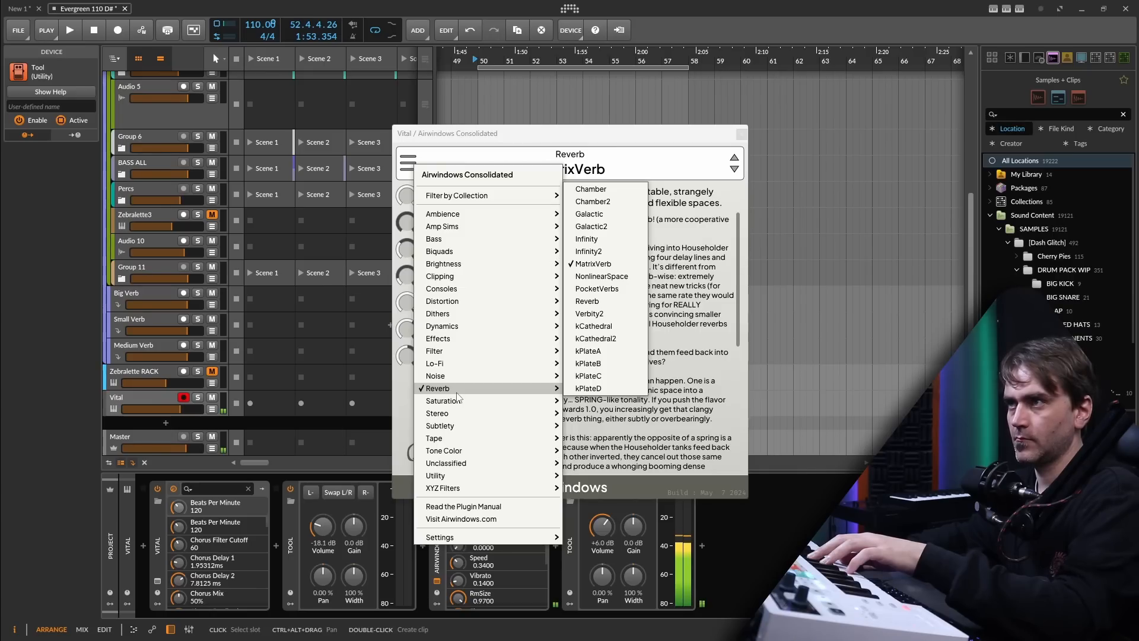
{"action": "left_click", "coordinate": [609, 289]}
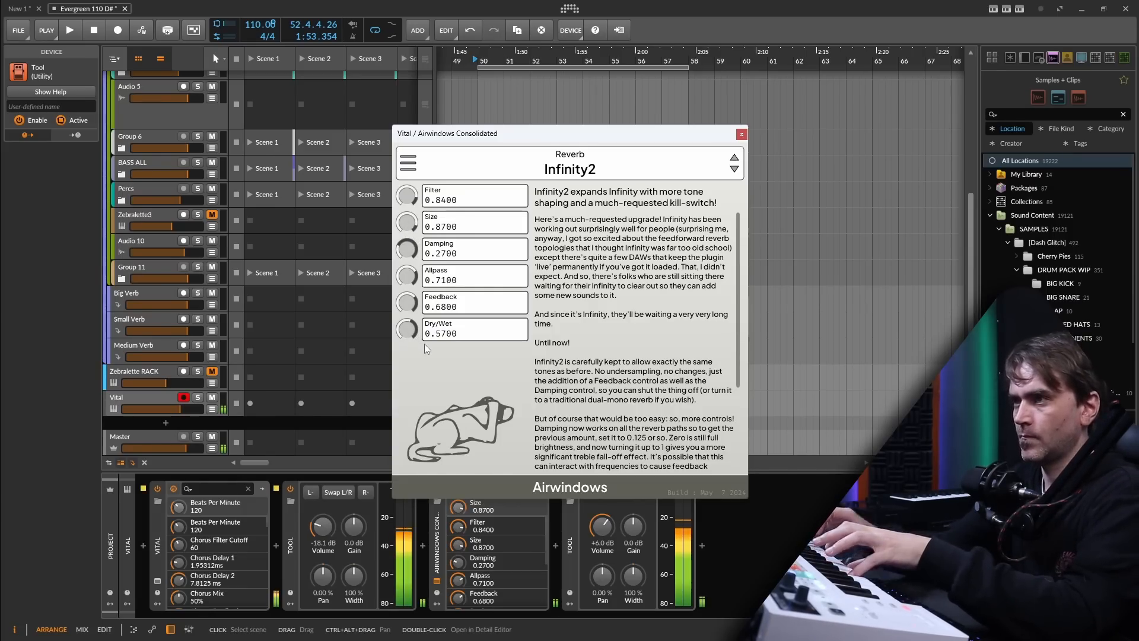
{"action": "left_click_drag", "start_coordinate": [181, 410], "coordinate": [185, 409]}
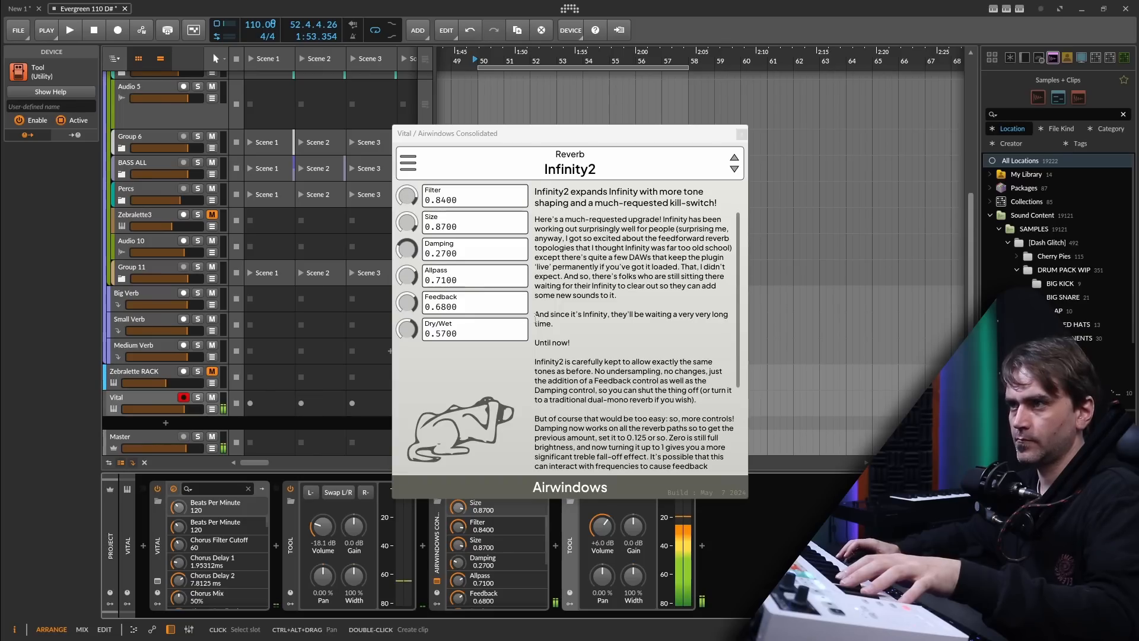
Step: Open Vital's preset browser, look through the Glitch Psytrance Essentials Vol3 folder, and return to the Init Preset
{"action": "left_click", "coordinate": [157, 580]}
{"action": "left_click", "coordinate": [542, 84]}
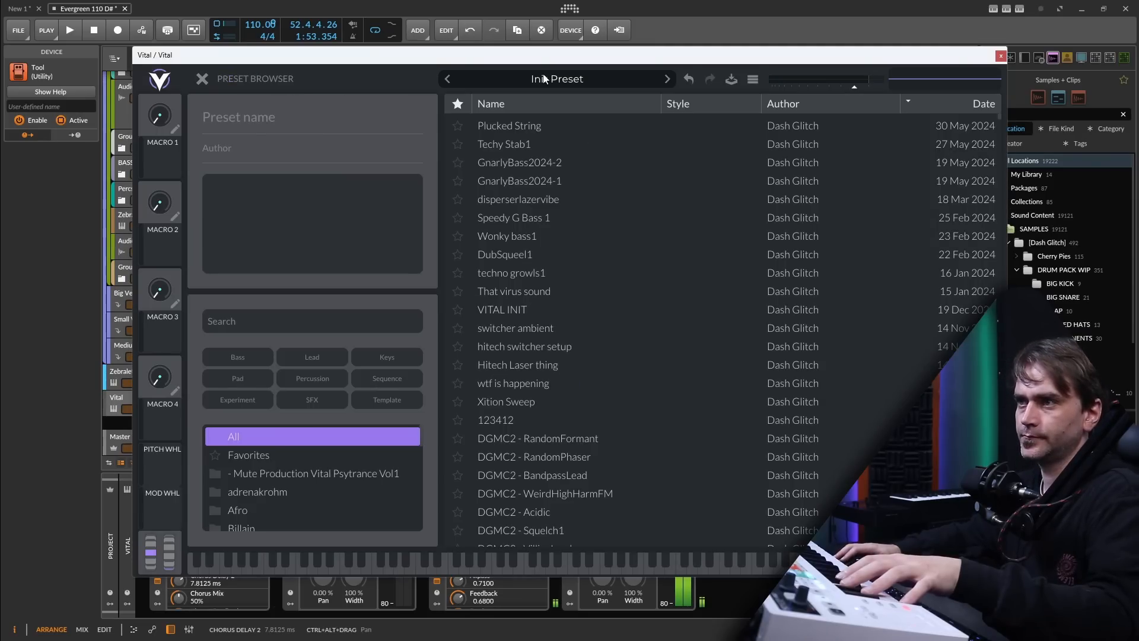
{"action": "scroll", "coordinate": [291, 508], "scroll_direction": "down", "scroll_amount": 2}
{"action": "scroll", "coordinate": [293, 513], "scroll_direction": "down", "scroll_amount": 4}
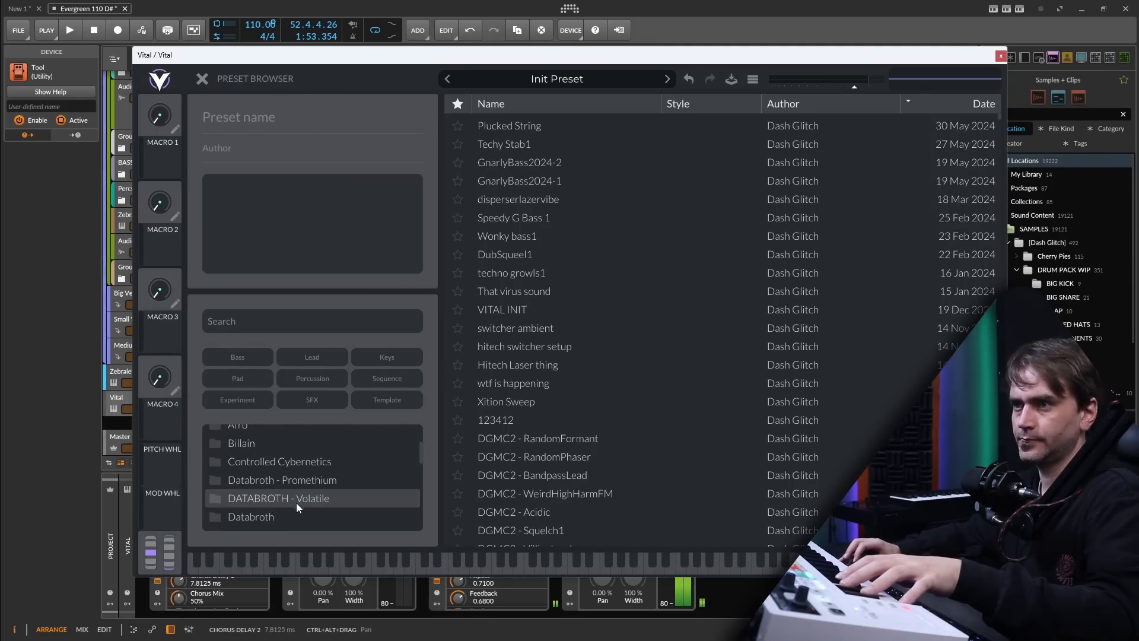
{"action": "left_click", "coordinate": [318, 503]}
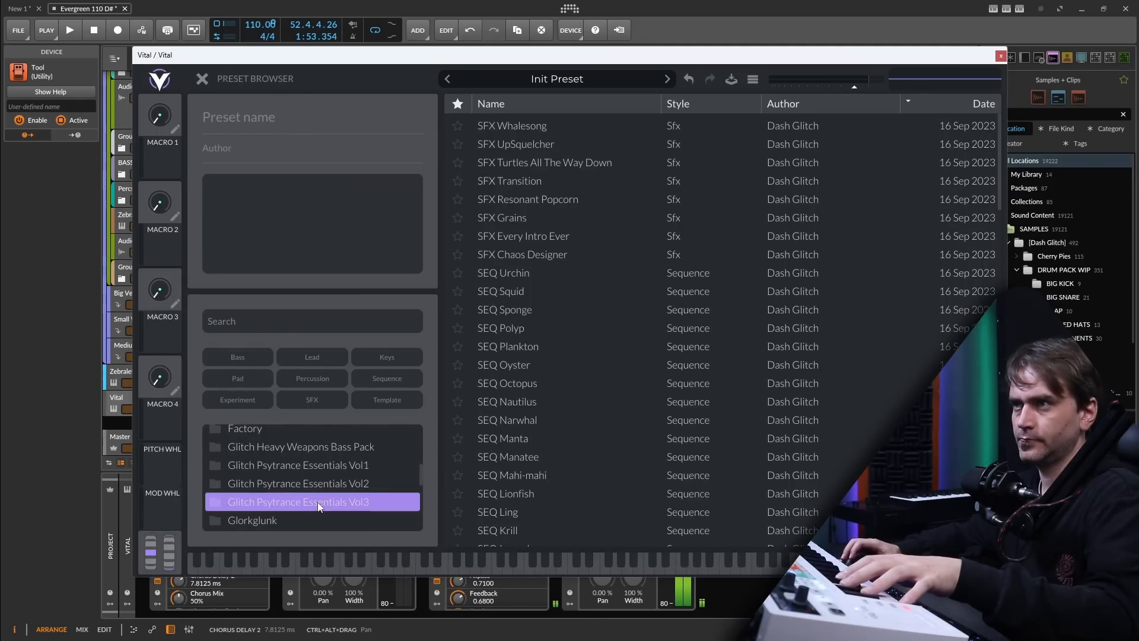
{"action": "left_click", "coordinate": [561, 81]}
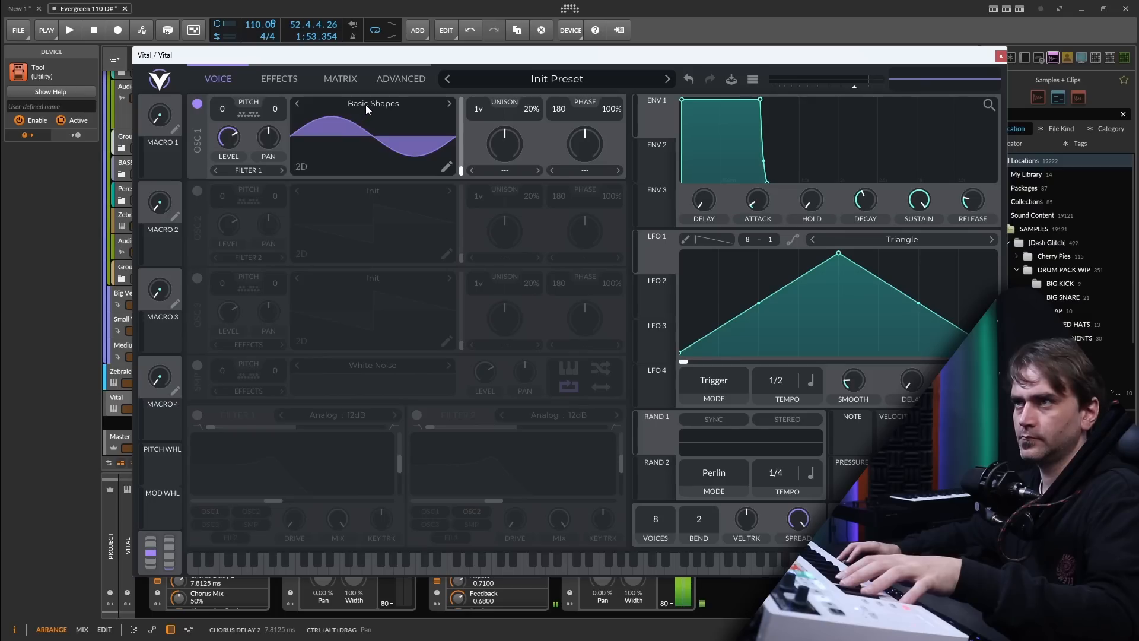
Step: Set Vital's first oscillator to a 16-voice saw through Filter 1, blended to high-pass with the cutoff at 40.55 semitones, and close Vital
{"action": "left_click", "coordinate": [366, 105]}
{"action": "left_click", "coordinate": [394, 104]}
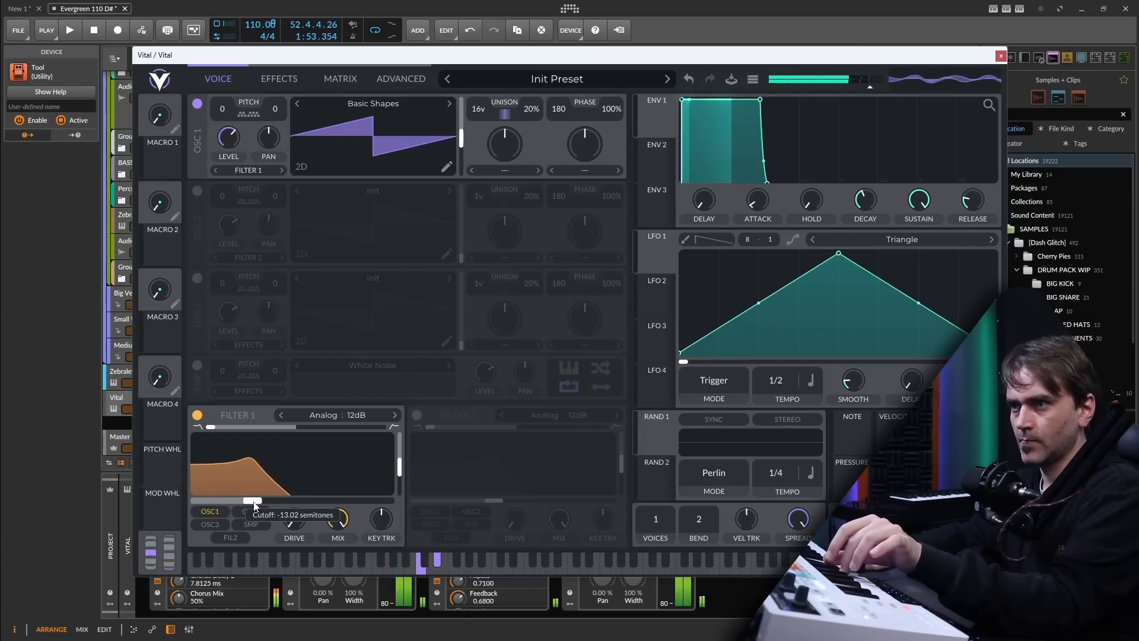
{"action": "left_click_drag", "start_coordinate": [260, 503], "coordinate": [301, 503]}
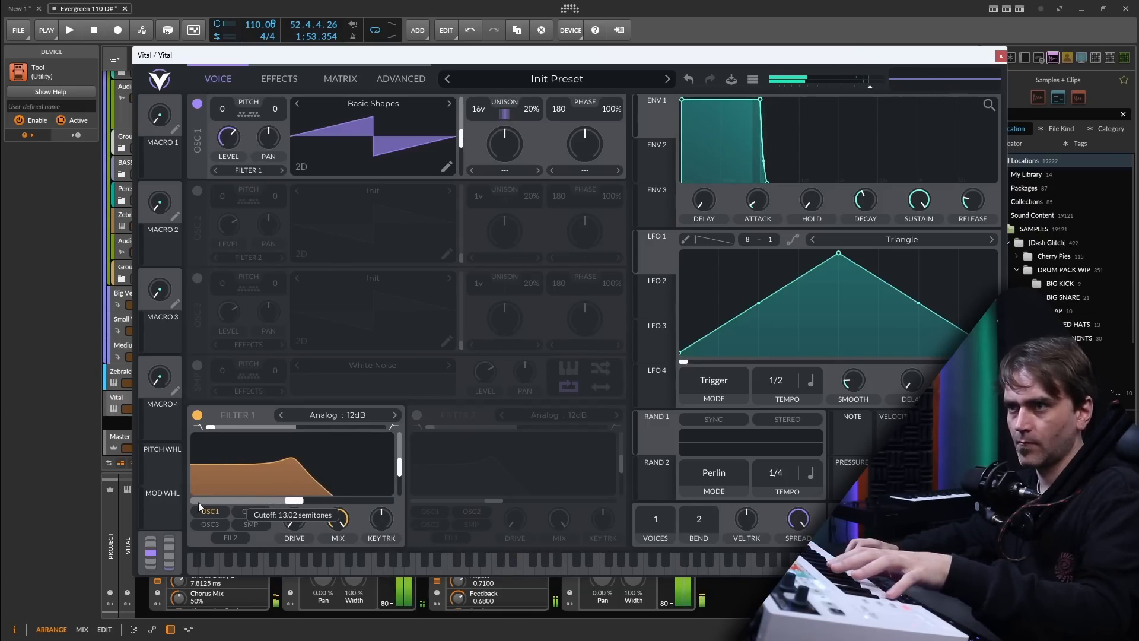
{"action": "left_click_drag", "start_coordinate": [213, 427], "coordinate": [364, 465]}
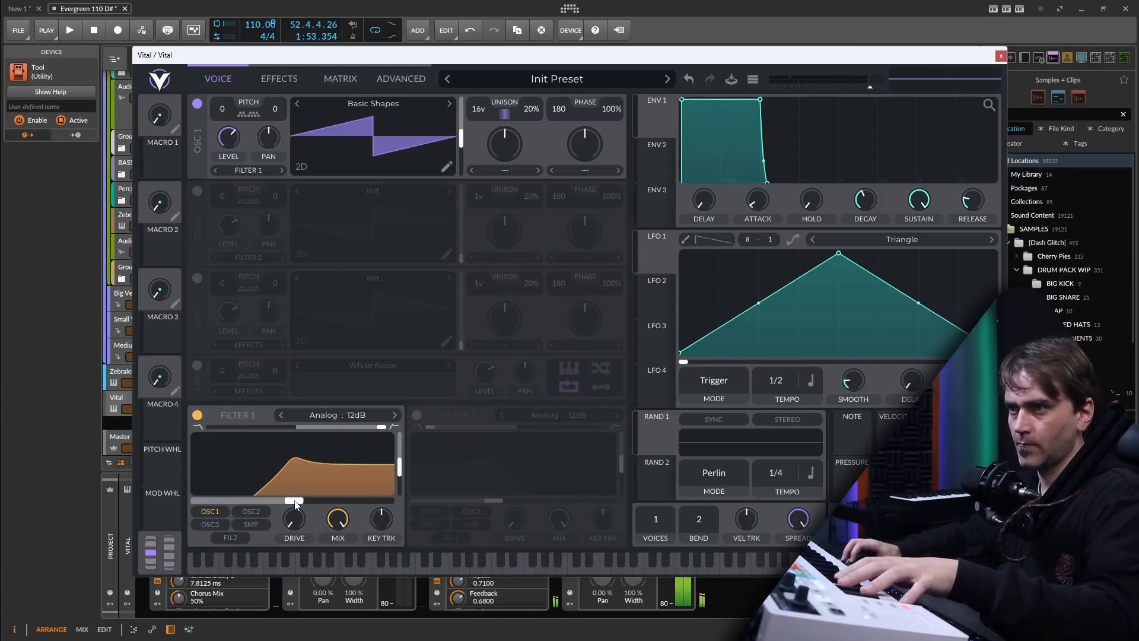
{"action": "left_click_drag", "start_coordinate": [296, 503], "coordinate": [341, 504]}
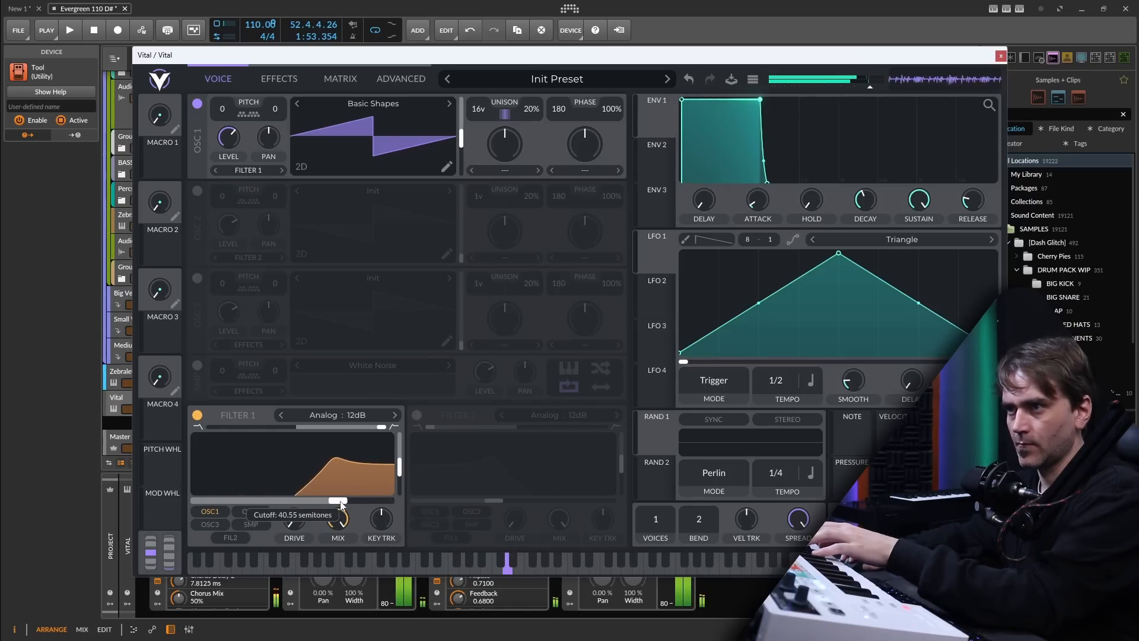
{"action": "left_click", "coordinate": [1001, 56]}
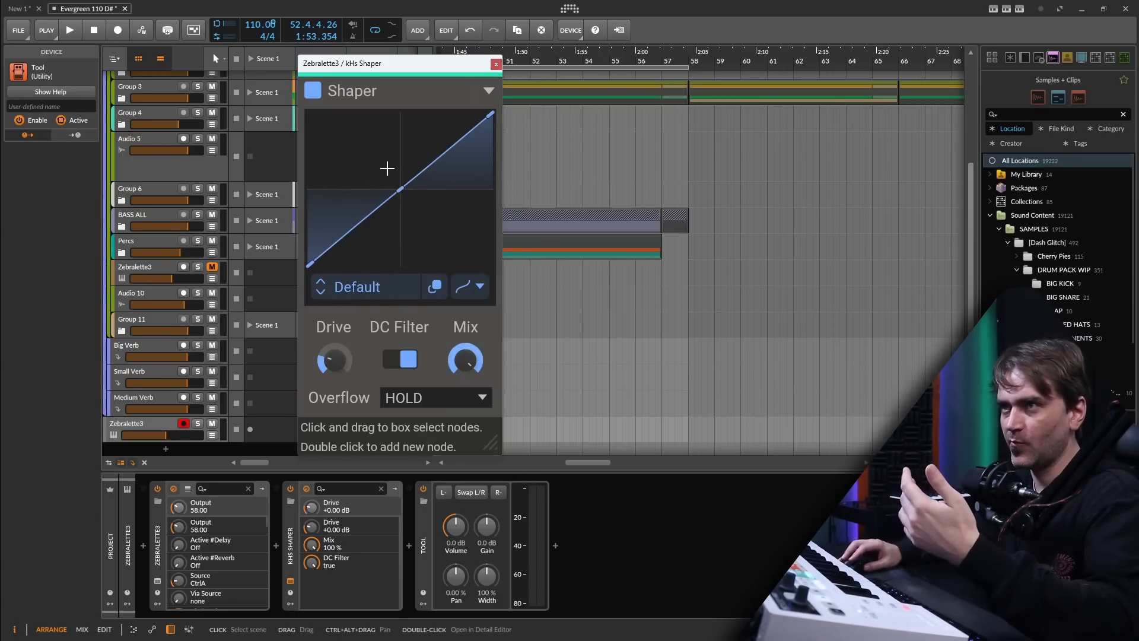
Step: Open the kHs Shaper's curve editor on the Zebralette3 track and switch the curve from mirror to symmetry mode
{"action": "left_click", "coordinate": [435, 287]}
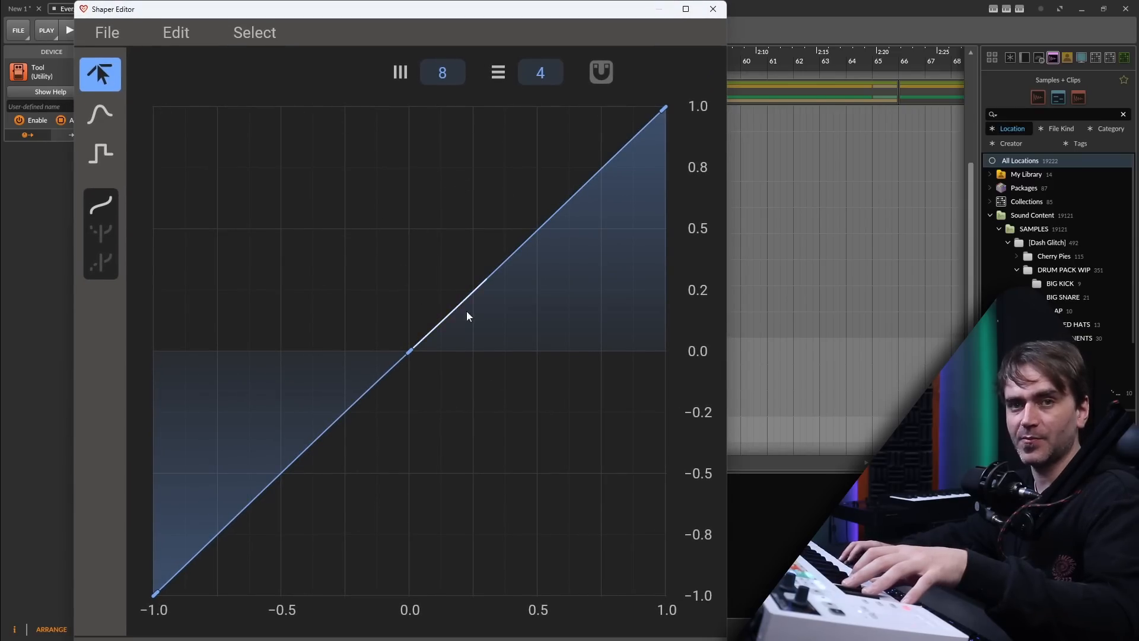
{"action": "left_click", "coordinate": [718, 12]}
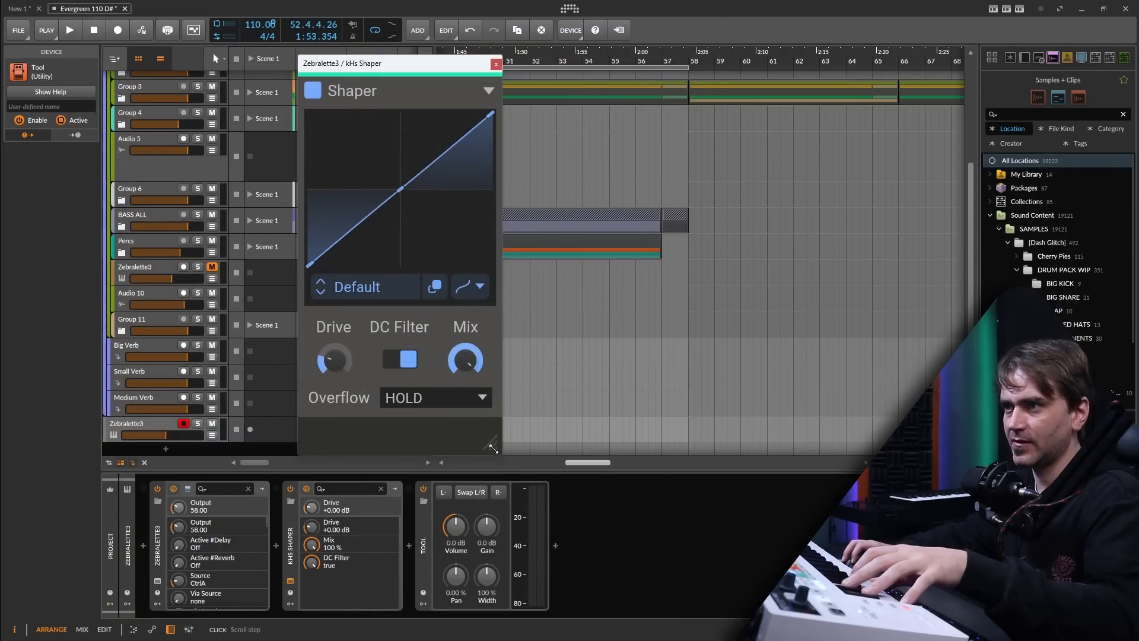
{"action": "left_click", "coordinate": [435, 287]}
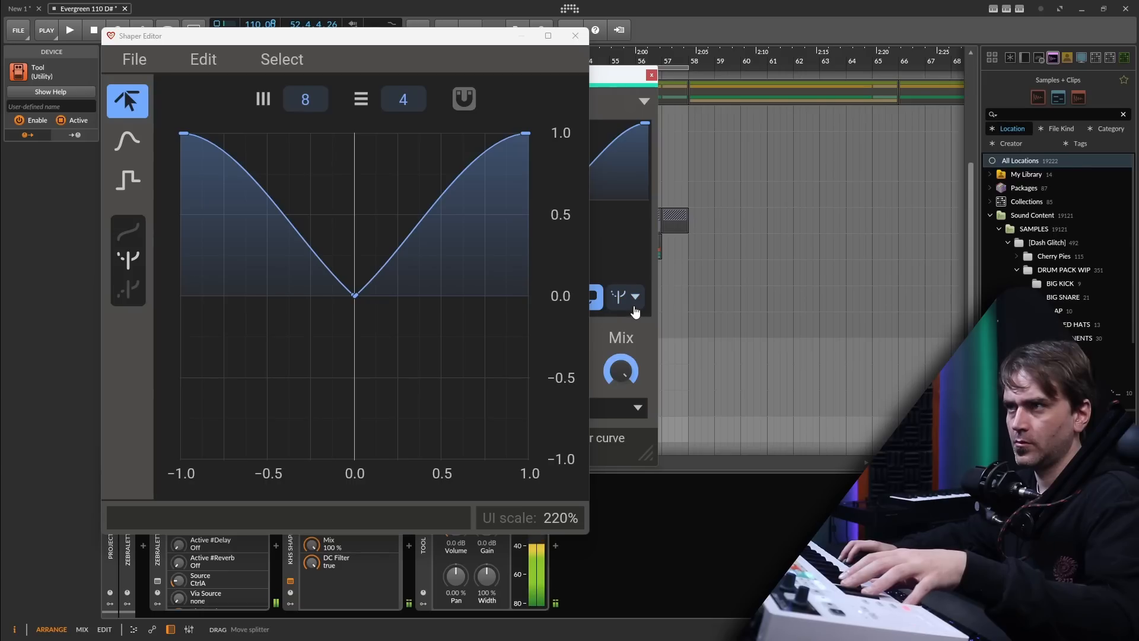
{"action": "left_click", "coordinate": [633, 303]}
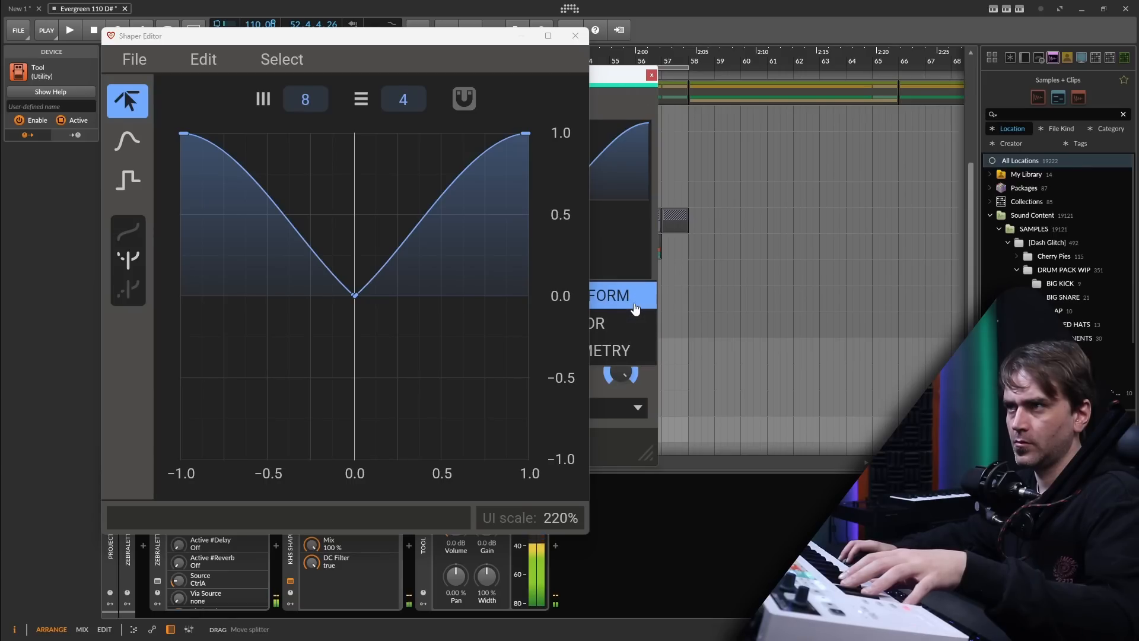
{"action": "left_click", "coordinate": [630, 350]}
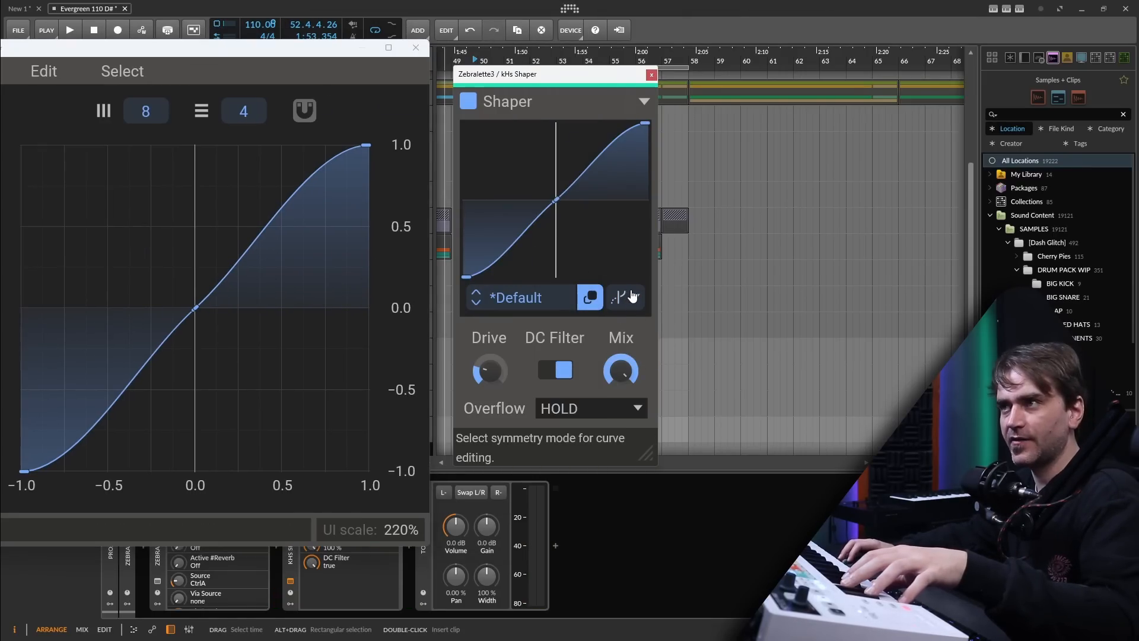
Step: Bend only the negative half of the Shaper curve in free form mode, and return the curve to symmetry mode
{"action": "left_click", "coordinate": [632, 296]}
{"action": "left_click", "coordinate": [581, 352]}
{"action": "left_click", "coordinate": [624, 305]}
{"action": "left_click", "coordinate": [612, 303]}
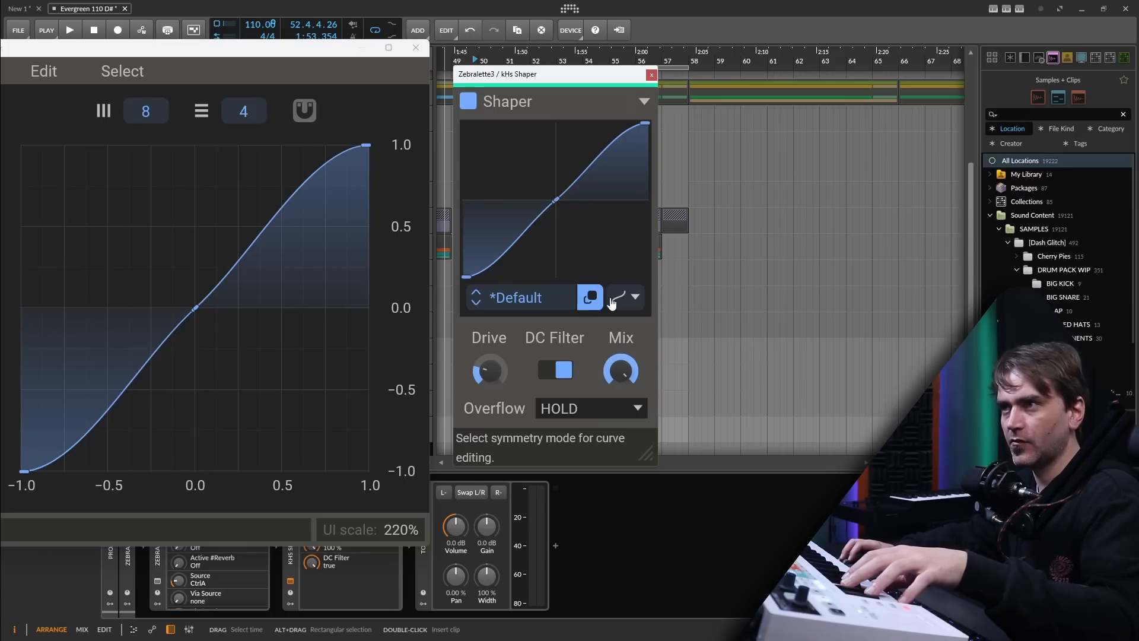
{"action": "left_click_drag", "start_coordinate": [144, 341], "coordinate": [127, 346]}
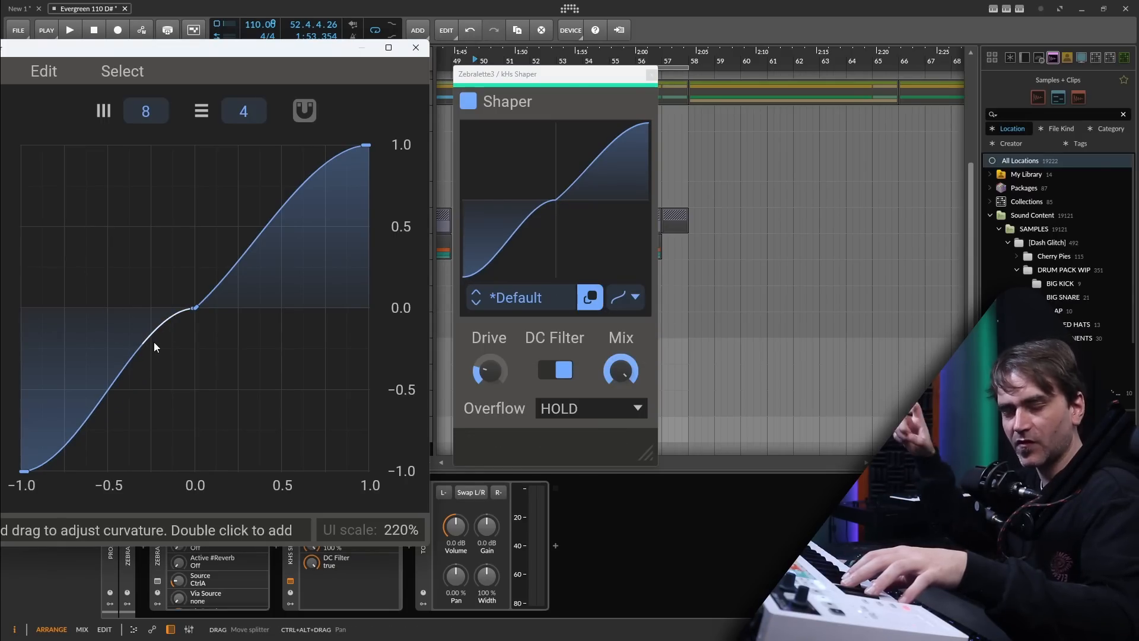
{"action": "left_click", "coordinate": [628, 297]}
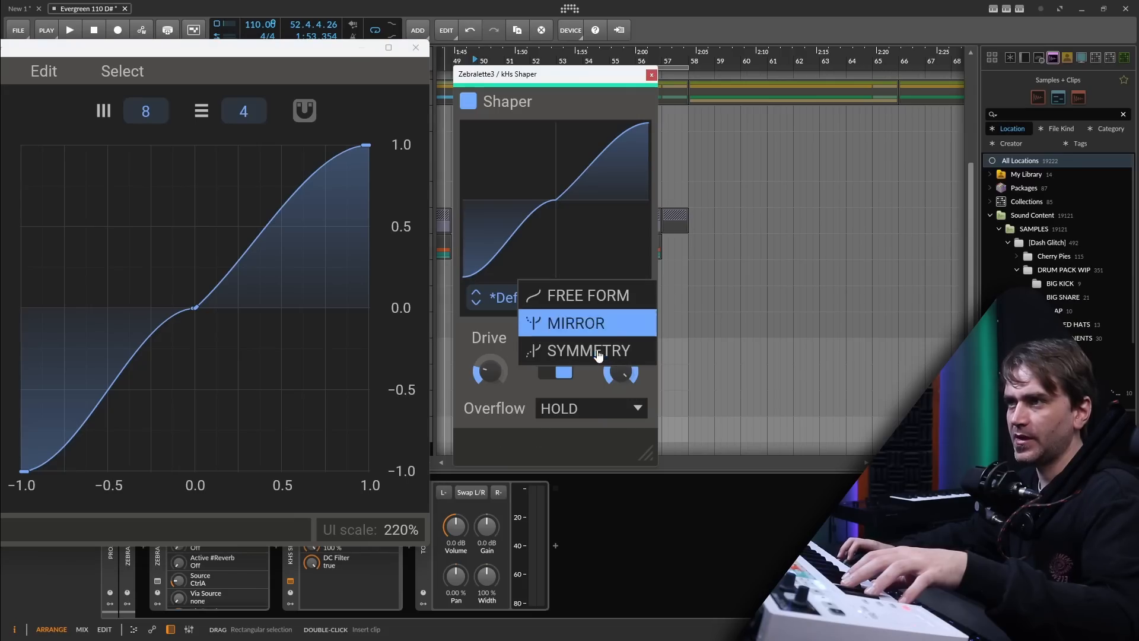
{"action": "left_click", "coordinate": [598, 355]}
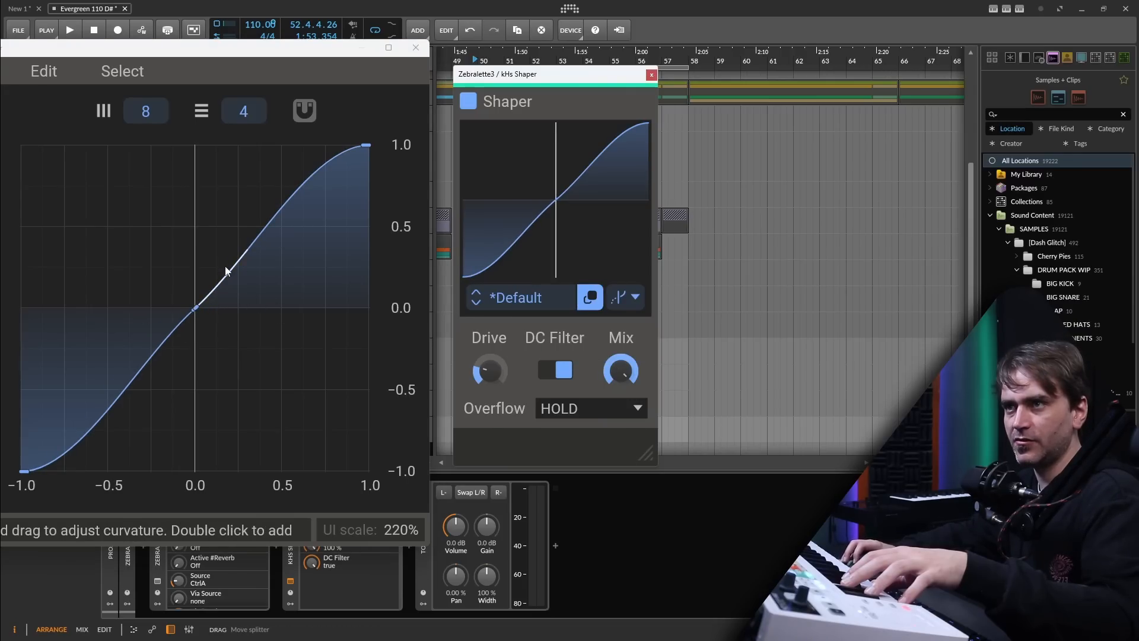
Step: Try a low node on the curve's positive half, delete it, and form a peak near 0.8 followed by a dip near 0.67
{"action": "left_click_drag", "start_coordinate": [322, 166], "coordinate": [274, 162]}
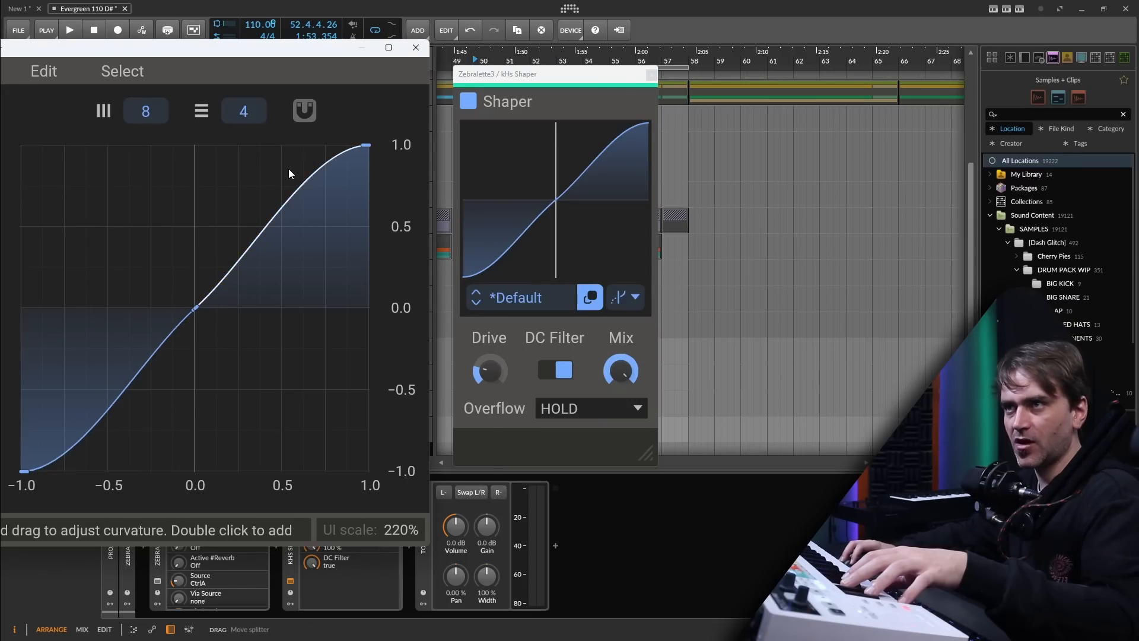
{"action": "double_click", "coordinate": [280, 211]}
{"action": "left_click_drag", "start_coordinate": [279, 212], "coordinate": [301, 271]}
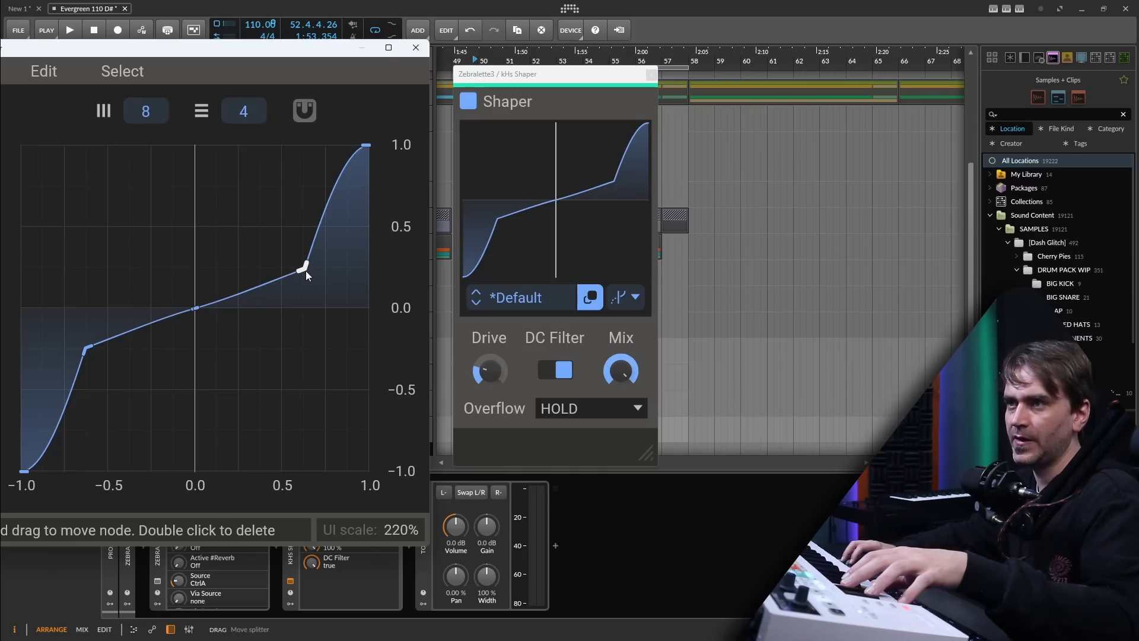
{"action": "double_click", "coordinate": [305, 270]}
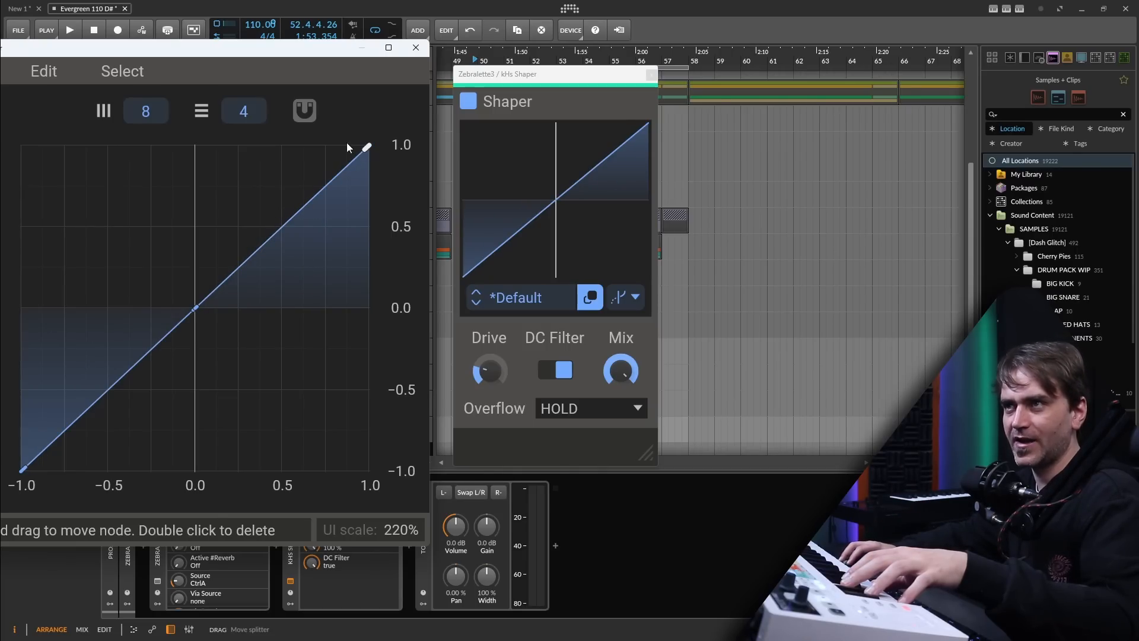
{"action": "left_click_drag", "start_coordinate": [289, 153], "coordinate": [161, 92]}
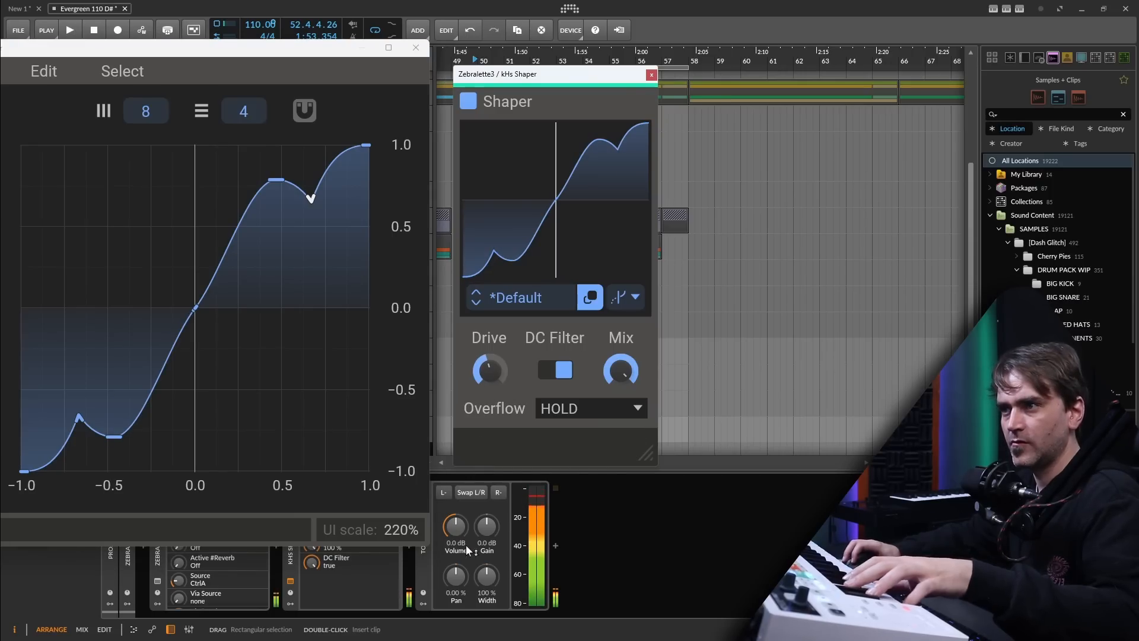
Step: Turn the Shaper's Drive up to maximum and lower the Tool device's volume to -5.2 dB
{"action": "mouse_move", "coordinate": [456, 528]}
{"action": "left_mouse_down"}
{"action": "mouse_move", "coordinate": [457, 547]}
{"action": "mouse_move", "coordinate": [457, 536]}
{"action": "left_mouse_up"}
{"action": "mouse_move", "coordinate": [489, 374]}
{"action": "left_mouse_down"}
{"action": "mouse_move", "coordinate": [489, 344]}
{"action": "mouse_move", "coordinate": [490, 395]}
{"action": "left_mouse_up"}
{"action": "mouse_move", "coordinate": [455, 528]}
{"action": "left_mouse_down"}
{"action": "mouse_move", "coordinate": [456, 514]}
{"action": "mouse_move", "coordinate": [453, 537]}
{"action": "left_mouse_up"}
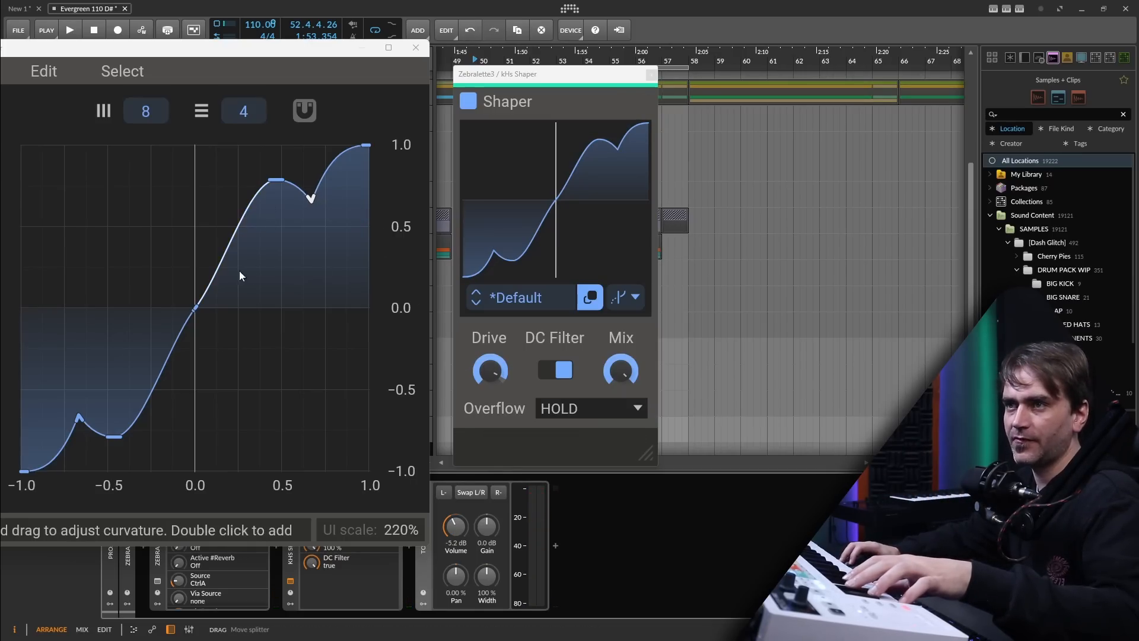
Step: Reshape the curve's positive half, trying a deeper dip before settling the peak at about 0.97 and the dip at about 0.89
{"action": "left_click_drag", "start_coordinate": [212, 293], "coordinate": [213, 280]}
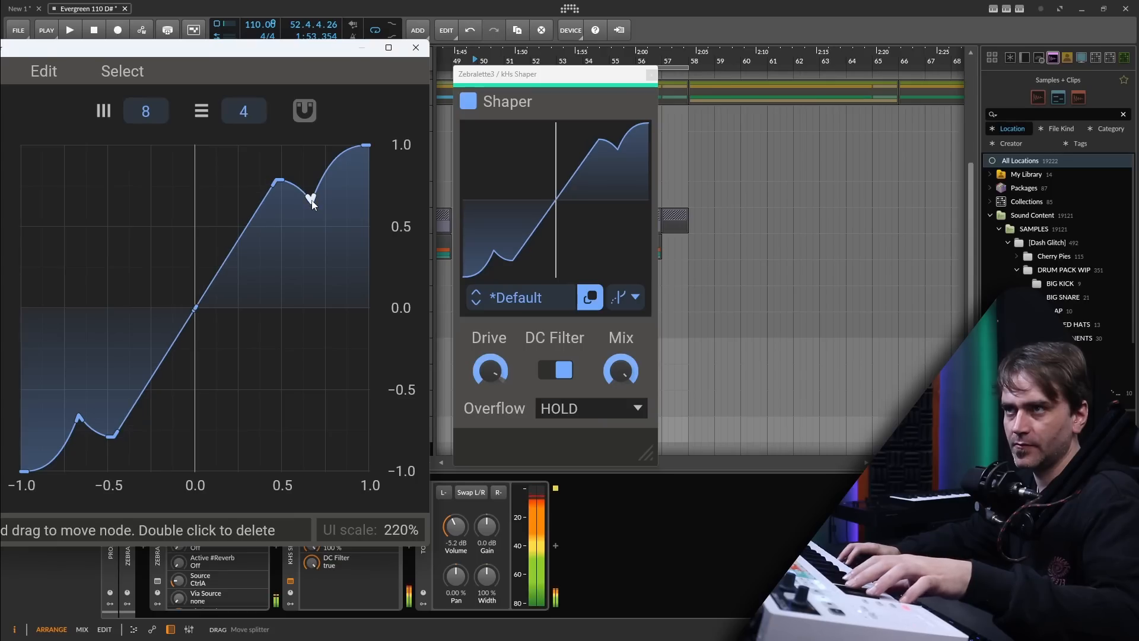
{"action": "left_click_drag", "start_coordinate": [311, 198], "coordinate": [339, 254]}
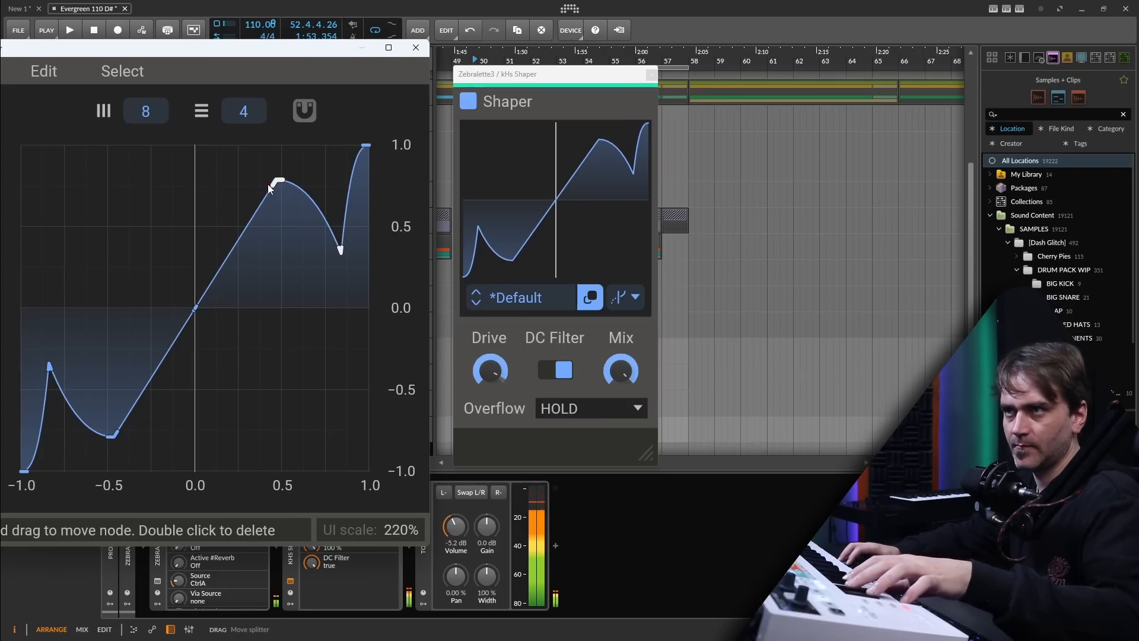
{"action": "left_click_drag", "start_coordinate": [264, 191], "coordinate": [149, 135]}
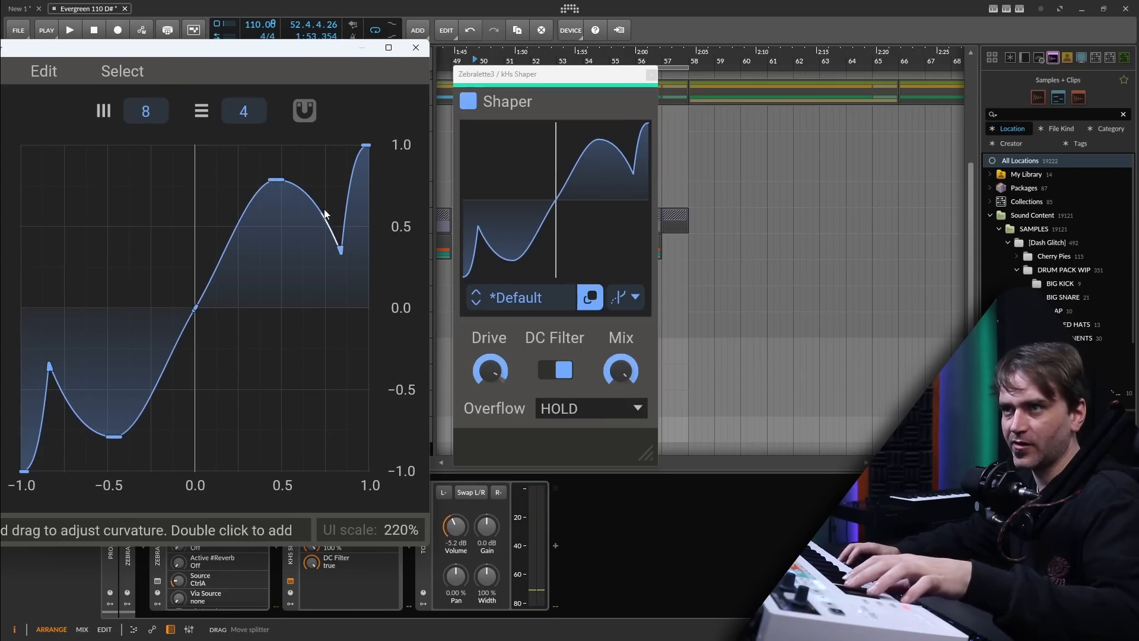
{"action": "left_click_drag", "start_coordinate": [341, 256], "coordinate": [285, 157]}
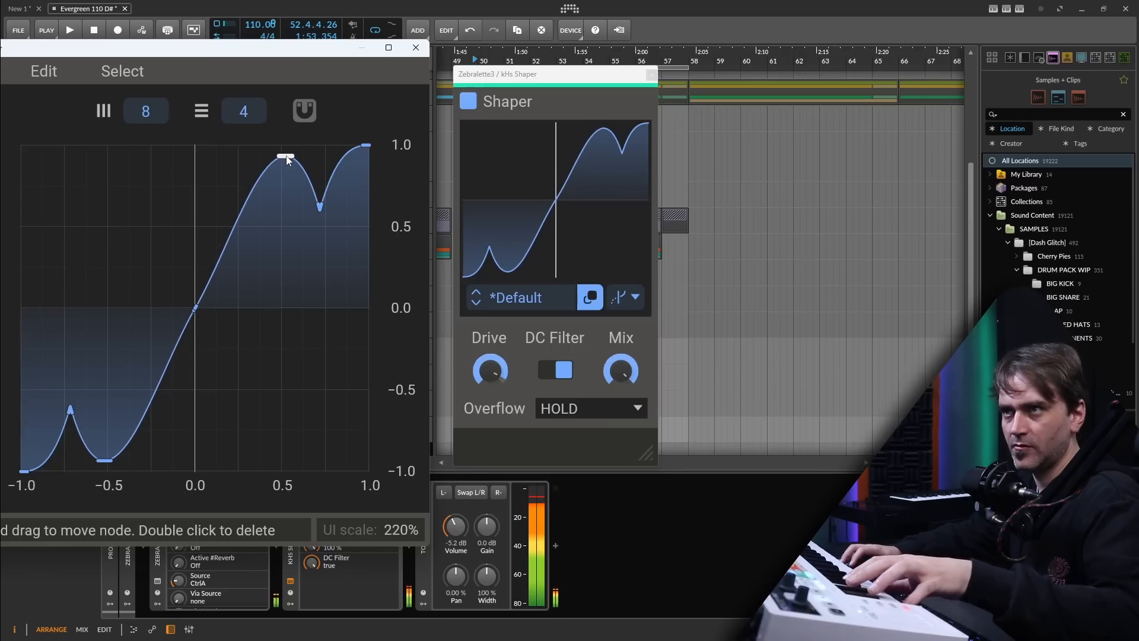
{"action": "left_click_drag", "start_coordinate": [318, 212], "coordinate": [324, 171]}
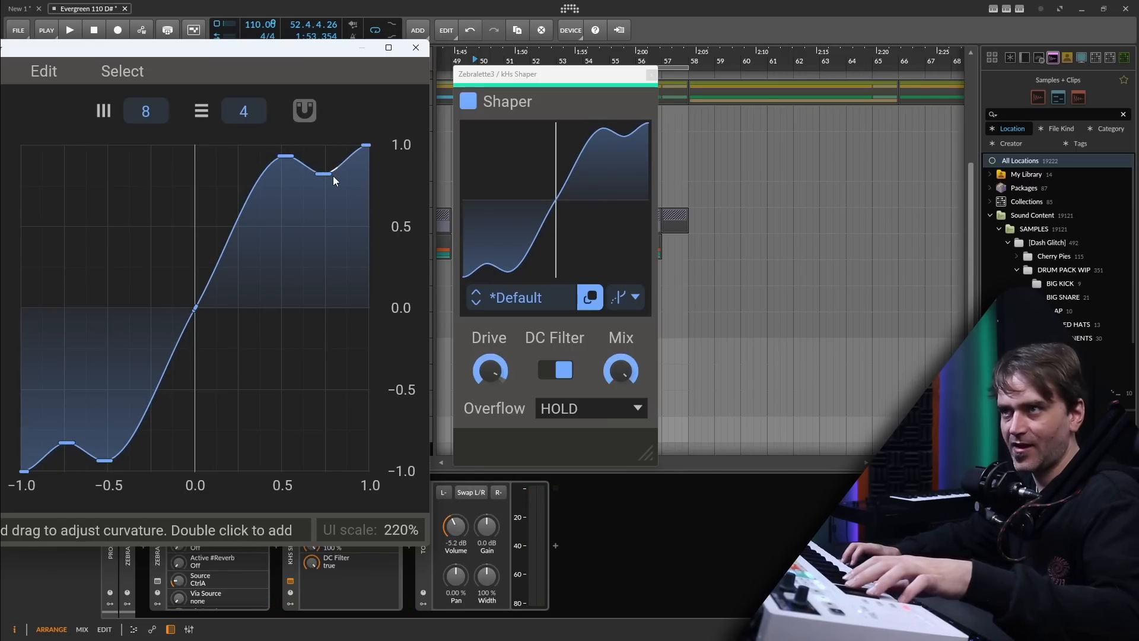
{"action": "mouse_move", "coordinate": [324, 173]}
{"action": "left_mouse_down"}
{"action": "mouse_move", "coordinate": [337, 191]}
{"action": "mouse_move", "coordinate": [292, 169]}
{"action": "mouse_move", "coordinate": [334, 191]}
{"action": "mouse_move", "coordinate": [308, 186]}
{"action": "mouse_move", "coordinate": [287, 153]}
{"action": "mouse_move", "coordinate": [334, 185]}
{"action": "mouse_move", "coordinate": [328, 164]}
{"action": "left_mouse_up"}
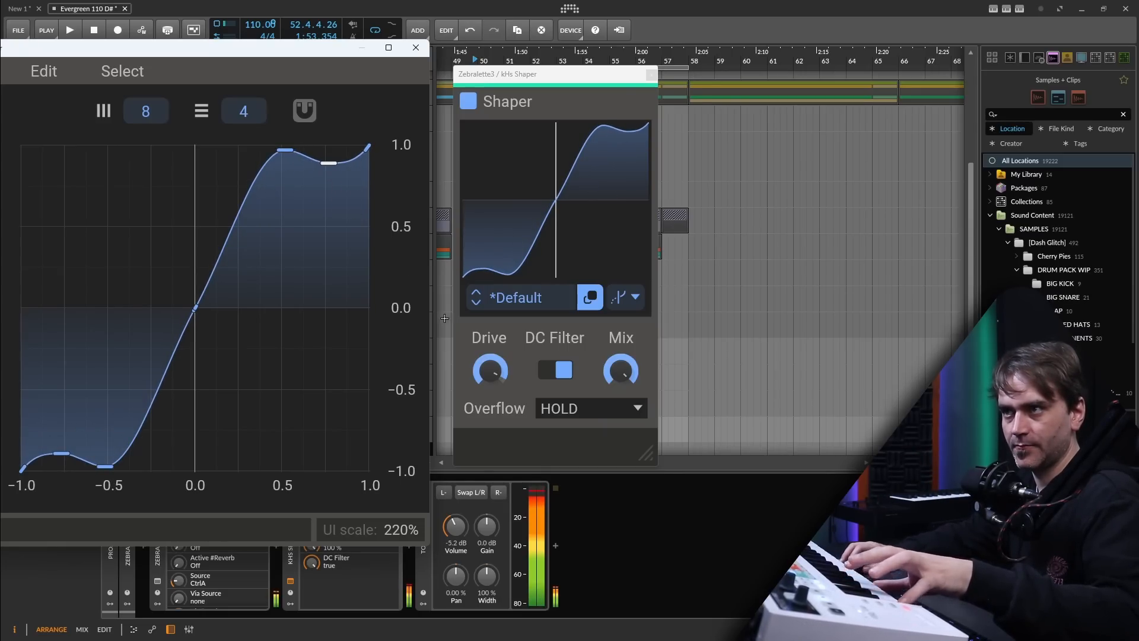
Step: Set the Shaper's Drive to +11.89 dB with the DC Filter off, and close its curve editor
{"action": "left_click_drag", "start_coordinate": [490, 369], "coordinate": [497, 366]}
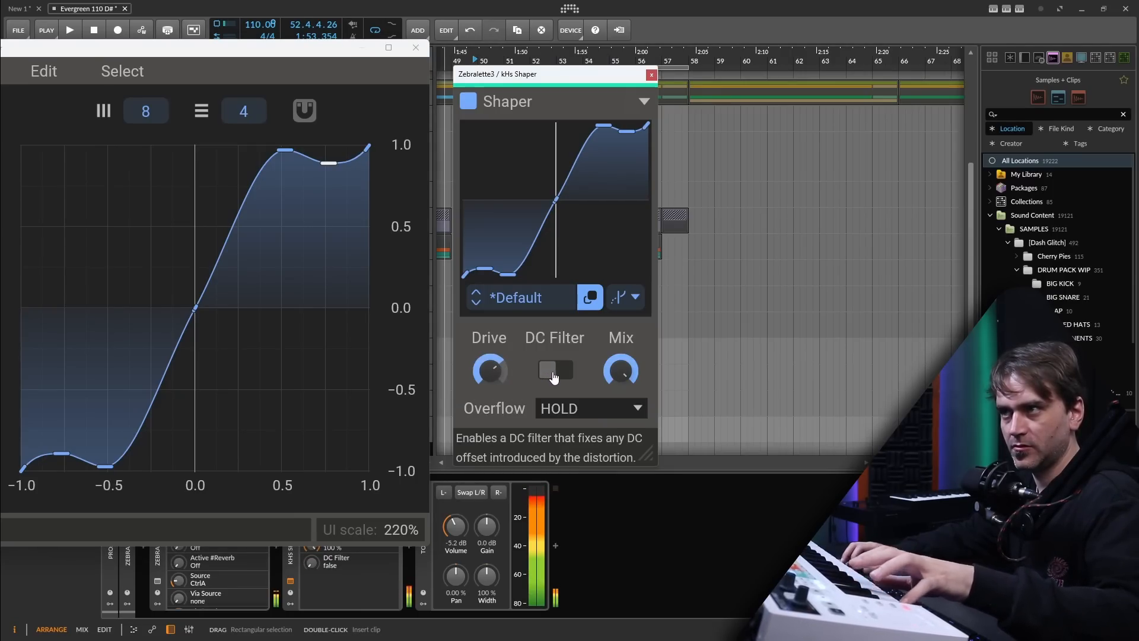
{"action": "left_click_drag", "start_coordinate": [621, 371], "coordinate": [621, 409]}
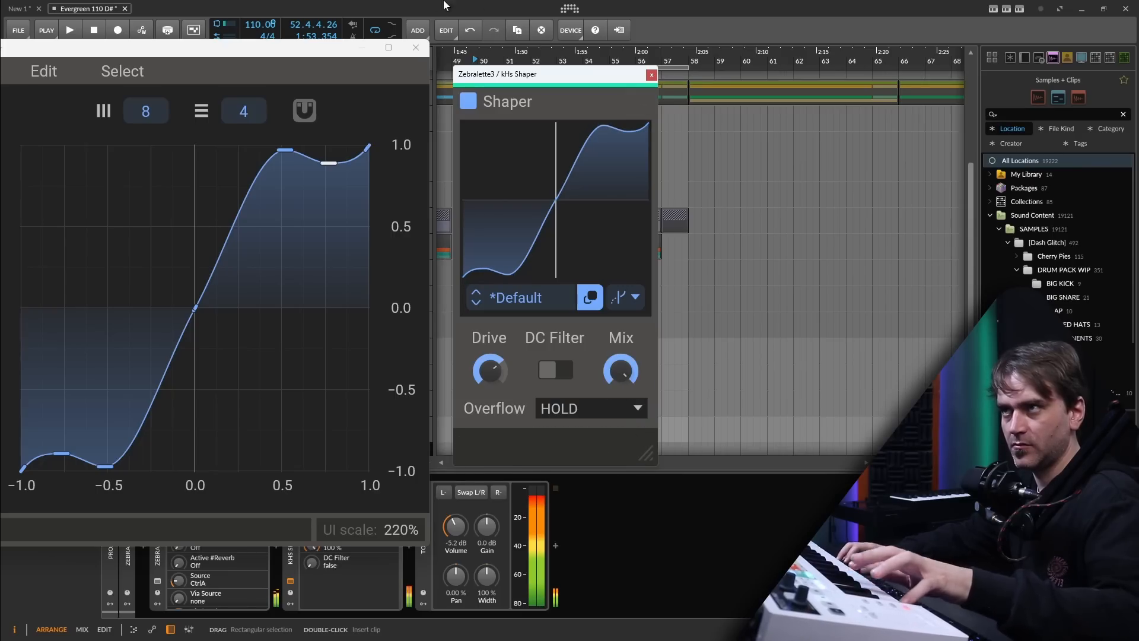
{"action": "left_click", "coordinate": [416, 49]}
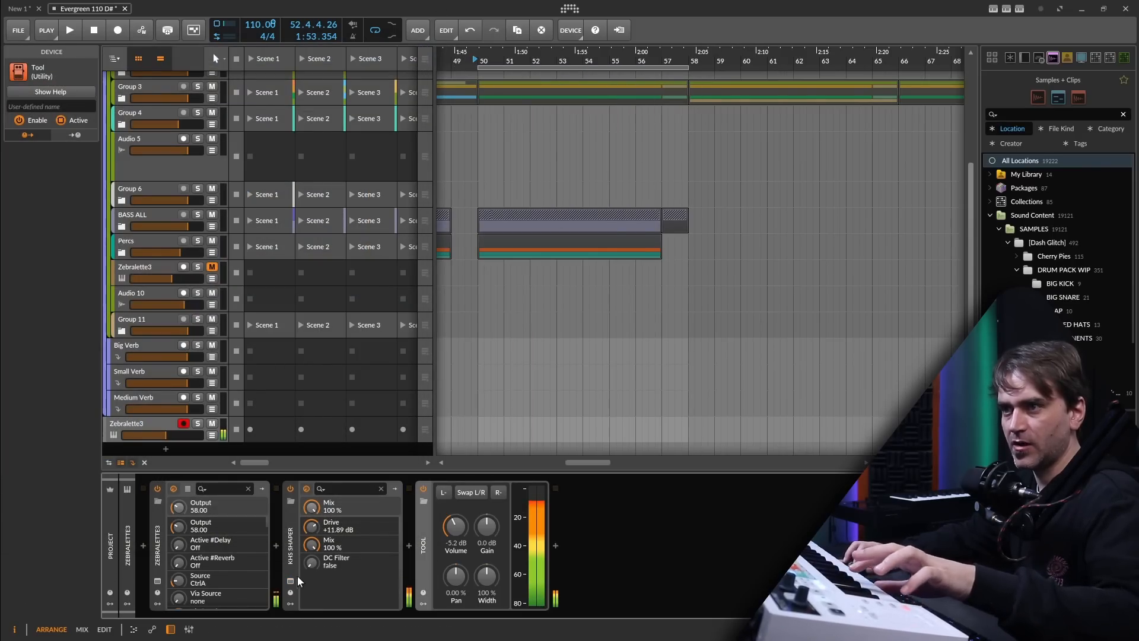
Step: Insert the Crisp effect between Zebralette3 and the Shaper, lower its Amount to 6%, and close its window
{"action": "left_click", "coordinate": [279, 543]}
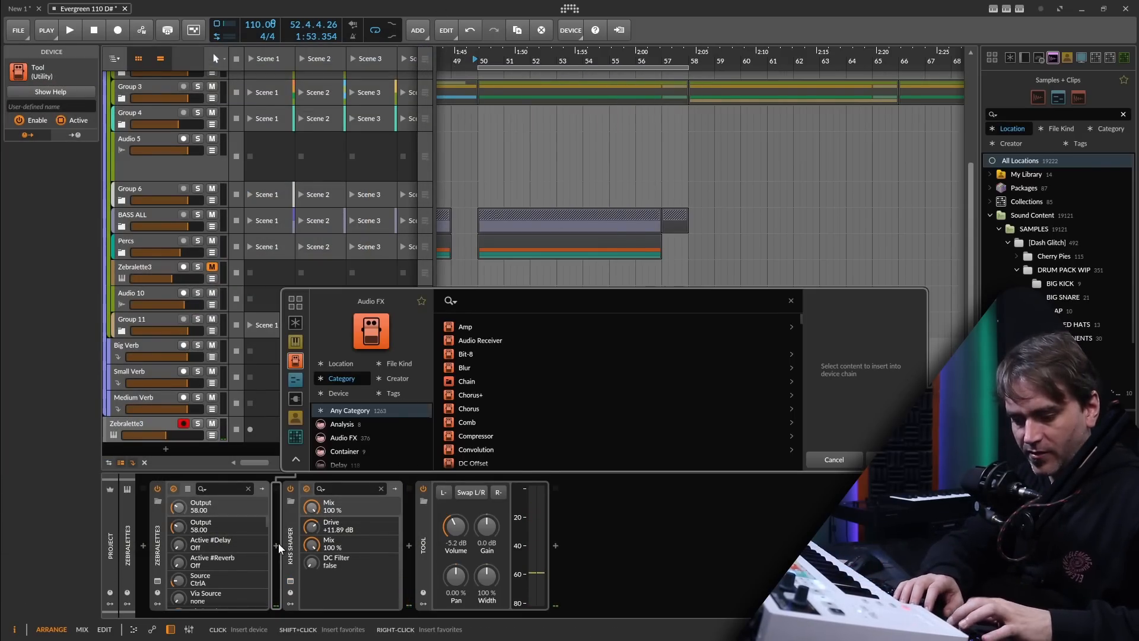
{"action": "type", "text": "crisp"}
{"action": "key", "text": "Return"}
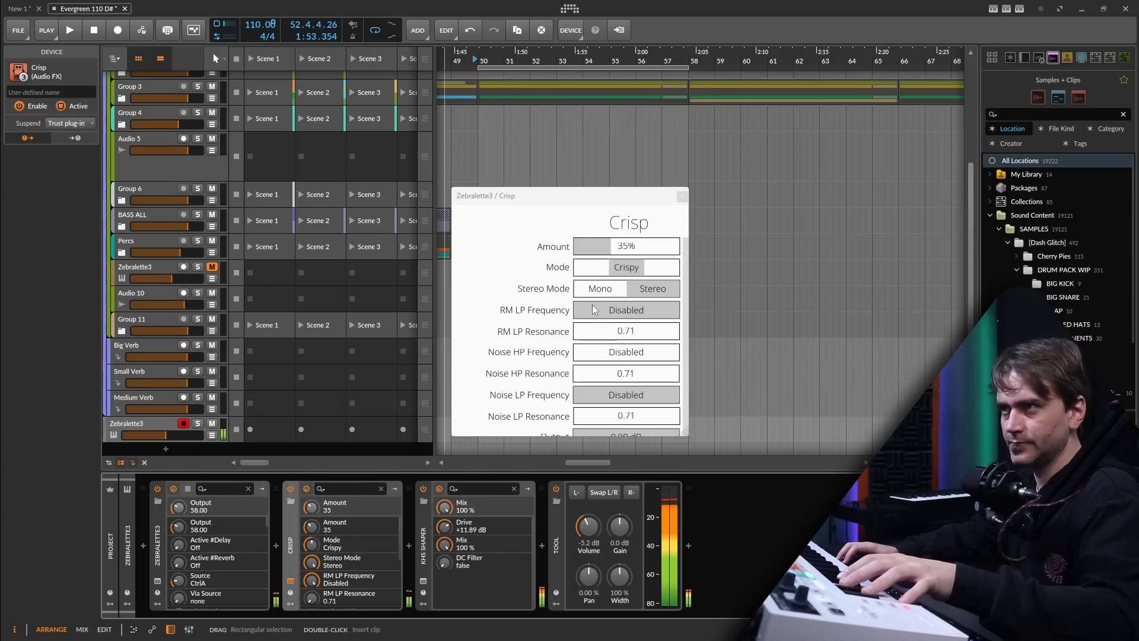
{"action": "left_click_drag", "start_coordinate": [598, 249], "coordinate": [587, 253]}
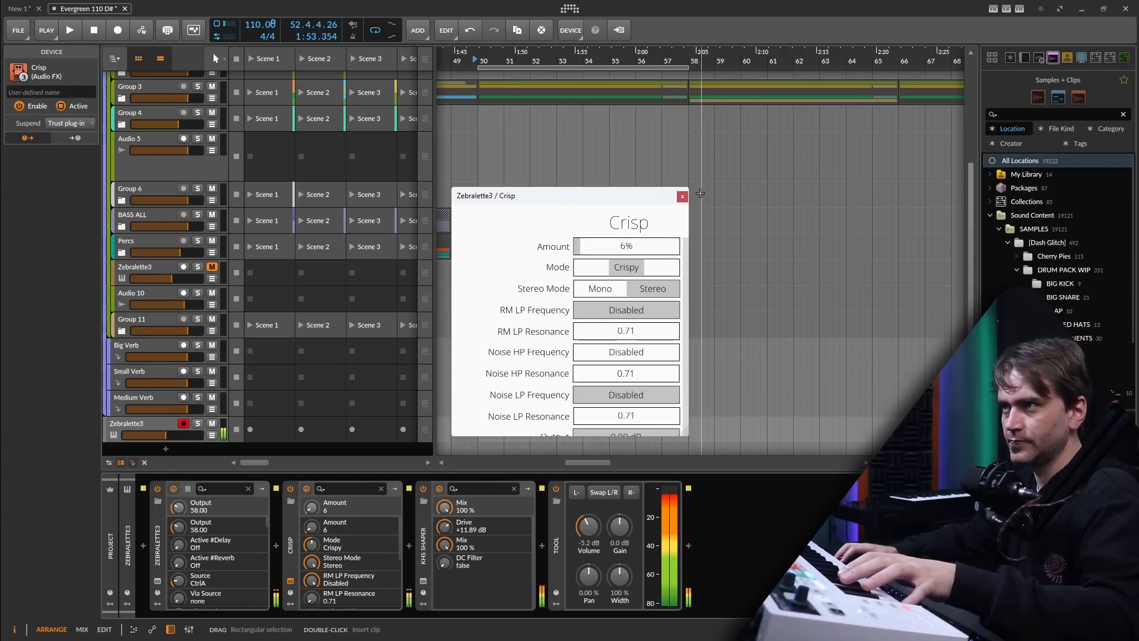
{"action": "left_click", "coordinate": [682, 197]}
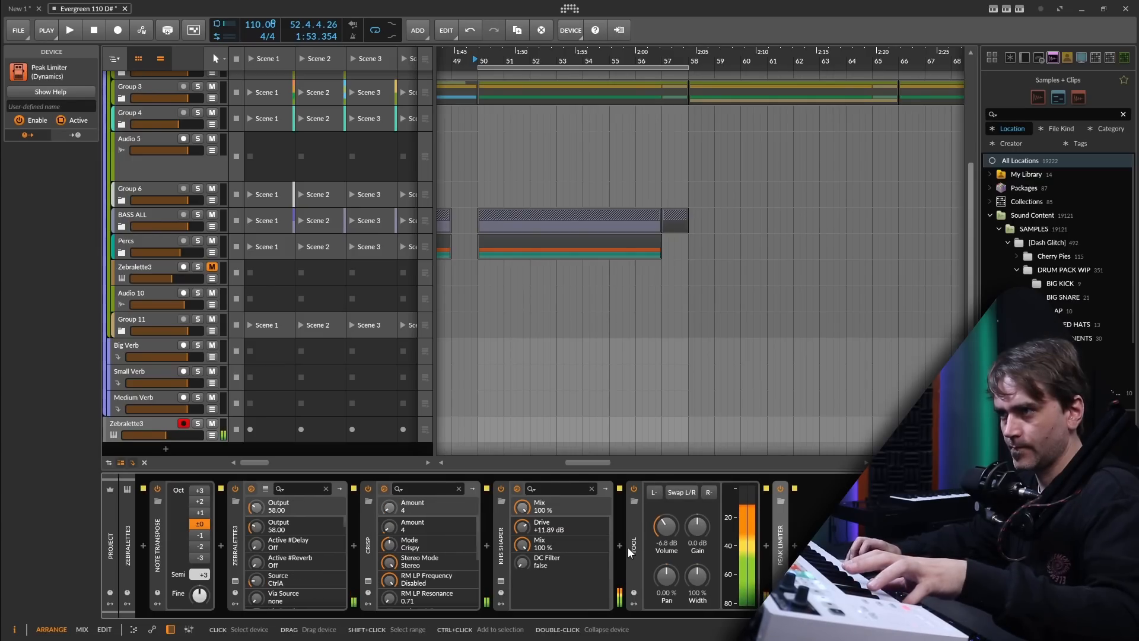
Step: Collapse the Tool device and expand the Peak Limiter in the Zebralette3 device chain
{"action": "left_click", "coordinate": [635, 549]}
{"action": "double_click", "coordinate": [635, 549]}
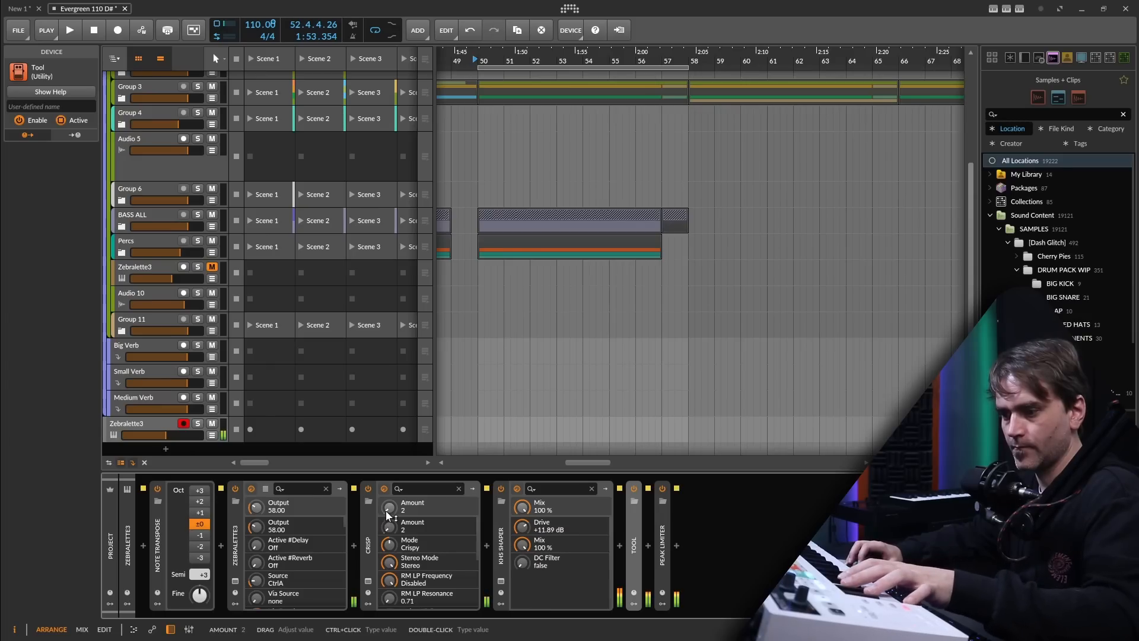
{"action": "left_click", "coordinate": [663, 554]}
{"action": "double_click", "coordinate": [664, 554]}
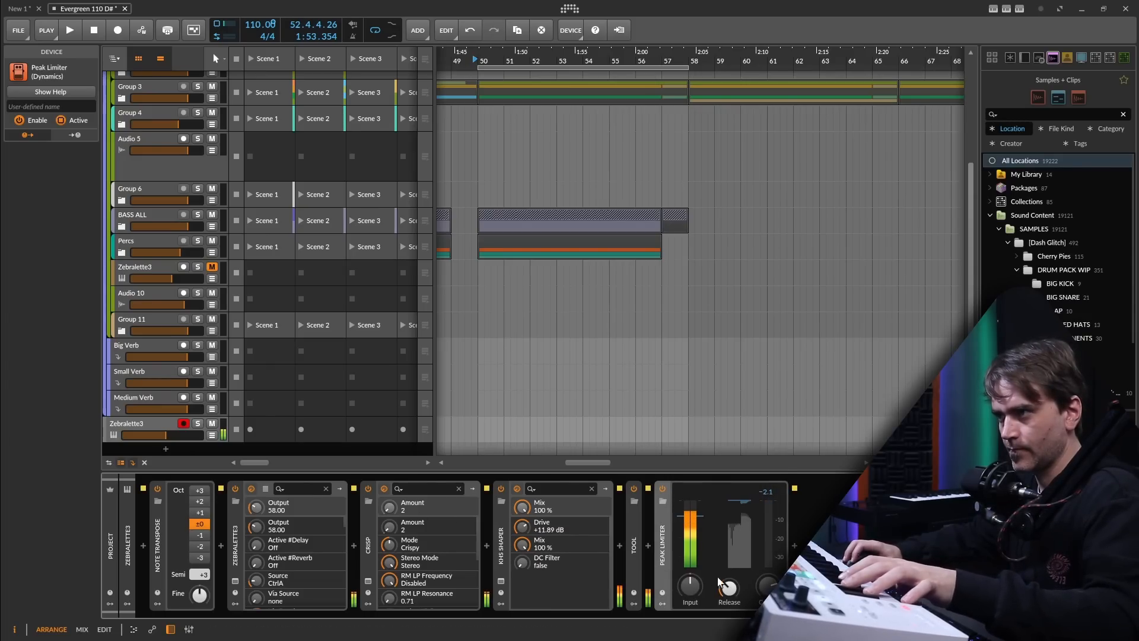
Step: Show the Zebralette3 clip's notes, play the loop from bar 50, and draw a note on C2 after the two existing ones
{"action": "key", "text": "e"}
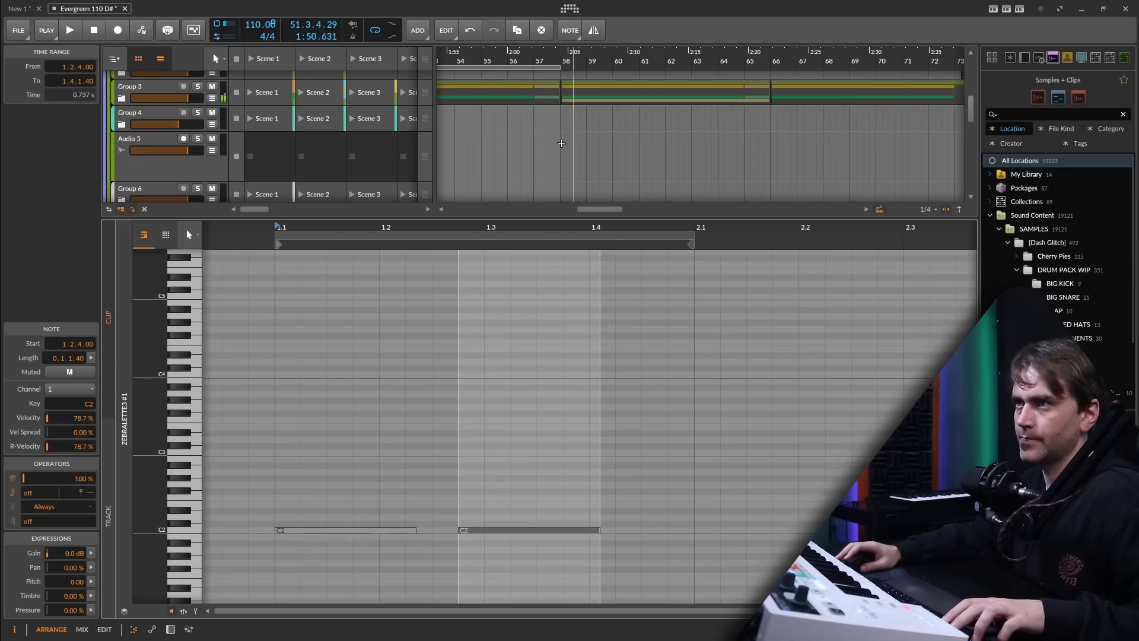
{"action": "key", "text": "space"}
{"action": "scroll", "coordinate": [754, 153], "scroll_direction": "up", "scroll_amount": 5}
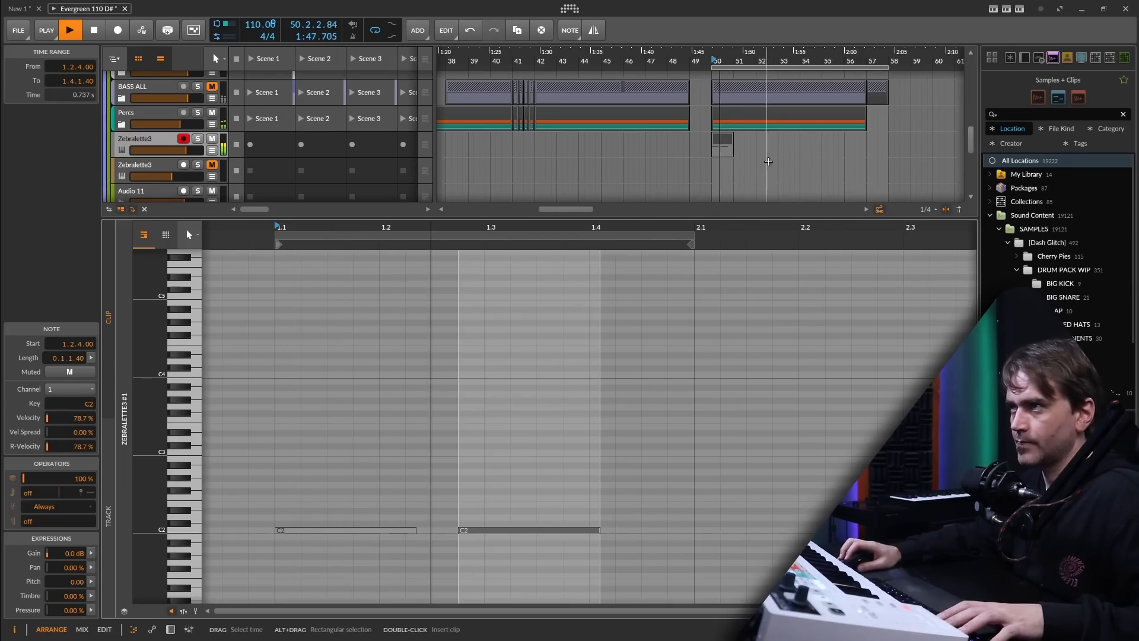
{"action": "left_click_drag", "start_coordinate": [753, 159], "coordinate": [716, 139]}
{"action": "key", "text": "space"}
{"action": "key", "text": "space"}
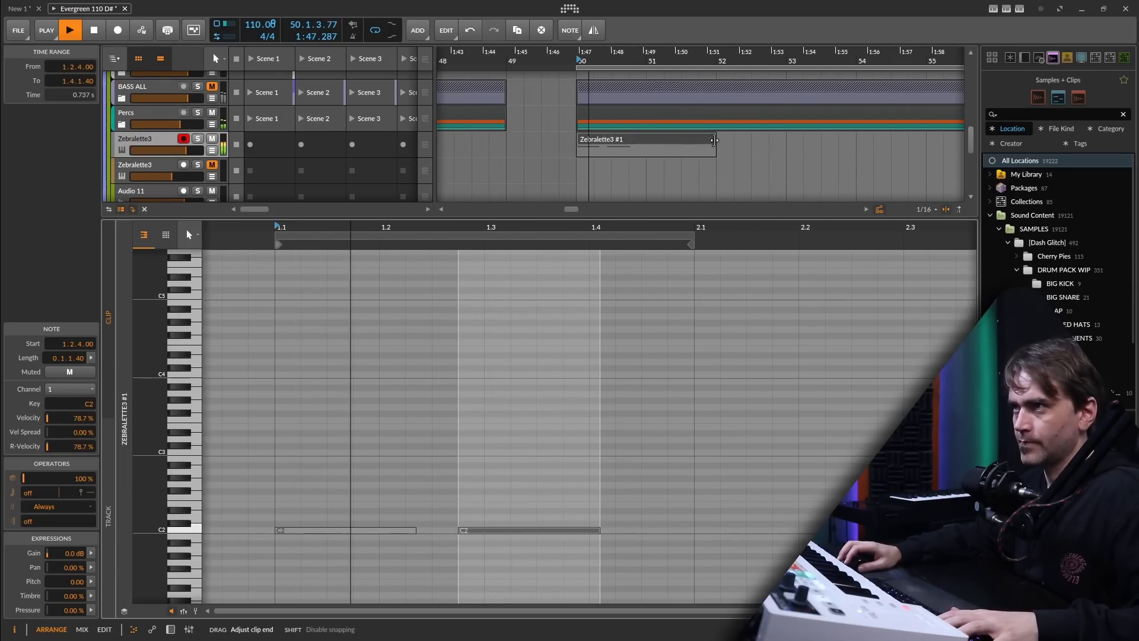
{"action": "left_click", "coordinate": [644, 535]}
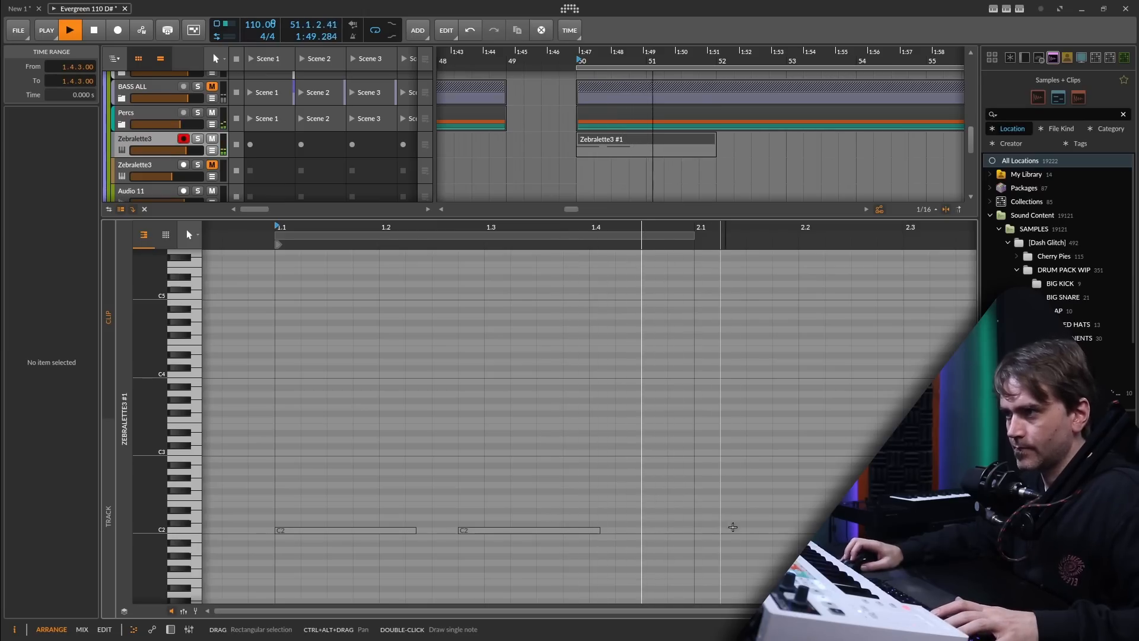
{"action": "double_click", "coordinate": [680, 530]}
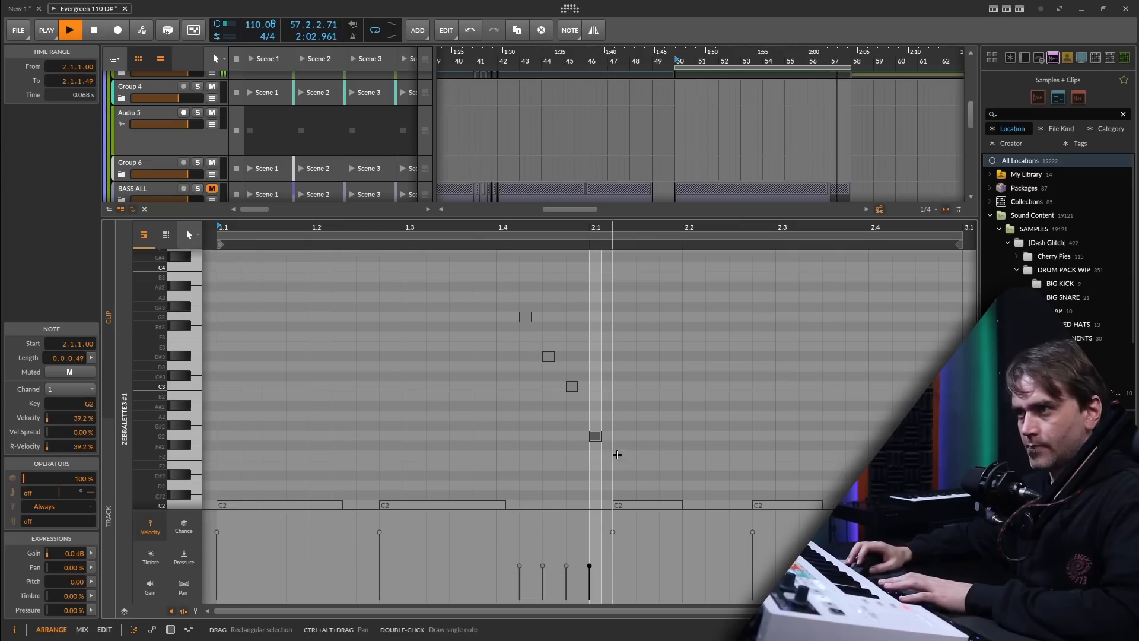
Step: Shift the short G3, D#3 and C3 notes a sixteenth later, and delete the C3 note
{"action": "left_click", "coordinate": [583, 394]}
{"action": "left_click_drag", "start_coordinate": [583, 394], "coordinate": [516, 300]}
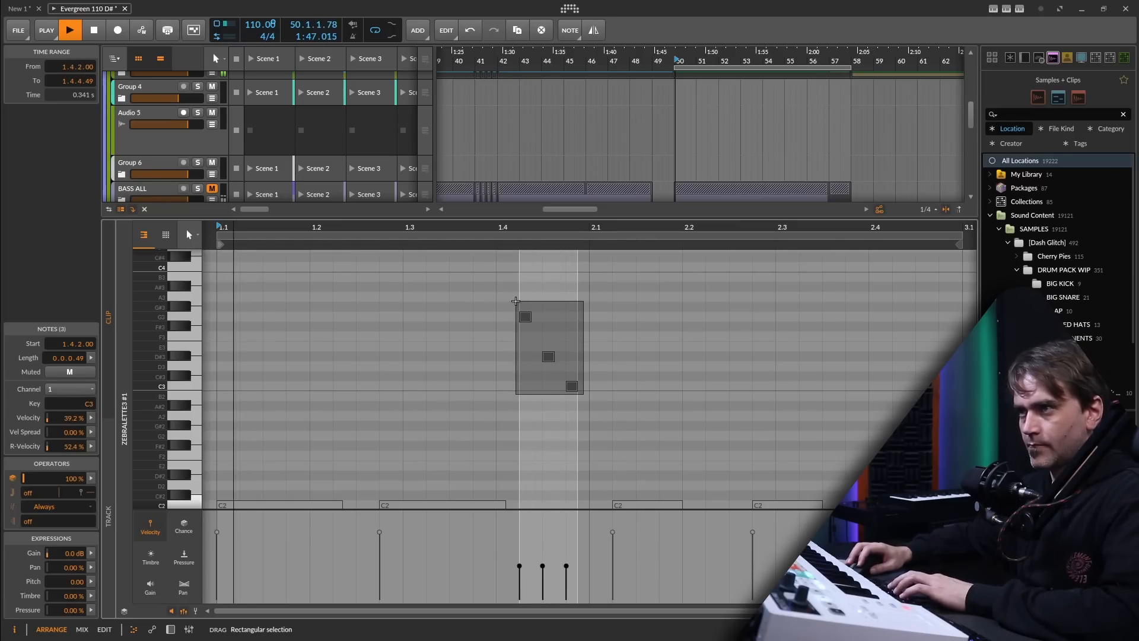
{"action": "key", "text": "Right"}
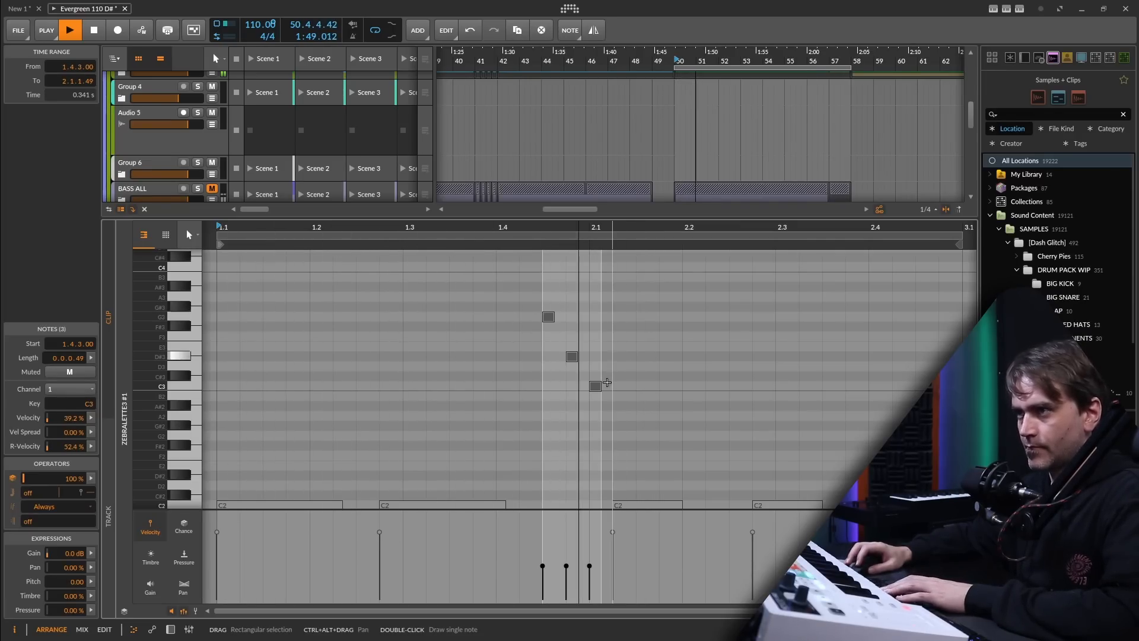
{"action": "left_click_drag", "start_coordinate": [615, 378], "coordinate": [598, 404]}
{"action": "key", "text": "Delete"}
Step: Draw a C4 note at 1.4.2 ahead of the two short notes, and extend its start back to 1.3.4.75
{"action": "left_click_drag", "start_coordinate": [586, 365], "coordinate": [544, 324]}
{"action": "scroll", "coordinate": [541, 318], "scroll_direction": "up", "scroll_amount": 1}
{"action": "double_click", "coordinate": [536, 308]}
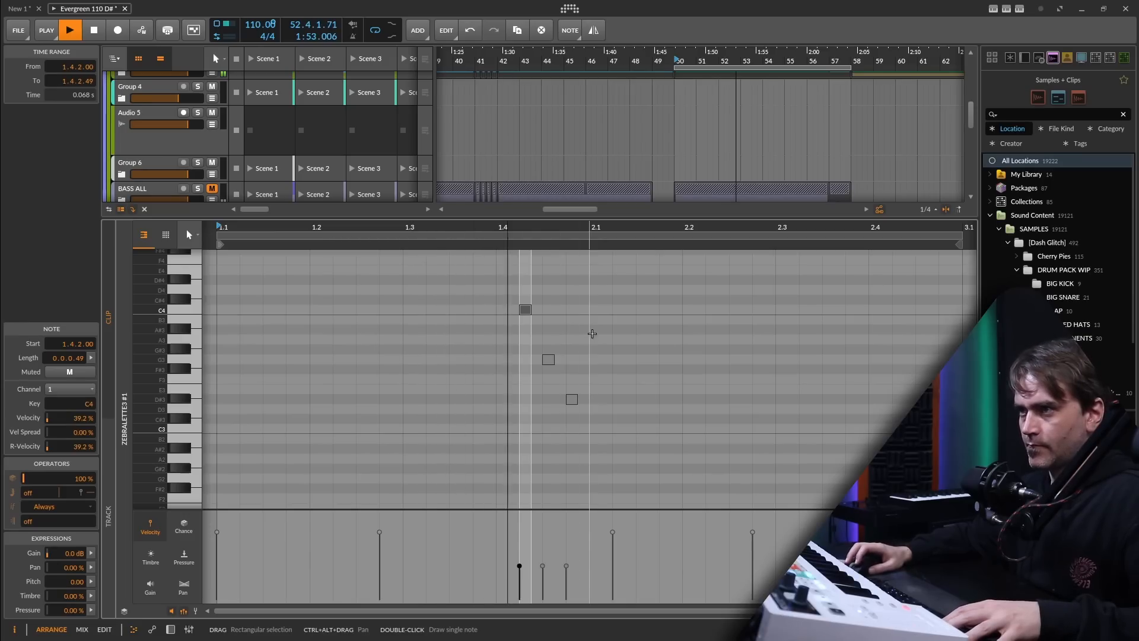
{"action": "left_click_drag", "start_coordinate": [521, 309], "coordinate": [491, 309]}
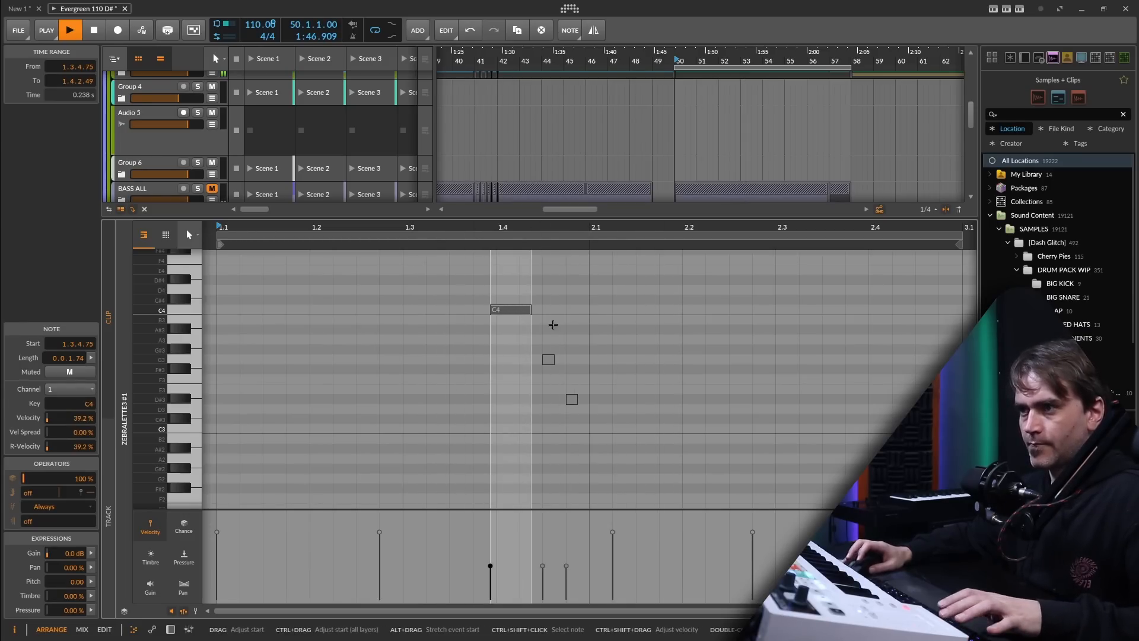
Step: Duplicate the last three short C2 notes to fill the end of the second bar
{"action": "left_click", "coordinate": [773, 438]}
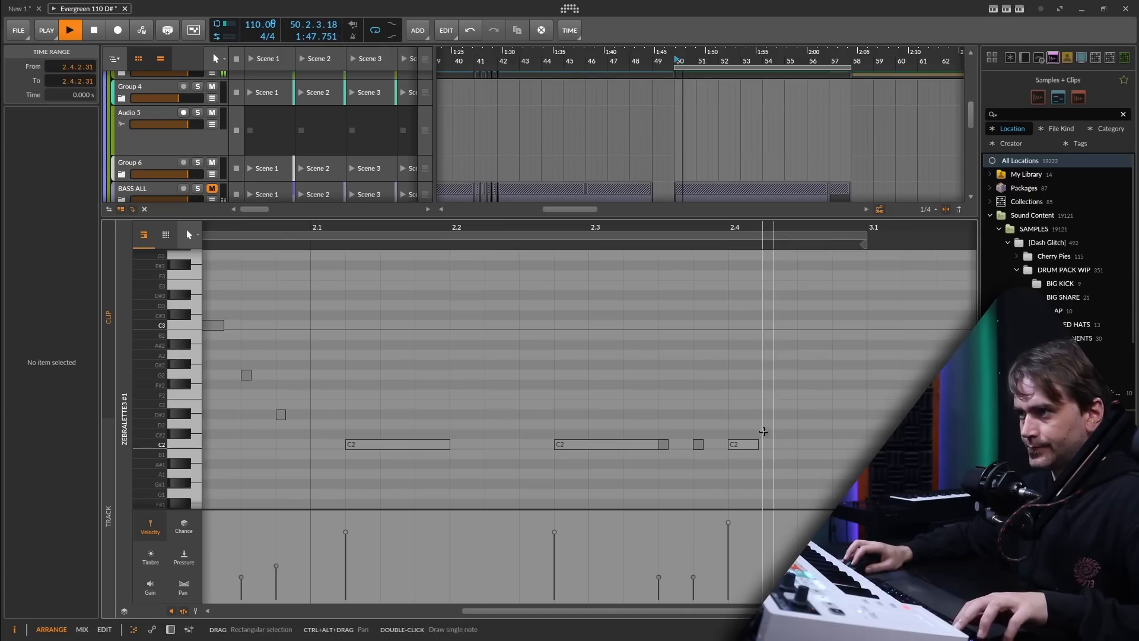
{"action": "left_click_drag", "start_coordinate": [763, 432], "coordinate": [663, 462]}
{"action": "key", "text": "ctrl+d"}
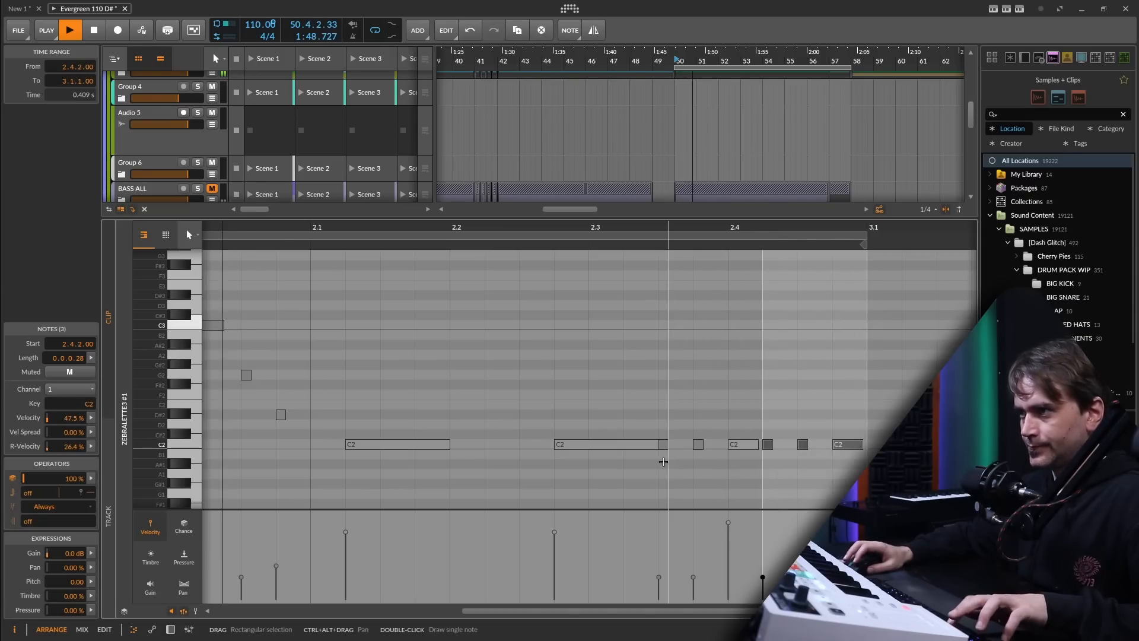
{"action": "scroll", "coordinate": [762, 454], "scroll_direction": "down", "scroll_amount": 3}
Step: Try the six short ending notes at C#2, settling on C2 for the first three and D#2 for the last three
{"action": "left_click_drag", "start_coordinate": [818, 468], "coordinate": [661, 461]}
{"action": "key", "text": "Up"}
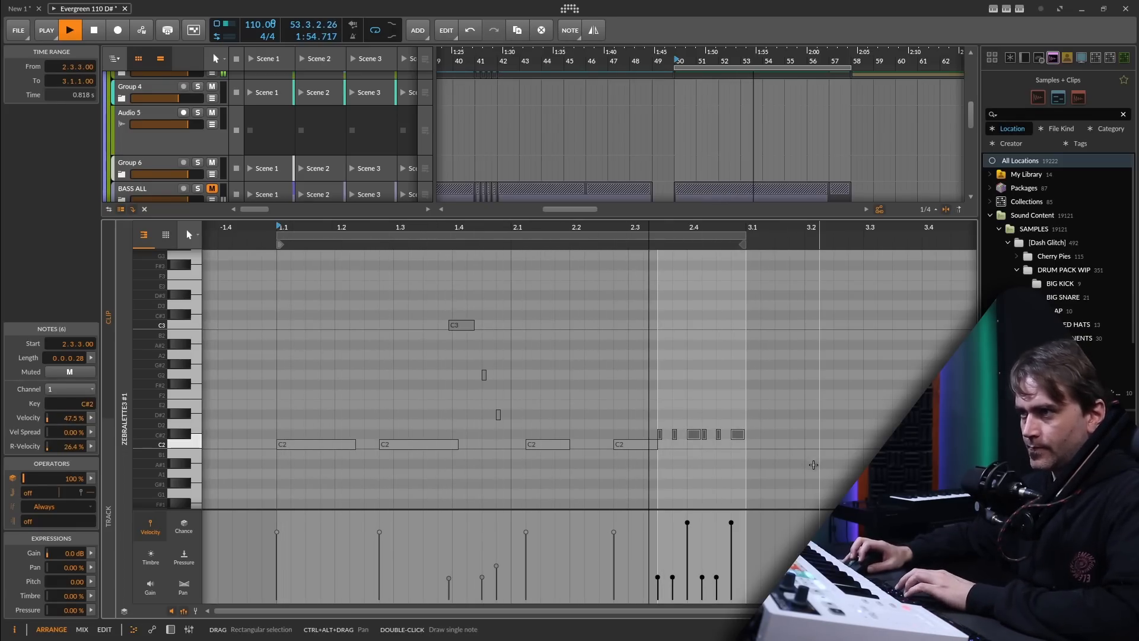
{"action": "left_click_drag", "start_coordinate": [694, 417], "coordinate": [660, 456]}
{"action": "key", "text": "Down"}
{"action": "left_click_drag", "start_coordinate": [765, 420], "coordinate": [708, 436]}
{"action": "key", "text": "Up"}
{"action": "key", "text": "Up"}
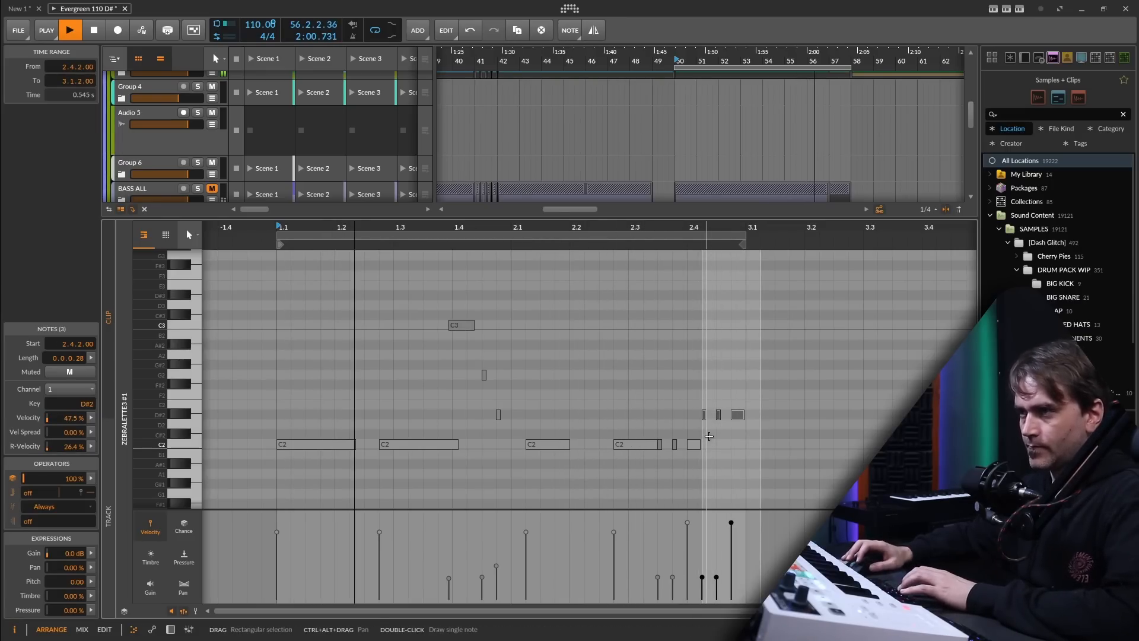
{"action": "scroll", "coordinate": [755, 445], "scroll_direction": "up", "scroll_amount": 2}
{"action": "left_click_drag", "start_coordinate": [741, 446], "coordinate": [844, 445]}
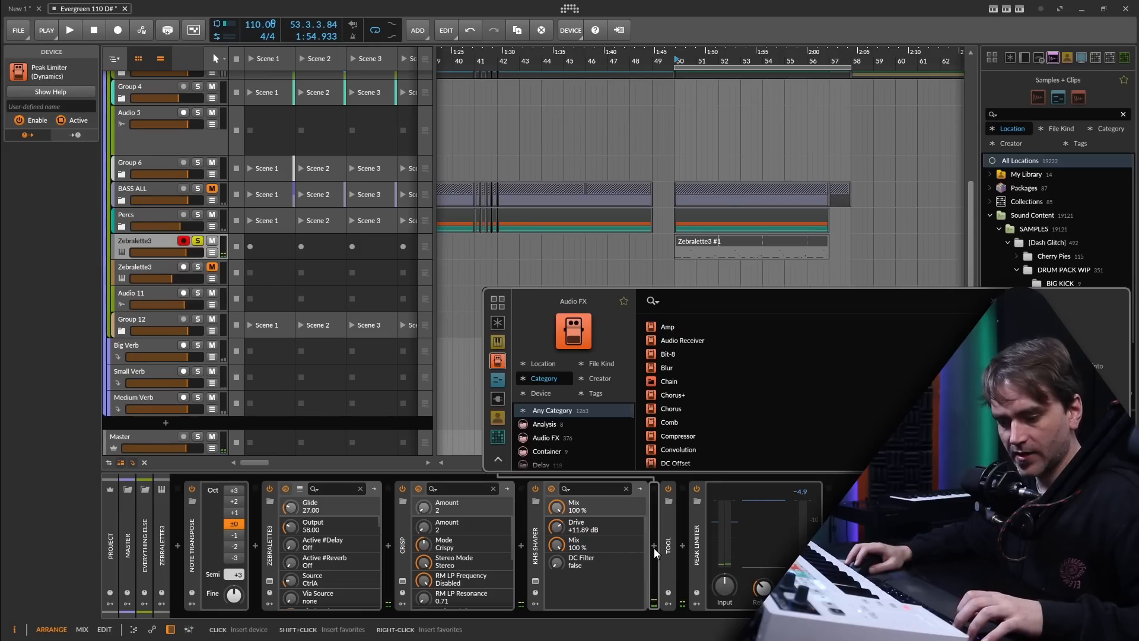
Step: Insert Airwindows Consolidated after the Shaper and load its ADClip7 clipping effect
{"action": "type", "text": "cons"}
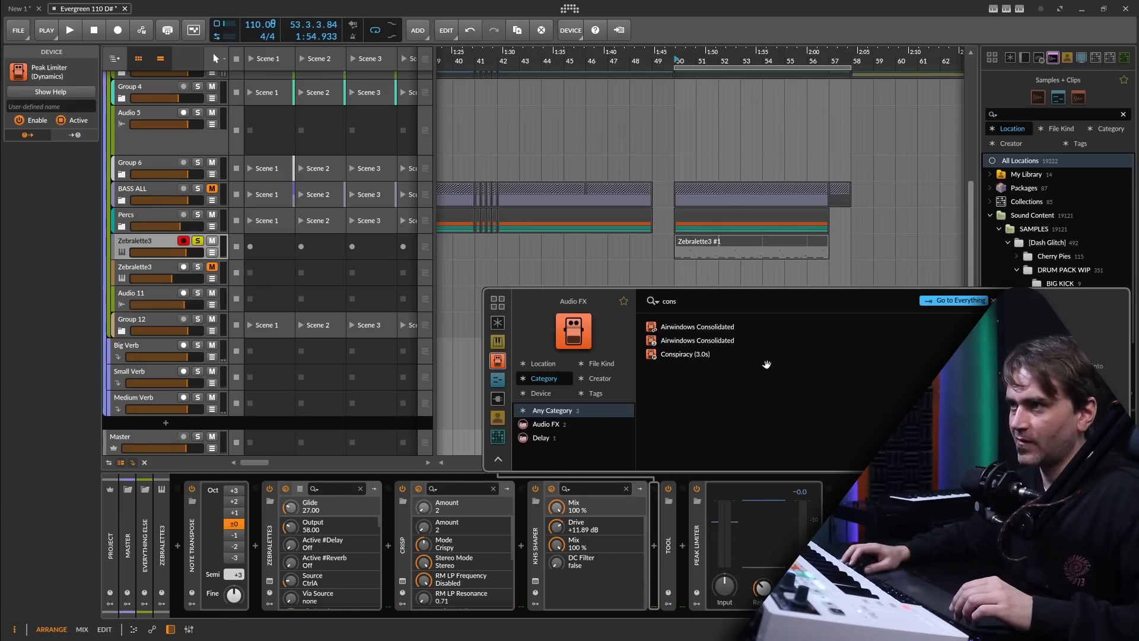
{"action": "double_click", "coordinate": [736, 343]}
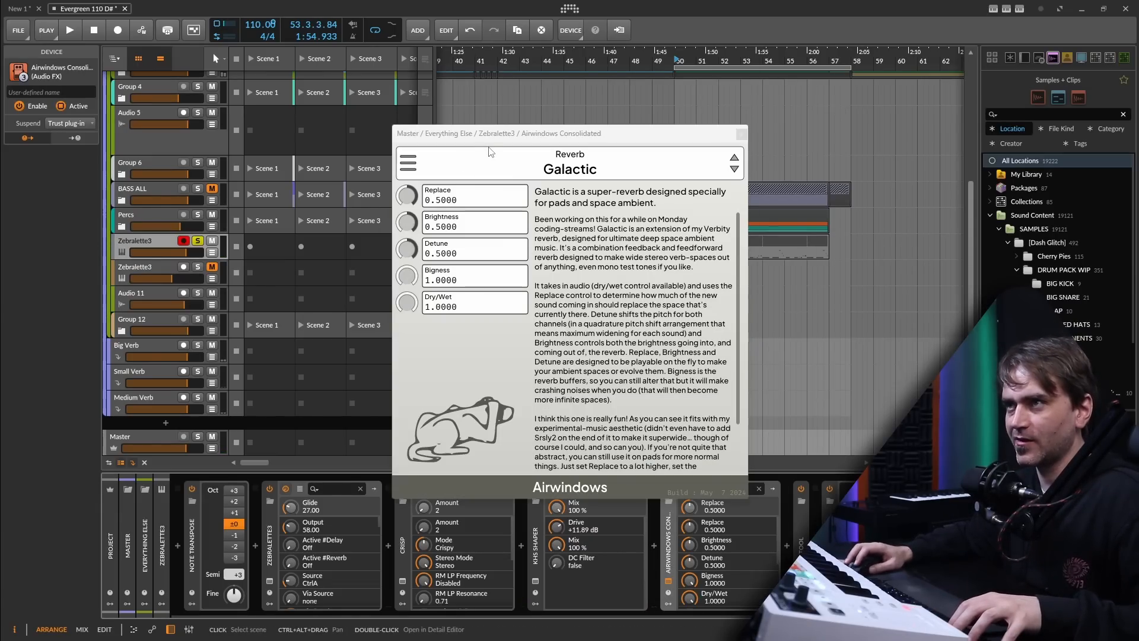
{"action": "left_click", "coordinate": [415, 161]}
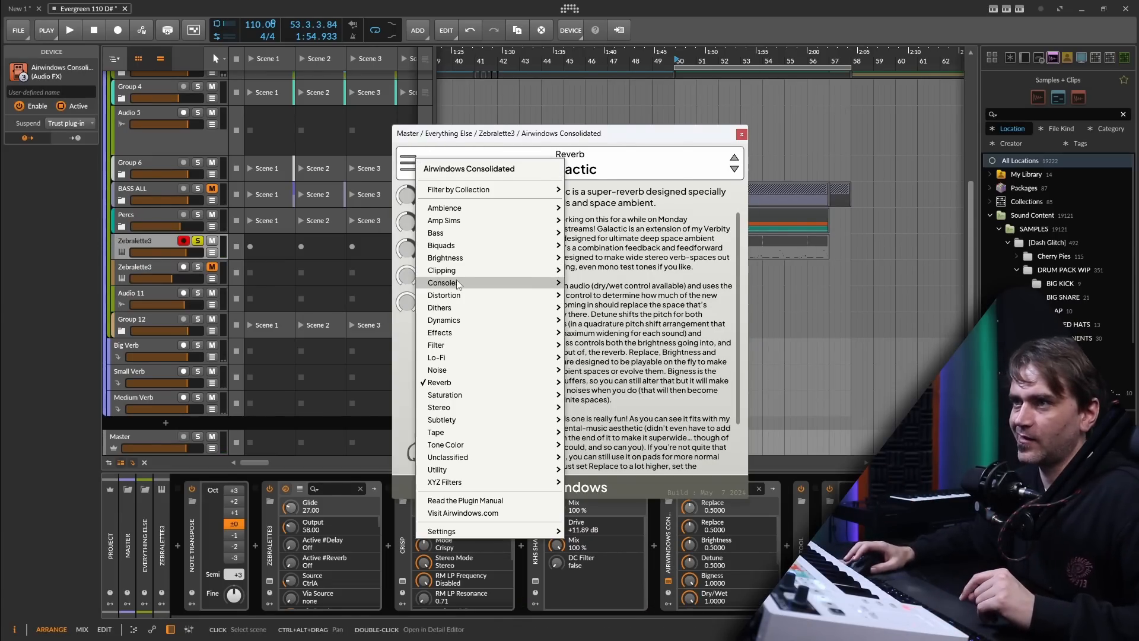
{"action": "mouse_move", "coordinate": [442, 350]}
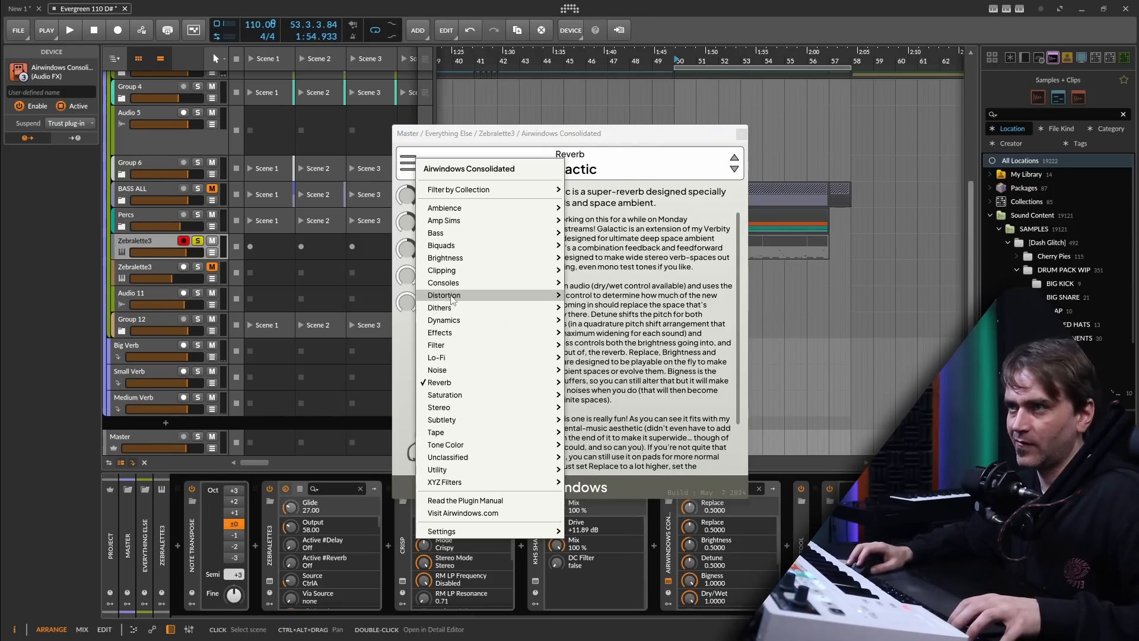
{"action": "mouse_move", "coordinate": [466, 277]}
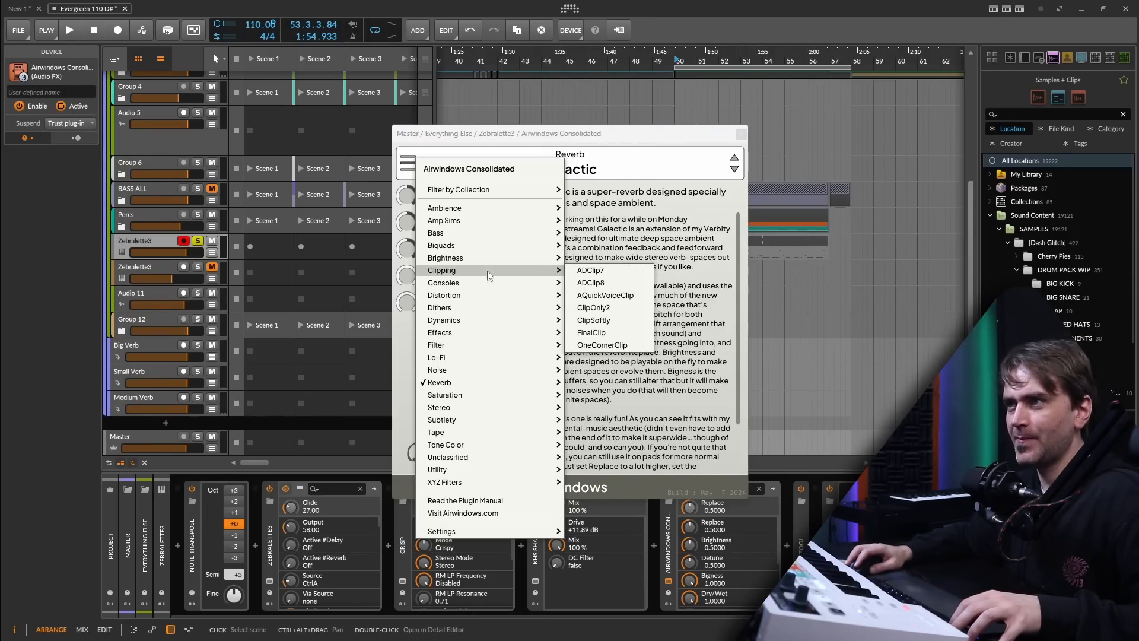
{"action": "left_click", "coordinate": [603, 271]}
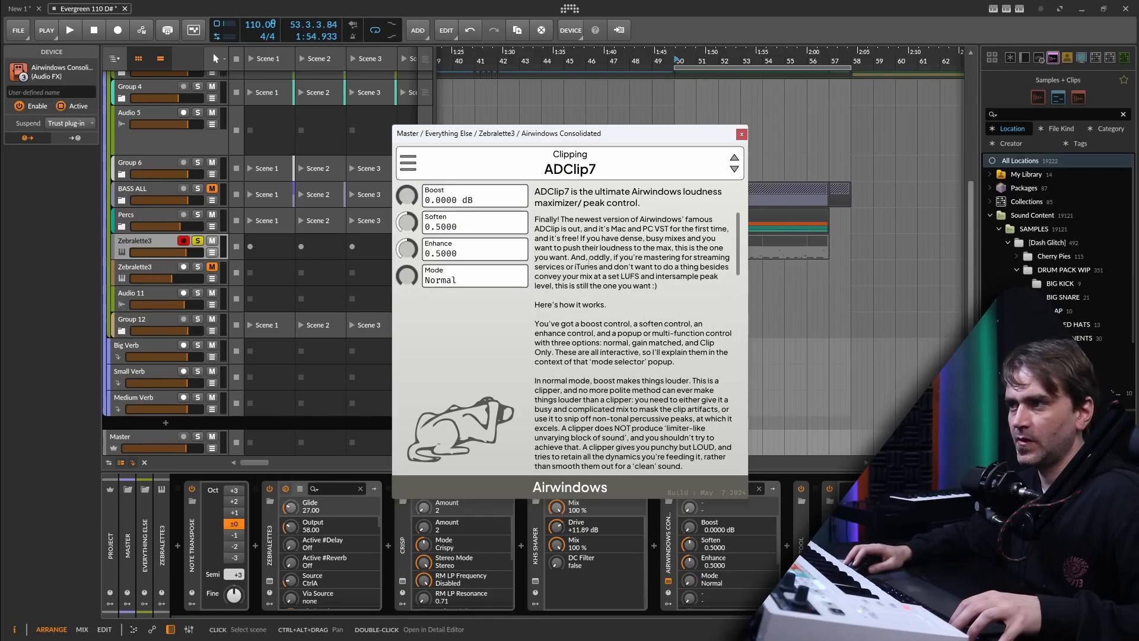
Step: Insert a Tool device between the Shaper and Airwindows Consolidated
{"action": "left_click", "coordinate": [653, 545]}
{"action": "type", "text": "too"}
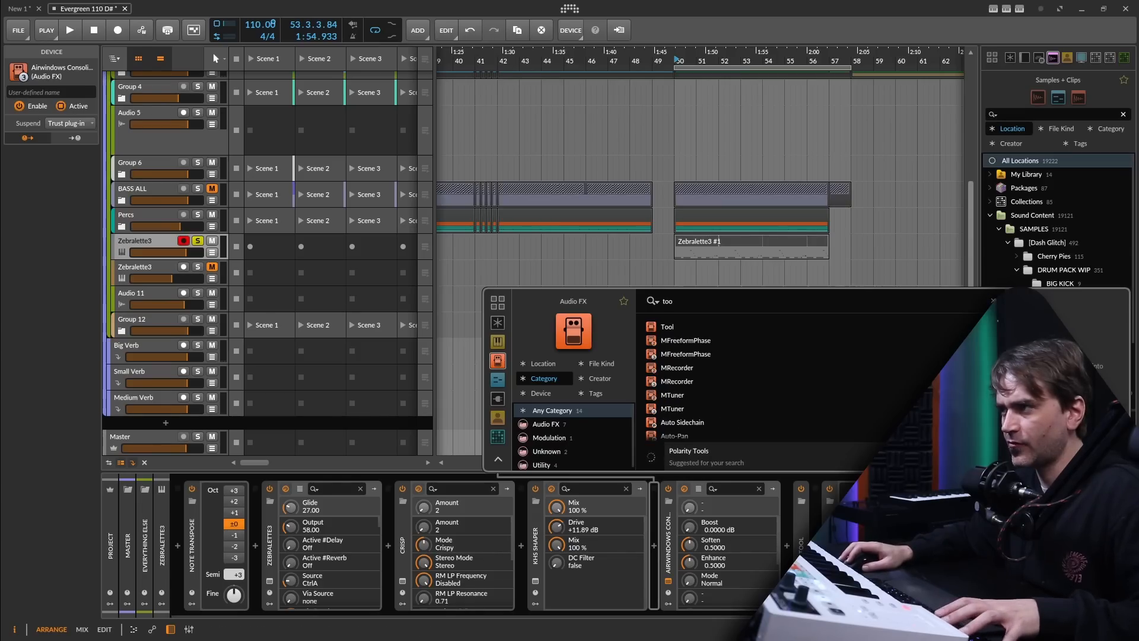
{"action": "key", "text": "Escape"}
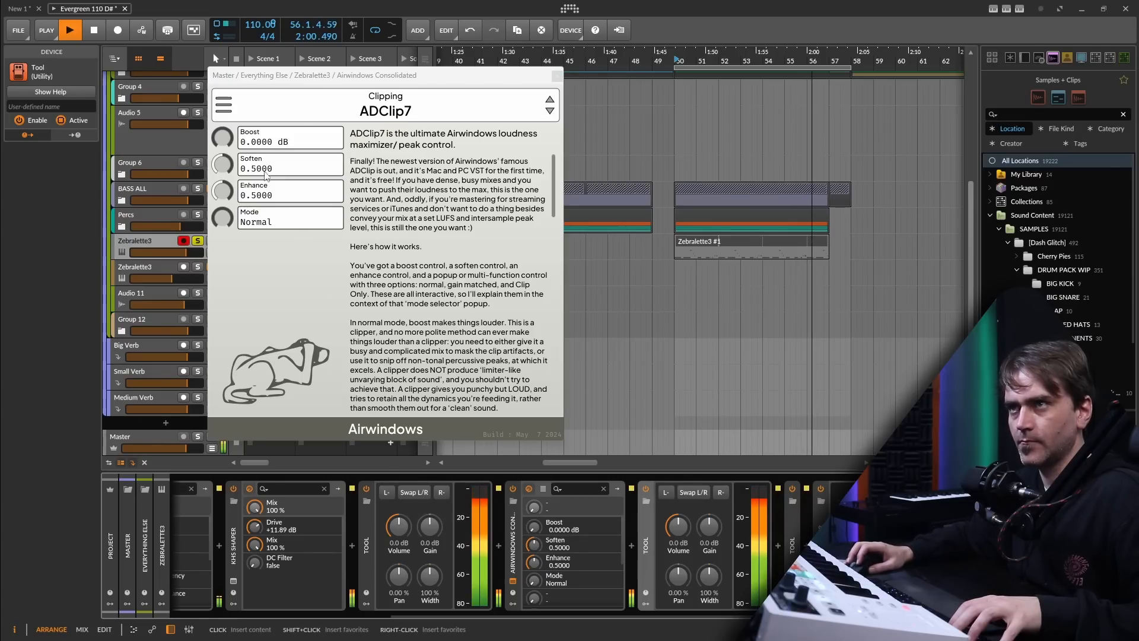
Step: Set ADClip7's Boost to 2.88 dB, Soften to 0.2 and Enhance to 1.0, and close its window
{"action": "left_click_drag", "start_coordinate": [221, 139], "coordinate": [227, 121]}
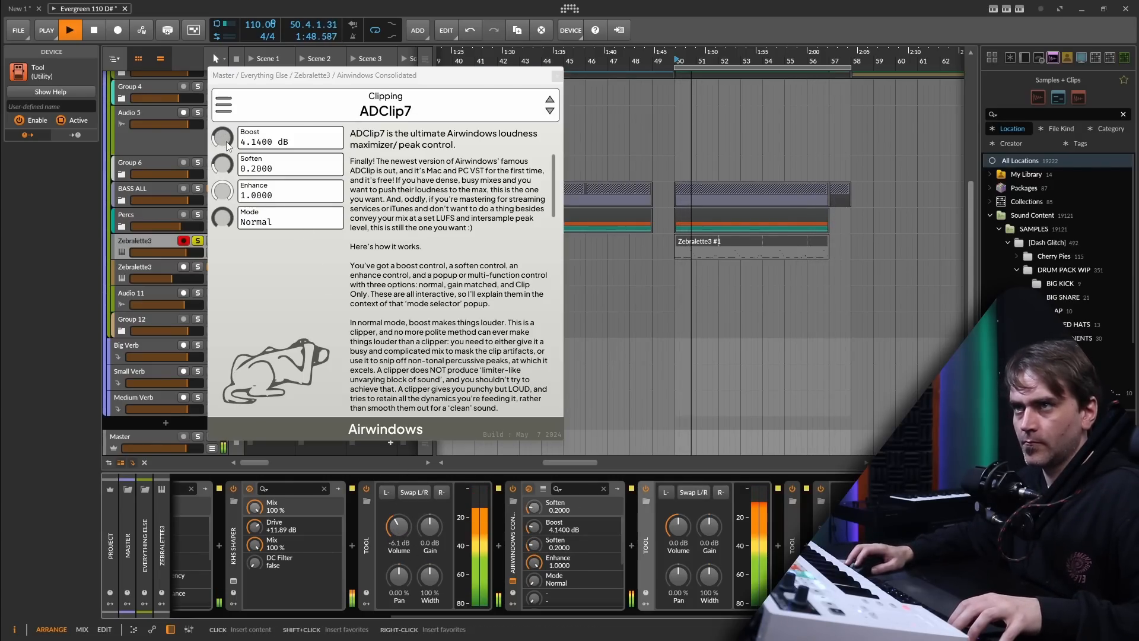
{"action": "left_click_drag", "start_coordinate": [227, 145], "coordinate": [226, 149]}
{"action": "left_click", "coordinate": [556, 77]}
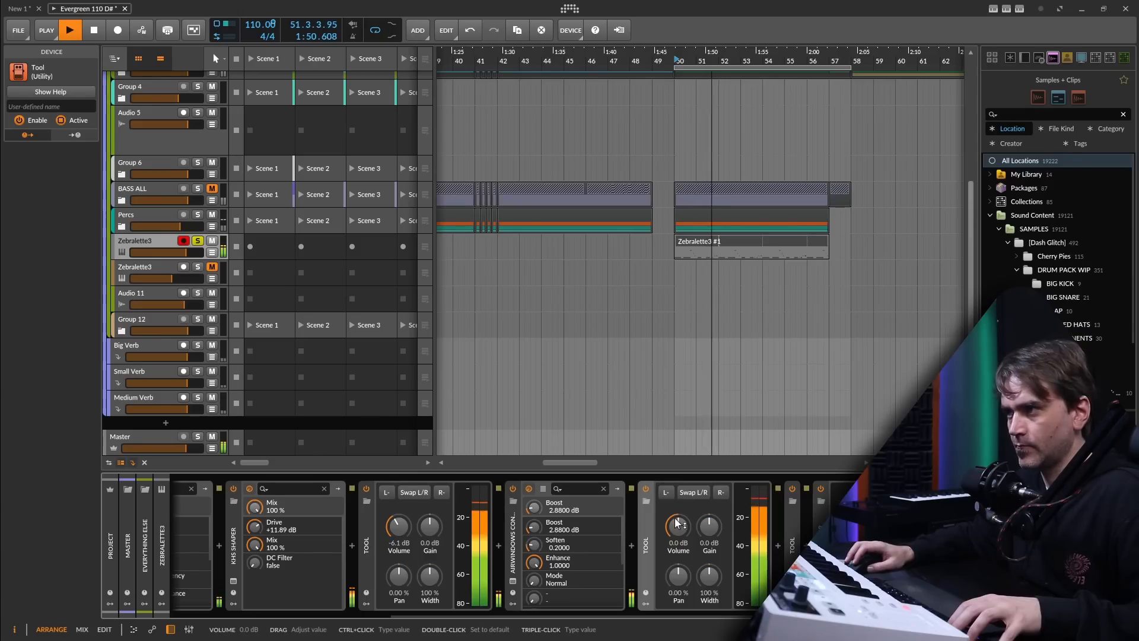
Step: Delete the extra Tool device after Airwindows Consolidated, and reopen the Zebralette3 clip's notes
{"action": "key", "text": "Delete"}
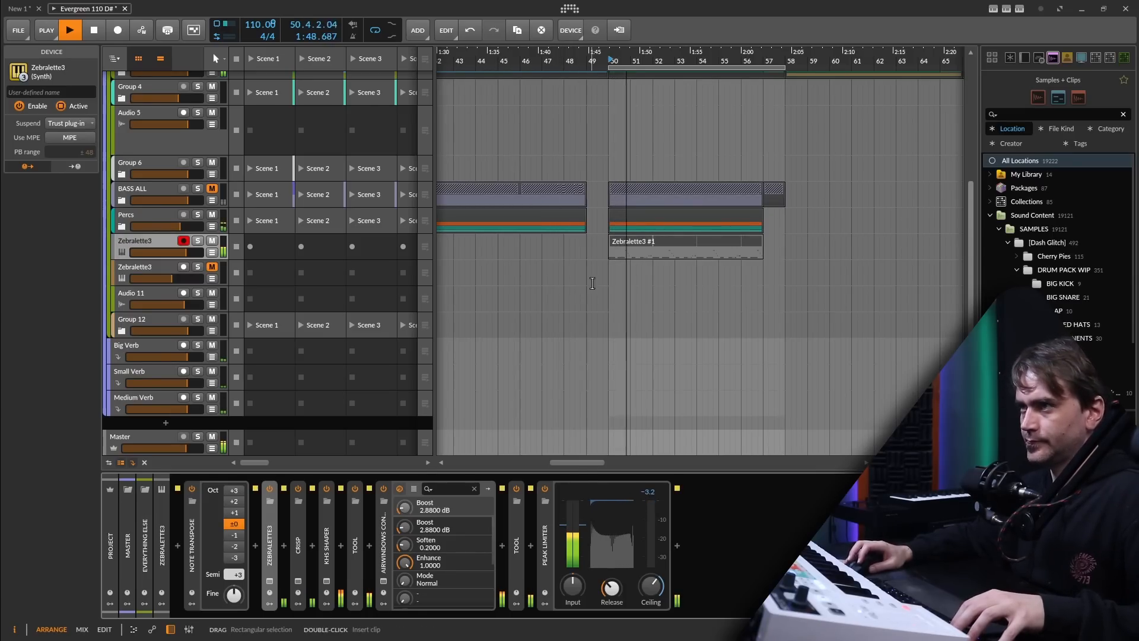
{"action": "double_click", "coordinate": [621, 242]}
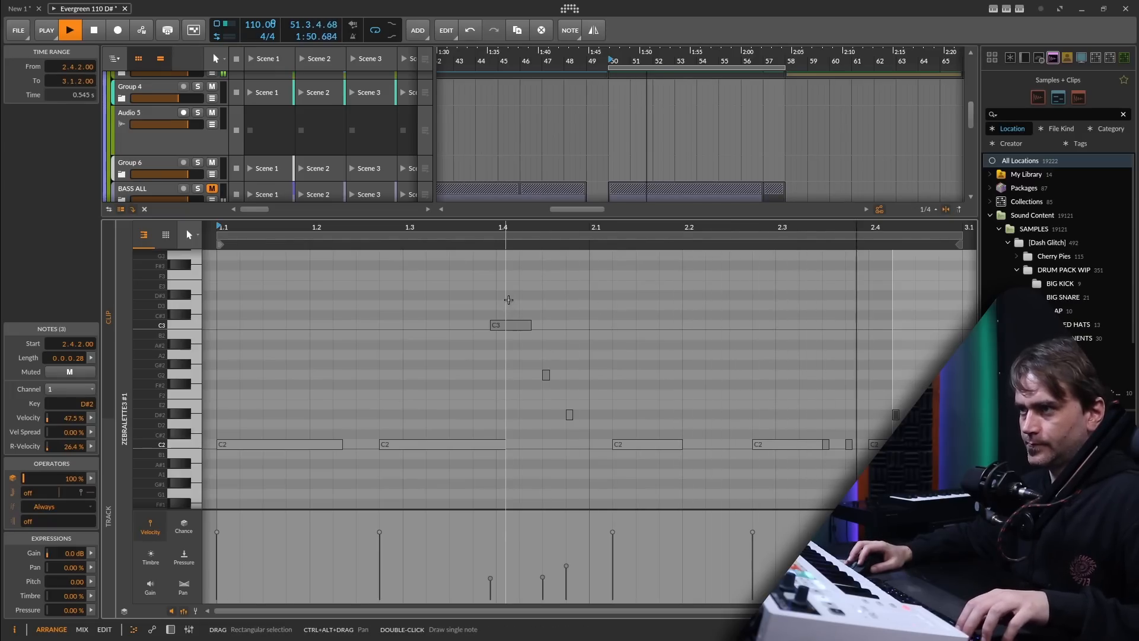
Step: Move the C3 note after beat 1.4 to start at 1.4.2.00 and lengthen the preceding C2 note to reach it
{"action": "left_click_drag", "start_coordinate": [511, 283], "coordinate": [487, 490]}
{"action": "left_click_drag", "start_coordinate": [508, 325], "coordinate": [531, 326]}
{"action": "key", "text": "q"}
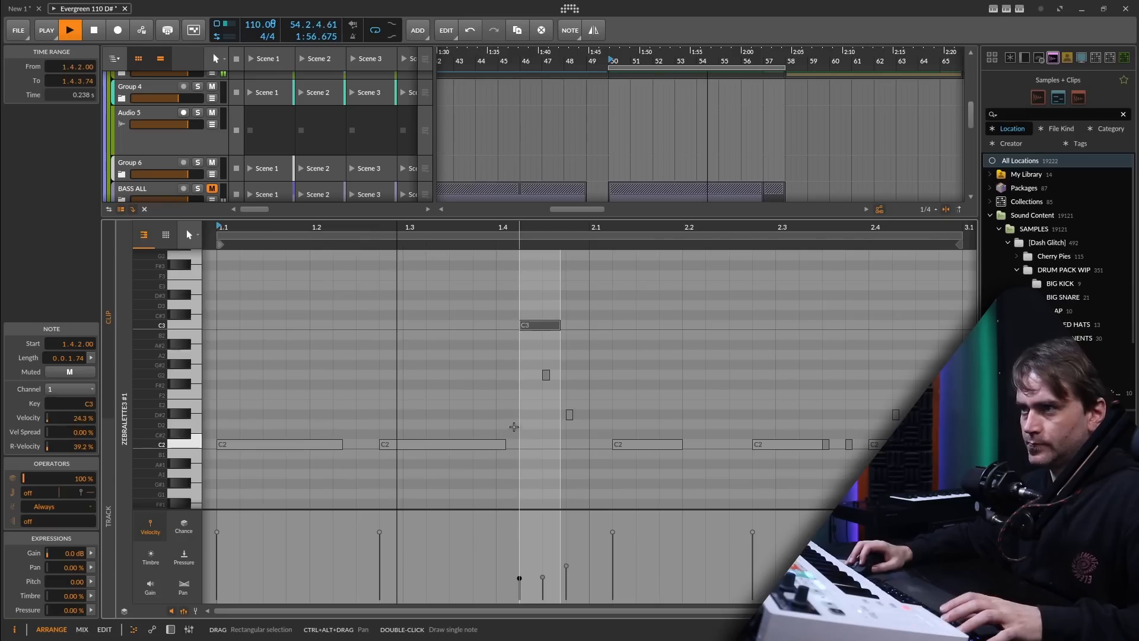
{"action": "left_click_drag", "start_coordinate": [504, 444], "coordinate": [528, 445]}
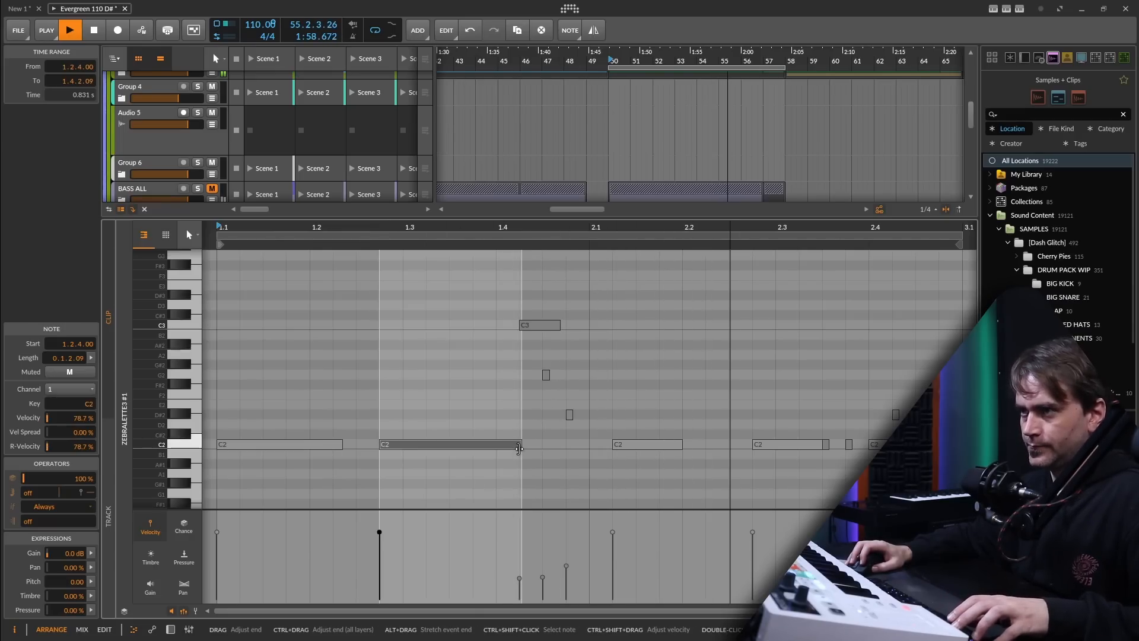
Step: Mute the short G2 and D#2 notes after beat 1.4, and turn the C3 note into a G2 lasting 0.0.1.79
{"action": "left_click_drag", "start_coordinate": [558, 326], "coordinate": [548, 435]}
{"action": "left_click", "coordinate": [611, 326]}
{"action": "left_click", "coordinate": [546, 330]}
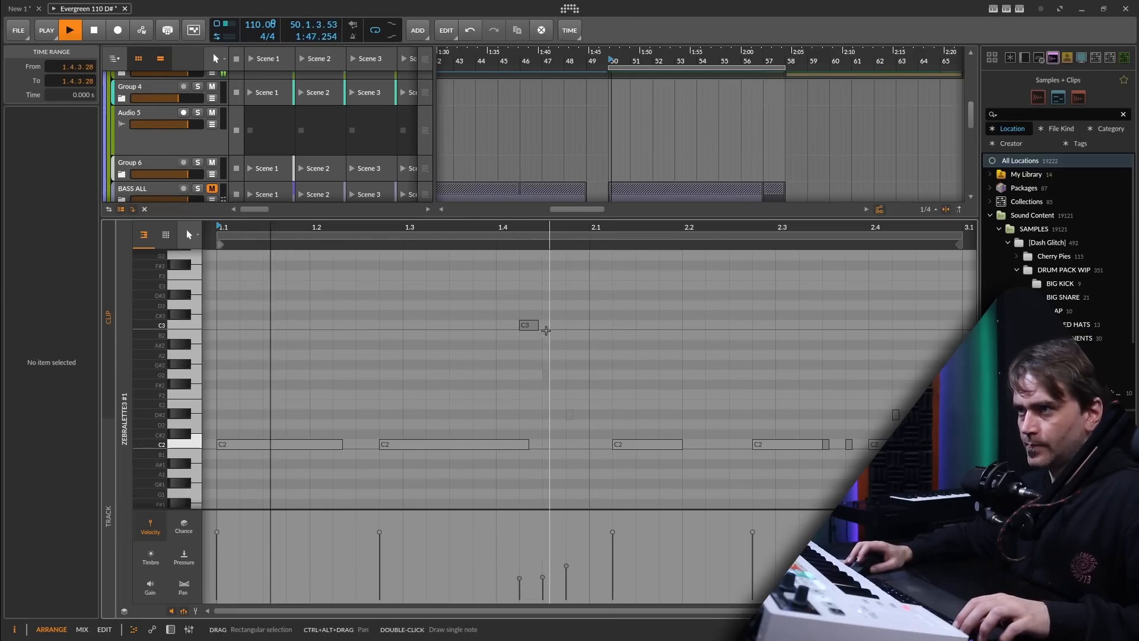
{"action": "left_click_drag", "start_coordinate": [537, 326], "coordinate": [562, 340]}
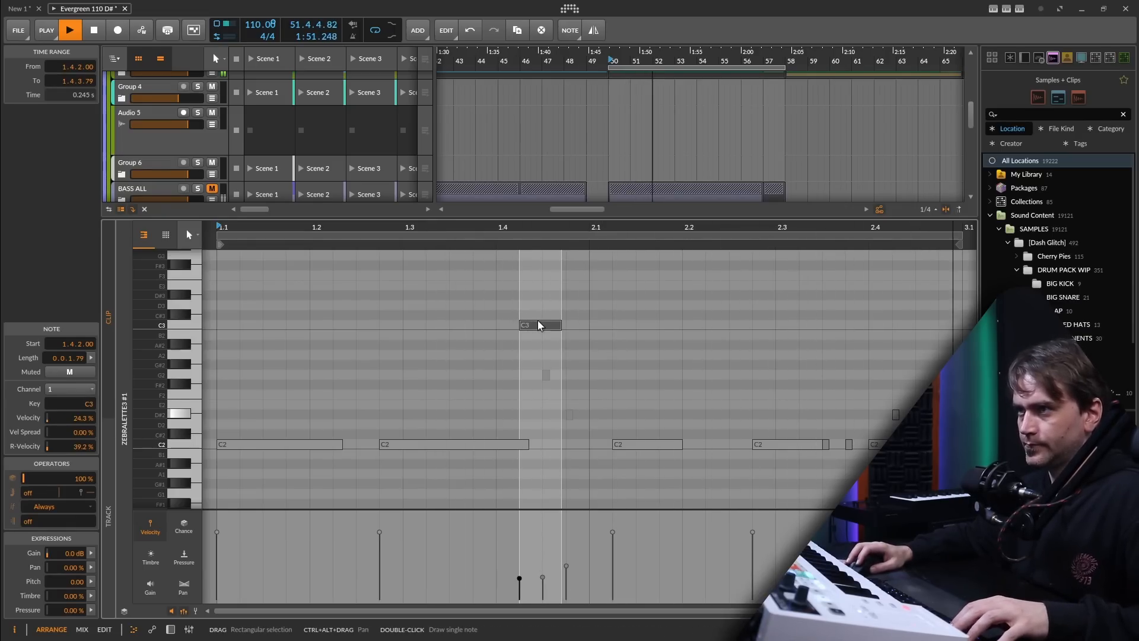
{"action": "left_click_drag", "start_coordinate": [540, 325], "coordinate": [539, 374]}
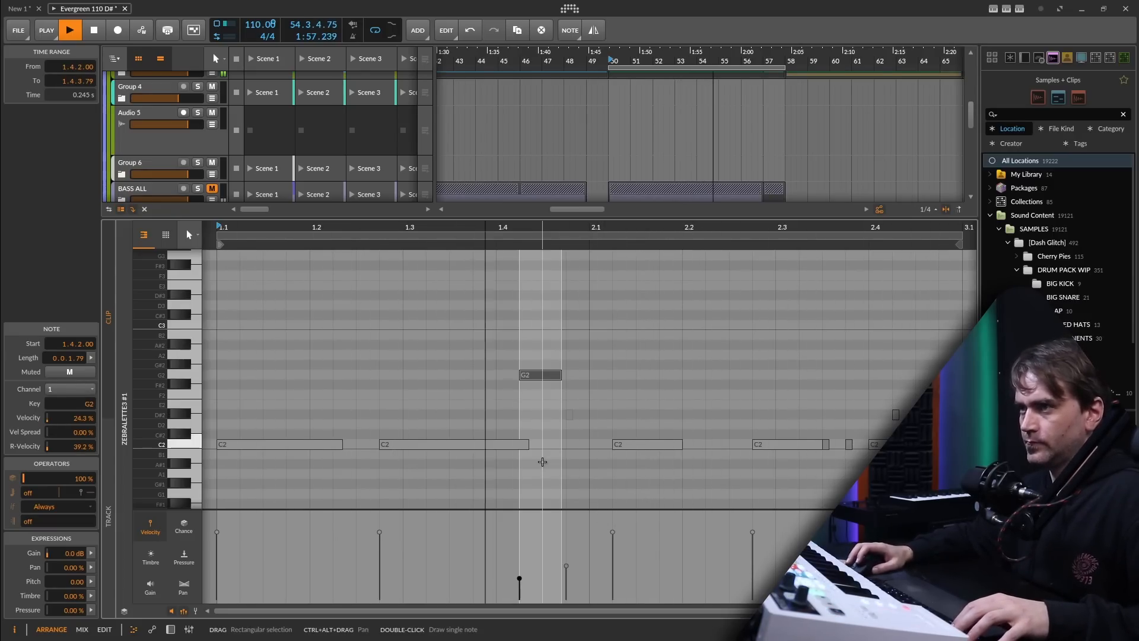
Step: Show the Zebralette3 track's device chain beneath the arrangement in place of the note editor
{"action": "left_click", "coordinate": [169, 629]}
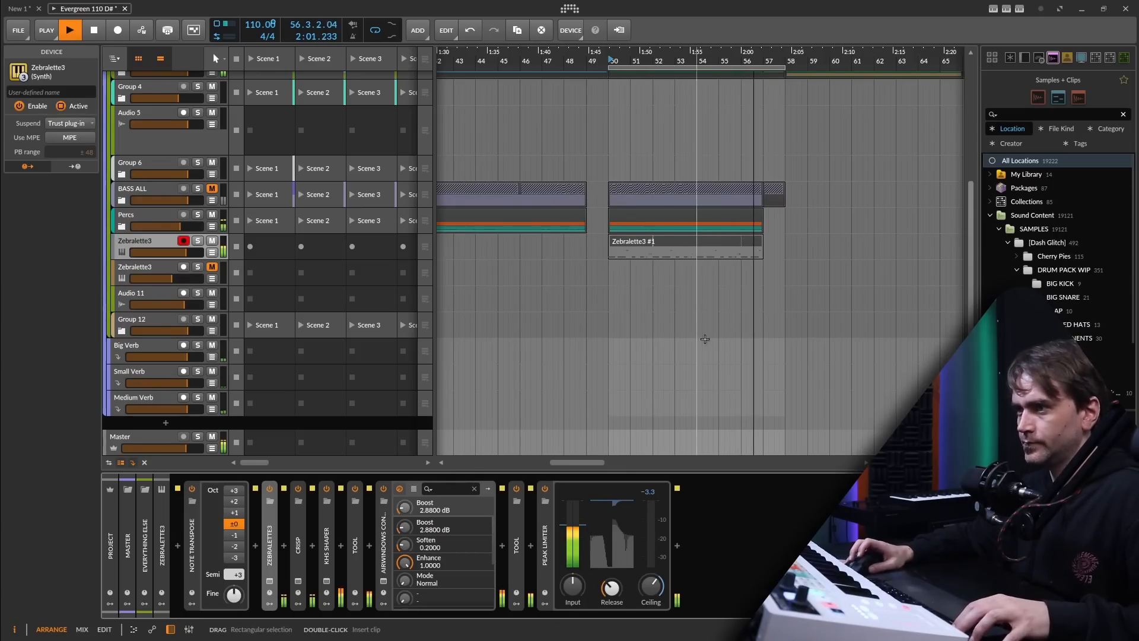
{"action": "left_click_drag", "start_coordinate": [705, 339], "coordinate": [624, 327]}
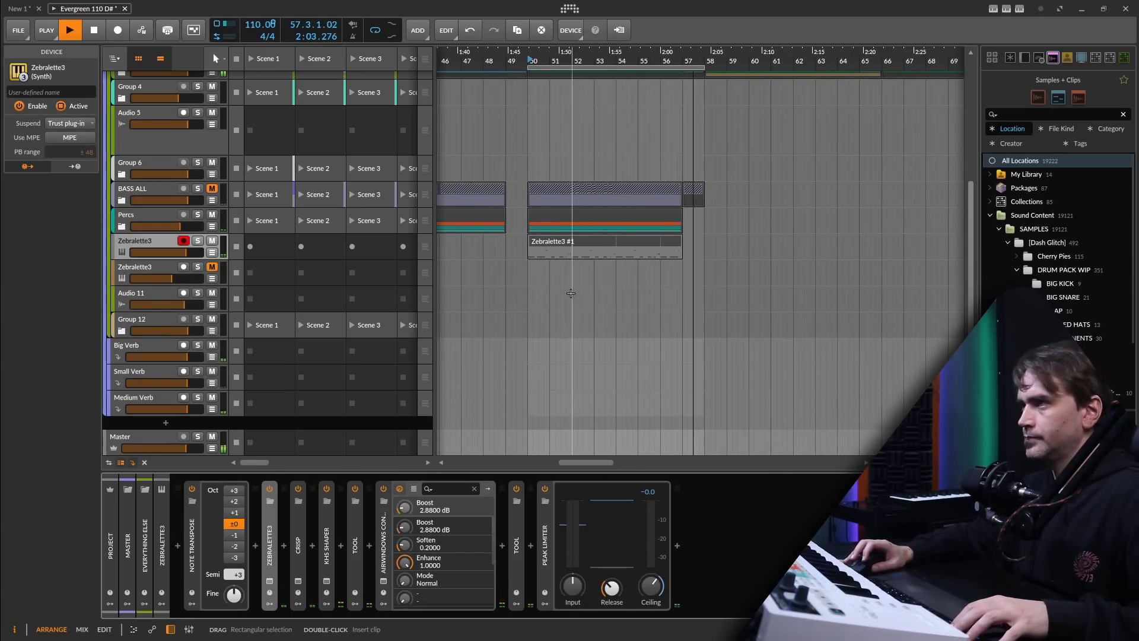